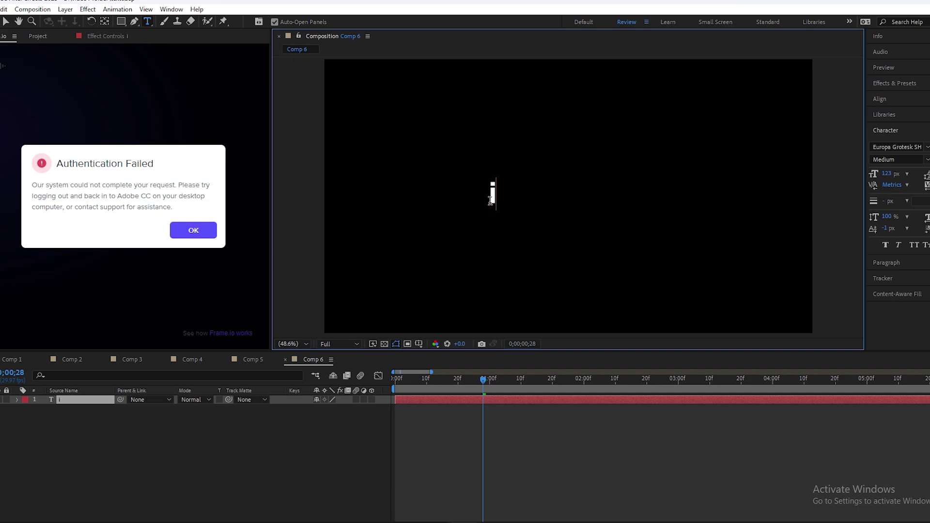
Complete the text layer as "i am the best" and center its anchor point on the text.
{"action": "type", "text": "the best"}
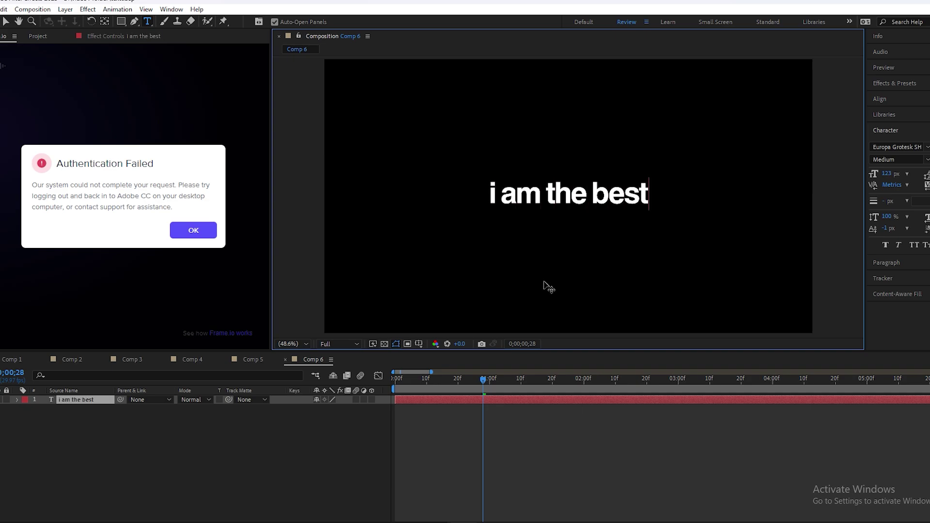
{"action": "left_click", "coordinate": [572, 442]}
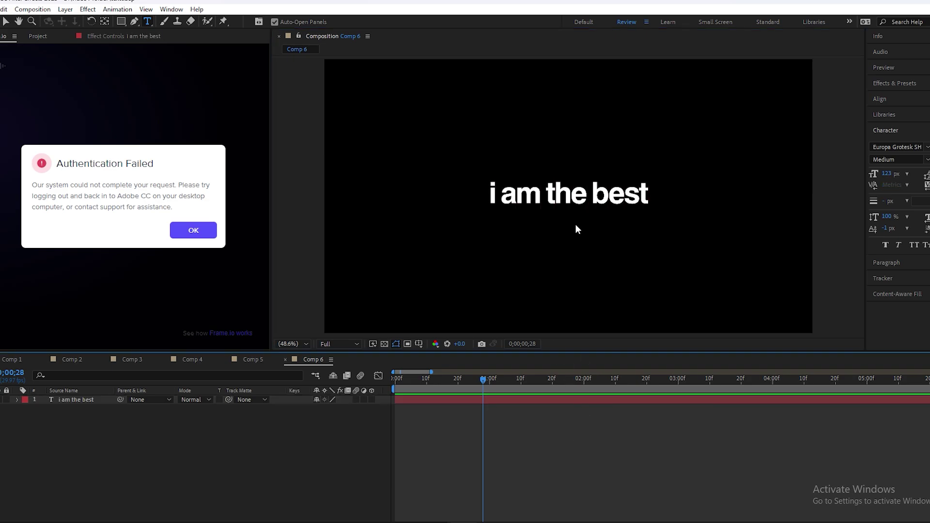
{"action": "key", "text": "v"}
{"action": "left_click", "coordinate": [622, 194]}
{"action": "double_click", "coordinate": [105, 22], "text": "ctrl"}
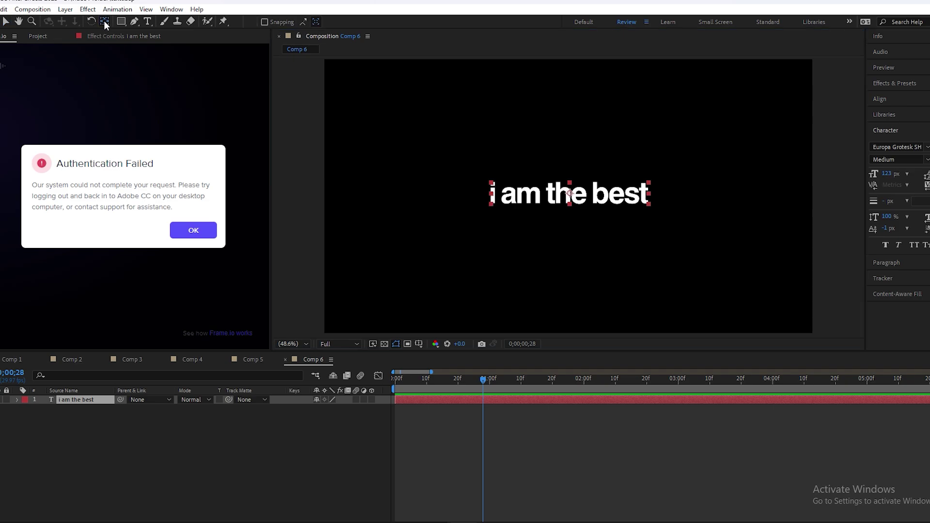
Center the text layer horizontally in the composition and set its scale to 188%.
{"action": "left_click", "coordinate": [893, 99]}
{"action": "left_click", "coordinate": [894, 125]}
{"action": "key", "text": "s"}
{"action": "left_click_drag", "start_coordinate": [332, 410], "coordinate": [375, 409]}
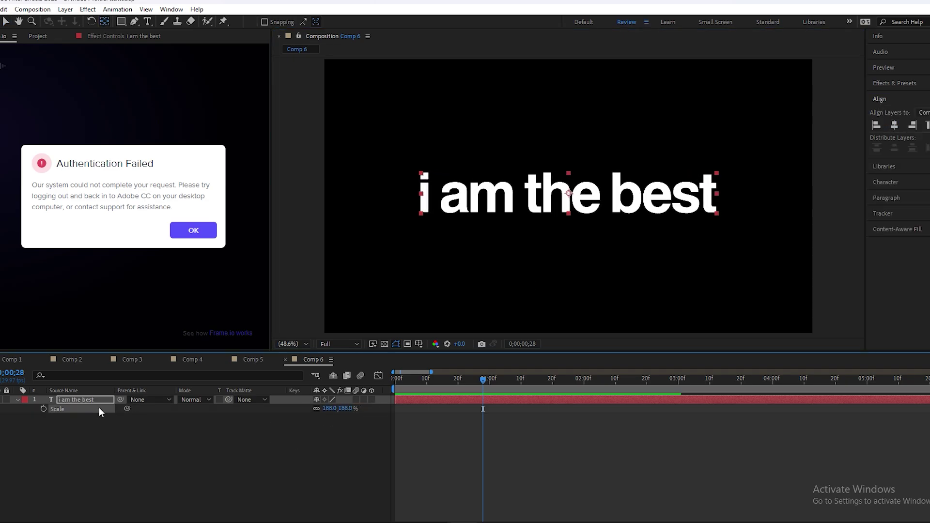
Add a Position text animator to the layer and set its offset to 0, 150.
{"action": "left_click", "coordinate": [18, 399]}
{"action": "left_click", "coordinate": [19, 399]}
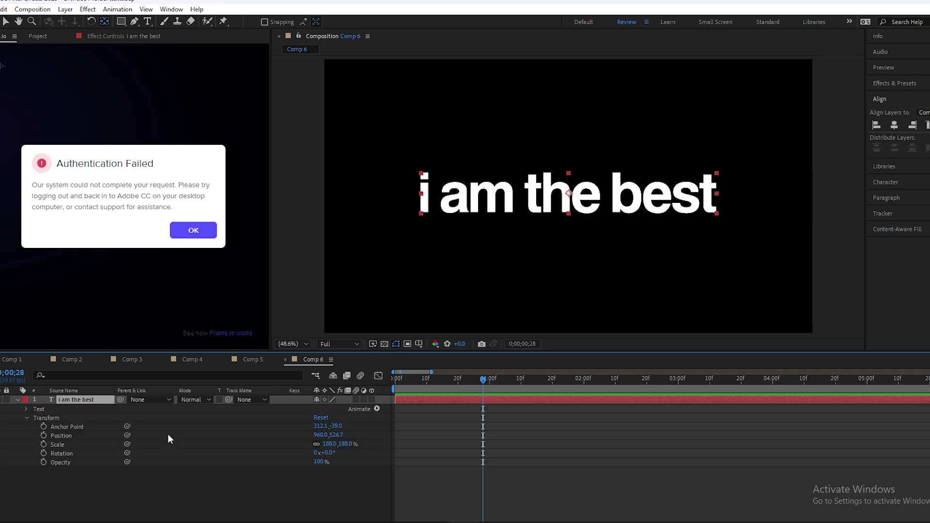
{"action": "left_click", "coordinate": [378, 409]}
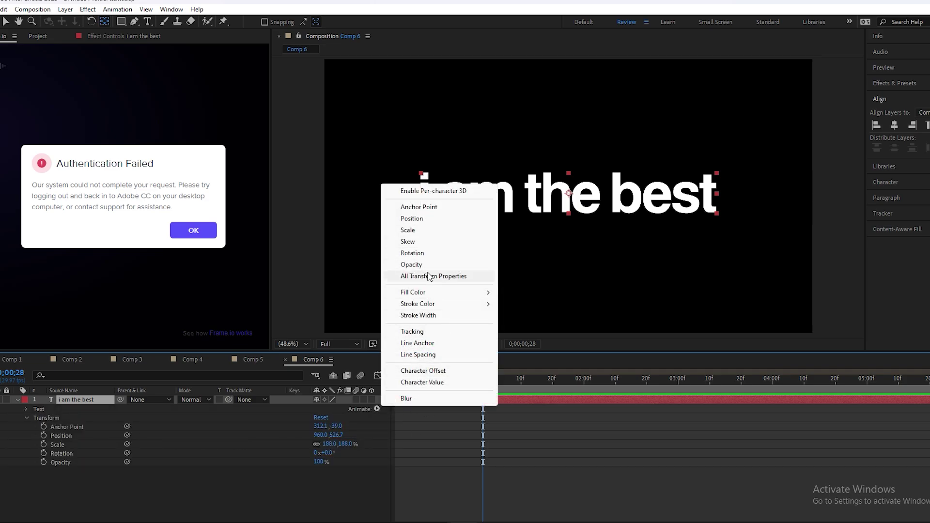
{"action": "left_click", "coordinate": [412, 218]}
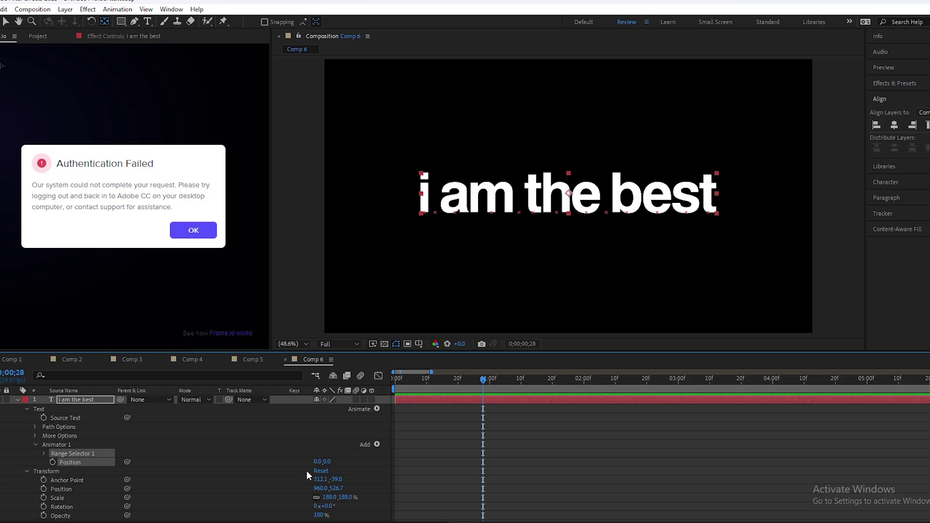
{"action": "left_click_drag", "start_coordinate": [330, 461], "coordinate": [415, 454]}
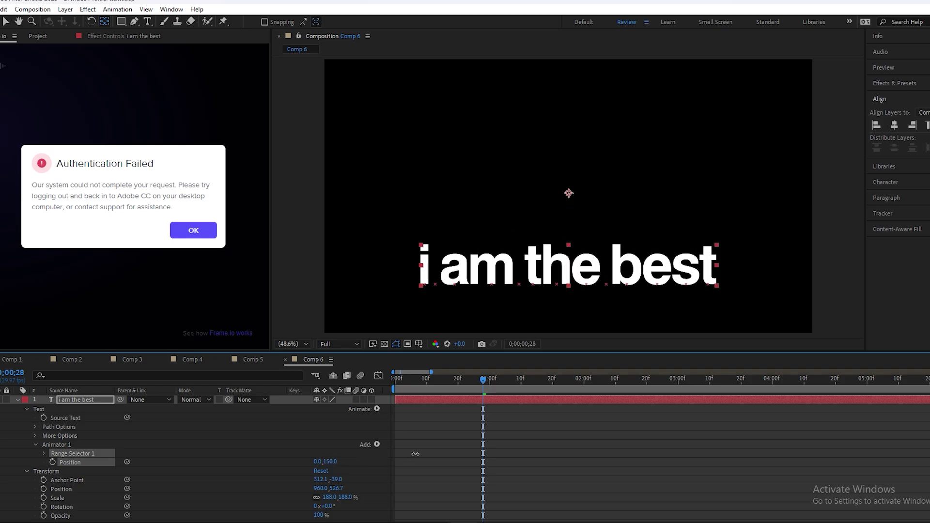
Add an Opacity property to Animator 1 and set it to 0%, with the playhead at the composition start.
{"action": "left_click", "coordinate": [378, 445]}
{"action": "mouse_move", "coordinate": [405, 448]}
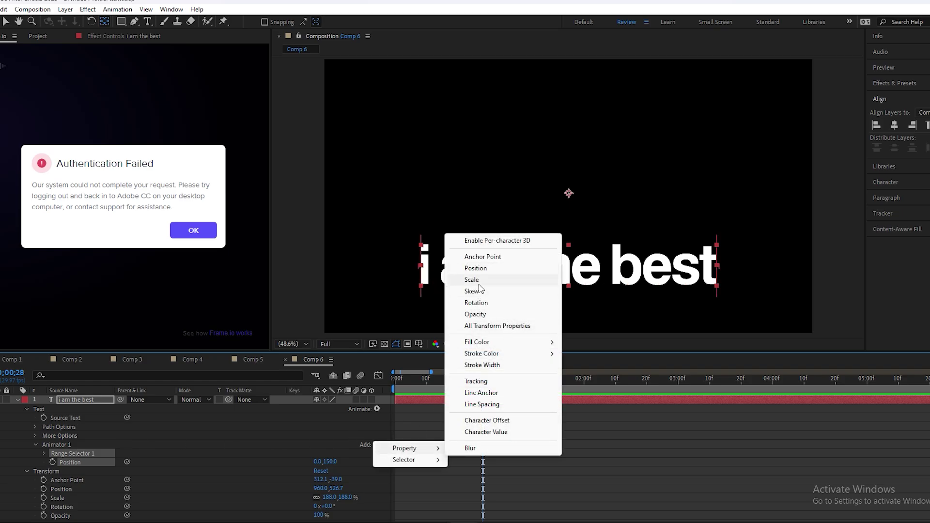
{"action": "left_click", "coordinate": [475, 314]}
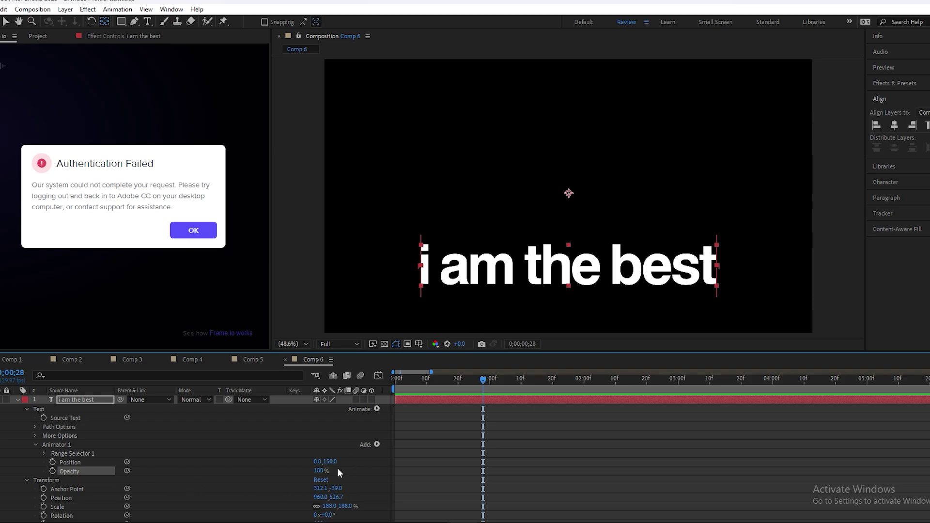
{"action": "key", "text": "Home"}
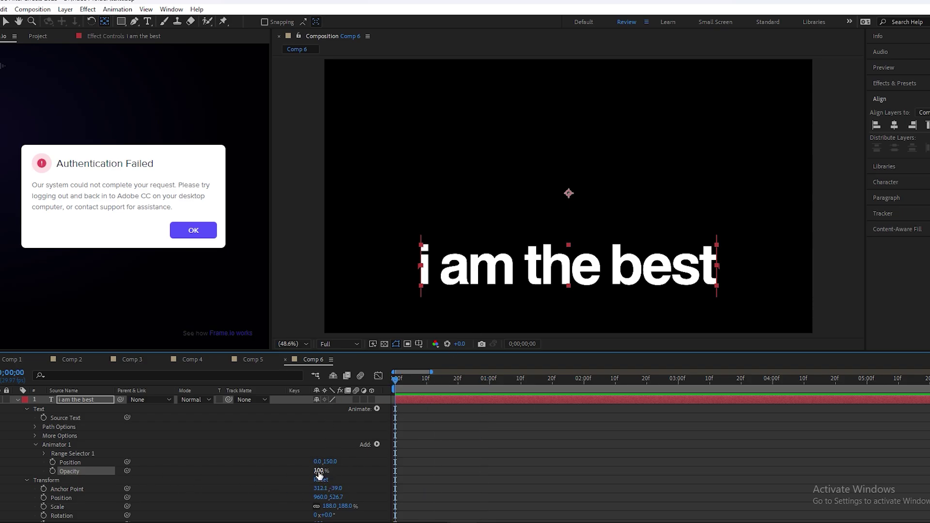
{"action": "left_click_drag", "start_coordinate": [319, 472], "coordinate": [143, 449]}
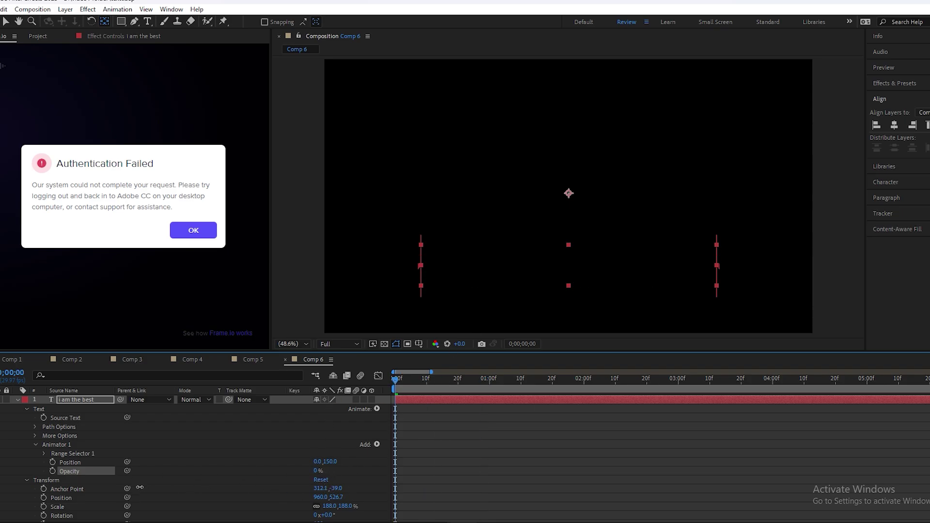
Keyframe Range Selector 1's Offset from -100% at the start to 100% at frame 12.
{"action": "left_click", "coordinate": [44, 454]}
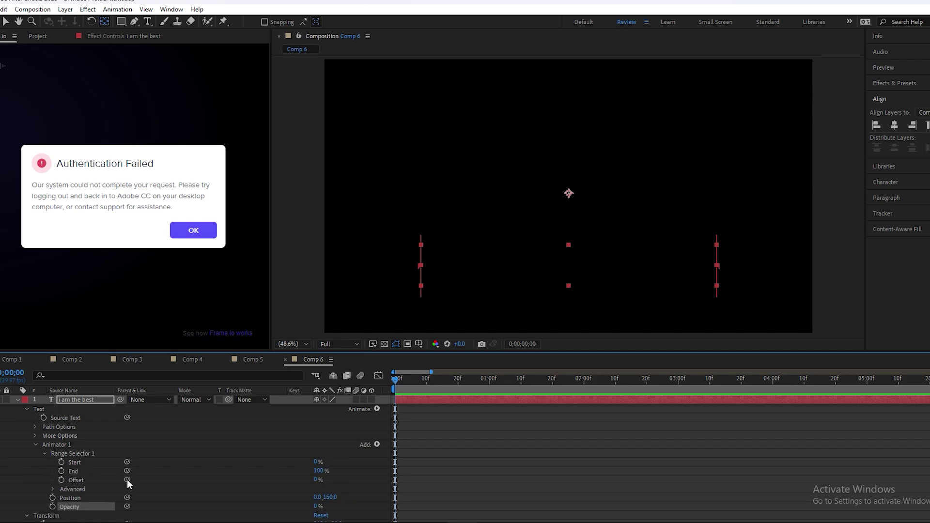
{"action": "left_click", "coordinate": [61, 479]}
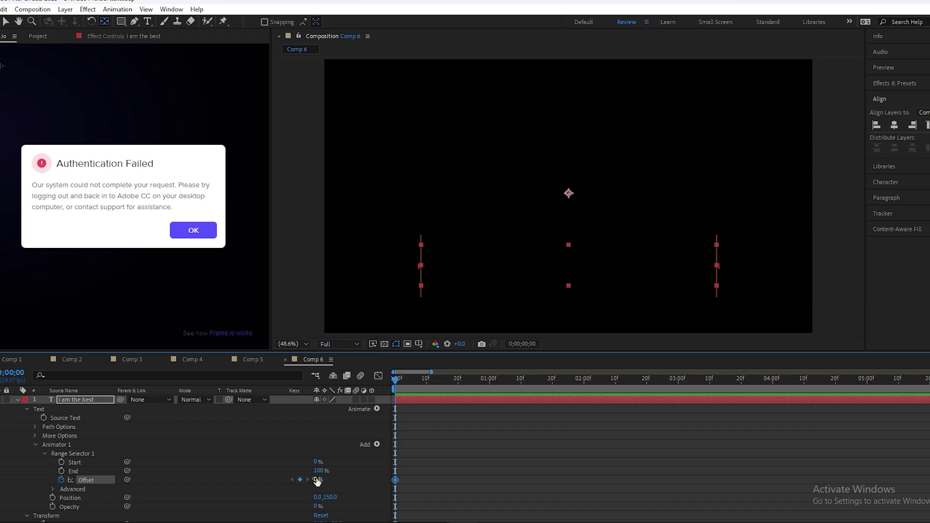
{"action": "left_click_drag", "start_coordinate": [317, 481], "coordinate": [269, 480]}
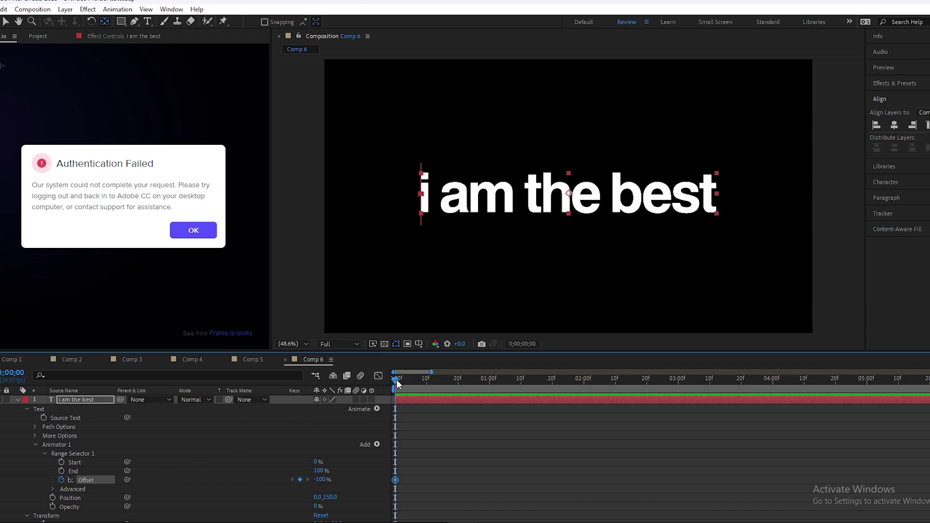
{"action": "left_click_drag", "start_coordinate": [396, 379], "coordinate": [432, 378]}
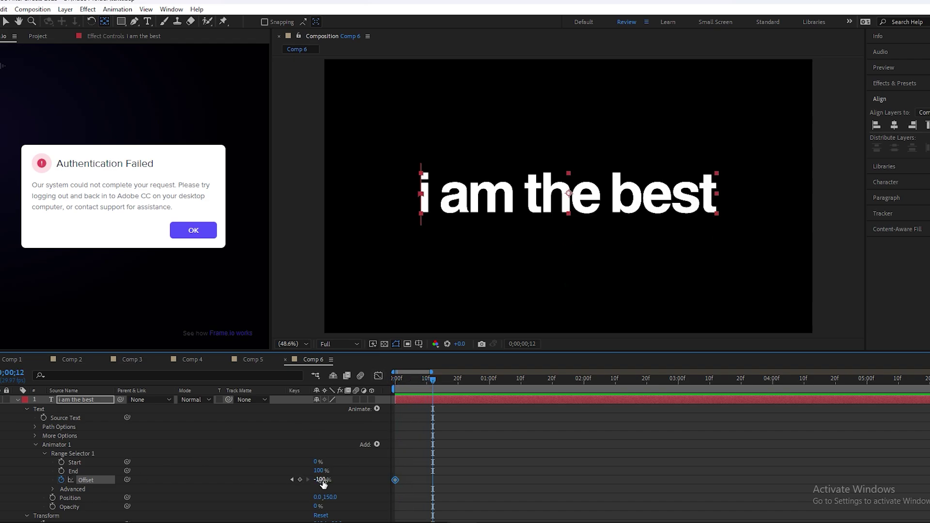
{"action": "left_click_drag", "start_coordinate": [322, 483], "coordinate": [546, 492]}
Set the range selector's advanced Shape to Ramp Up.
{"action": "scroll", "coordinate": [108, 483], "scroll_direction": "down", "scroll_amount": 1}
{"action": "left_click", "coordinate": [52, 463]}
{"action": "scroll", "coordinate": [52, 461], "scroll_direction": "down", "scroll_amount": 2}
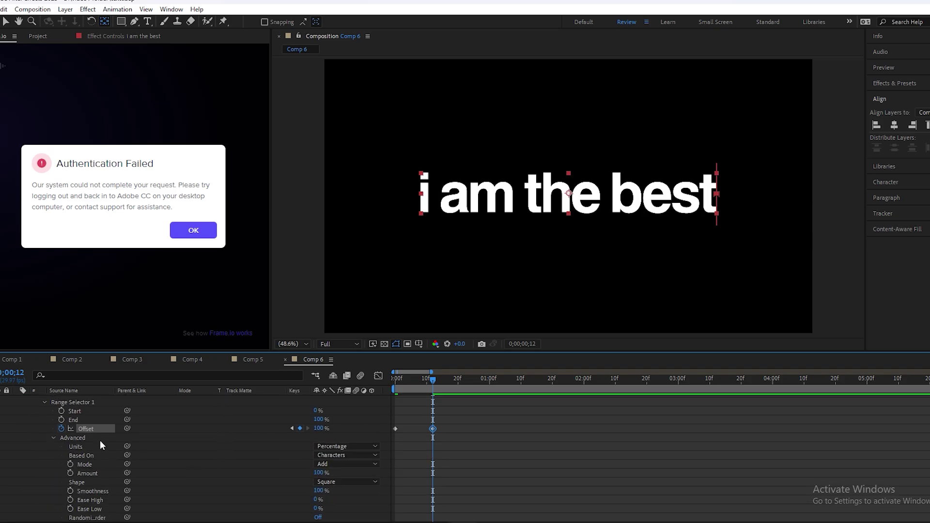
{"action": "left_click", "coordinate": [350, 455]}
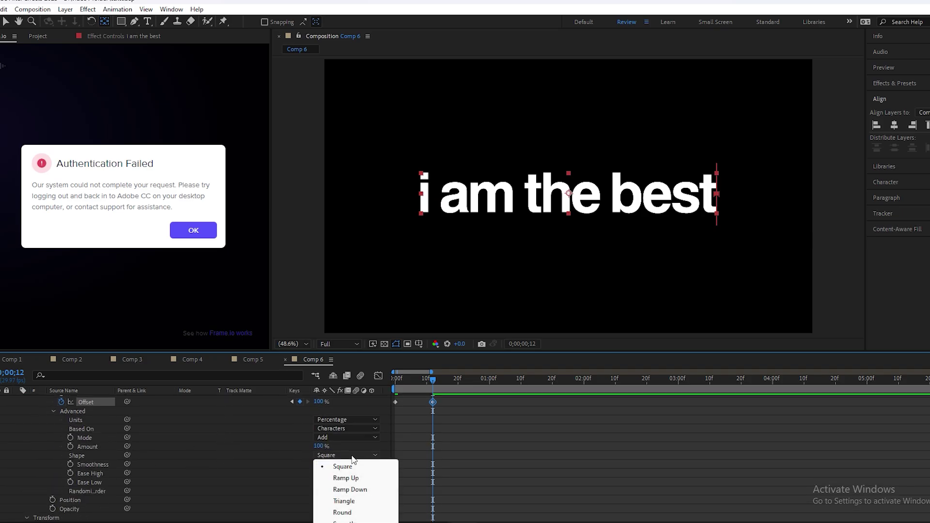
{"action": "left_click", "coordinate": [346, 478]}
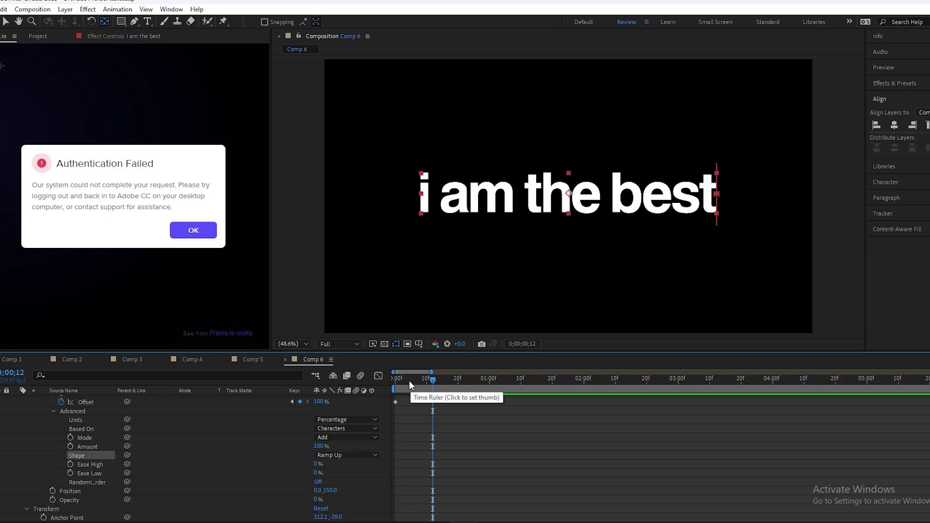
Check the reveal with Ramp Up, try the Ramp Down shape, and switch the range selector back to Ramp Up.
{"action": "left_click_drag", "start_coordinate": [409, 380], "coordinate": [433, 383]}
{"action": "left_click", "coordinate": [373, 455]}
{"action": "left_click", "coordinate": [339, 490]}
{"action": "left_click", "coordinate": [395, 378]}
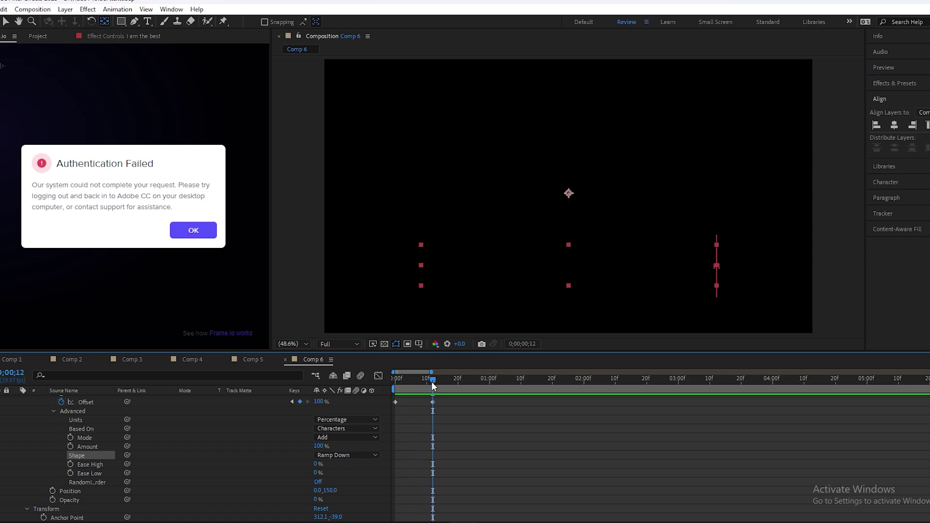
{"action": "left_click", "coordinate": [359, 456]}
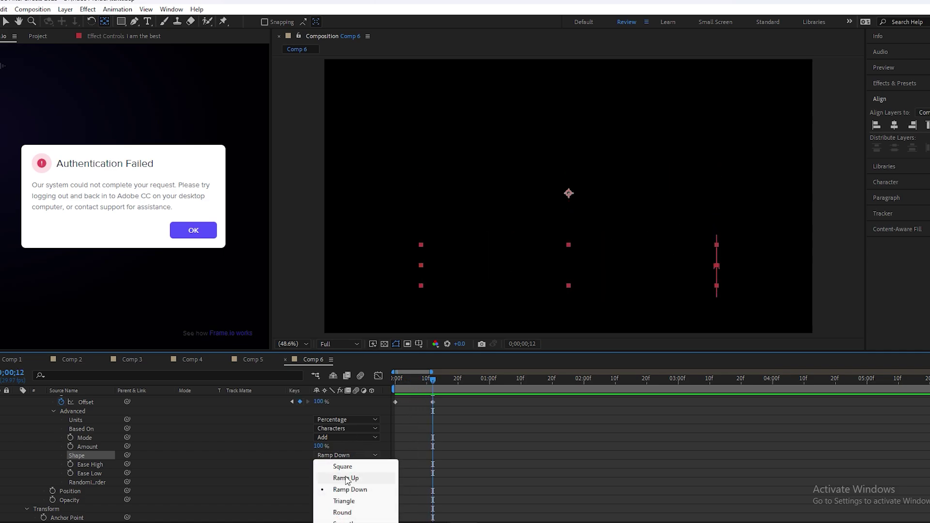
{"action": "left_click", "coordinate": [345, 478]}
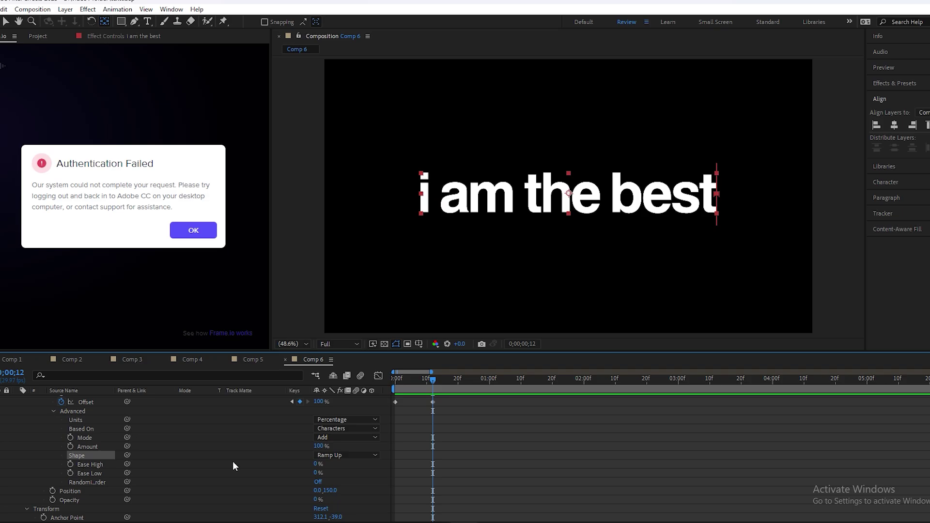
Set the range selector's Ease High to -100%.
{"action": "left_click", "coordinate": [90, 466]}
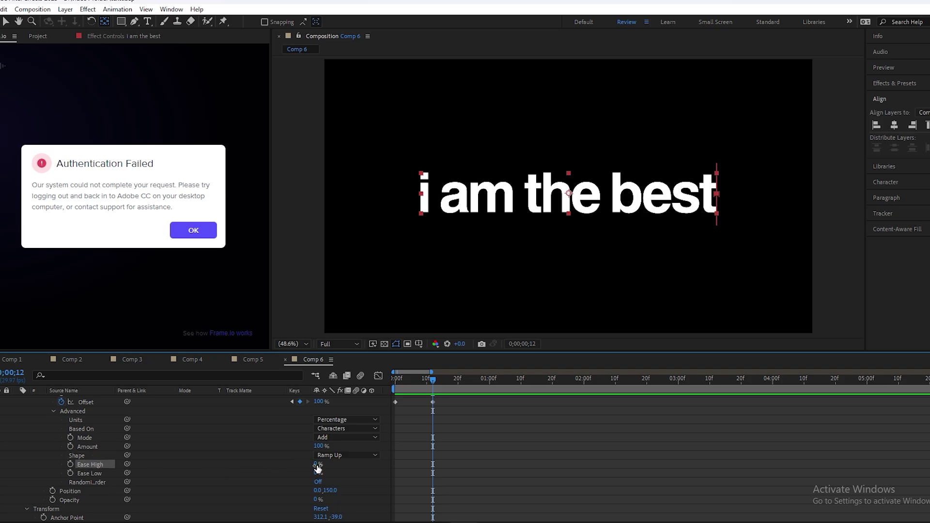
{"action": "left_click_drag", "start_coordinate": [316, 466], "coordinate": [324, 463]}
{"action": "left_click_drag", "start_coordinate": [398, 469], "coordinate": [243, 473]}
{"action": "left_click_drag", "start_coordinate": [318, 465], "coordinate": [295, 467]}
{"action": "left_click", "coordinate": [406, 479]}
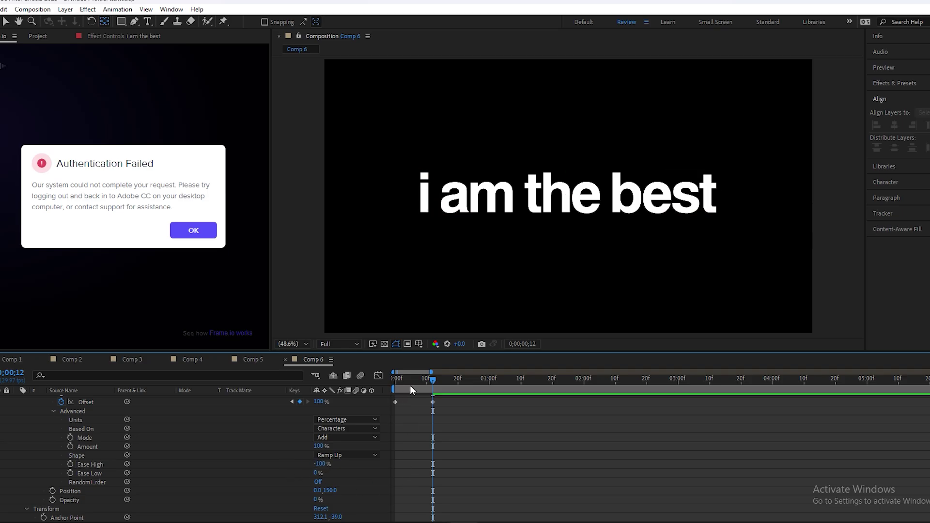
Slow the reveal by moving the 100% Offset keyframe to about frame 29, previewing playback between adjustments.
{"action": "key", "text": "Home"}
{"action": "left_click_drag", "start_coordinate": [432, 403], "coordinate": [439, 403]}
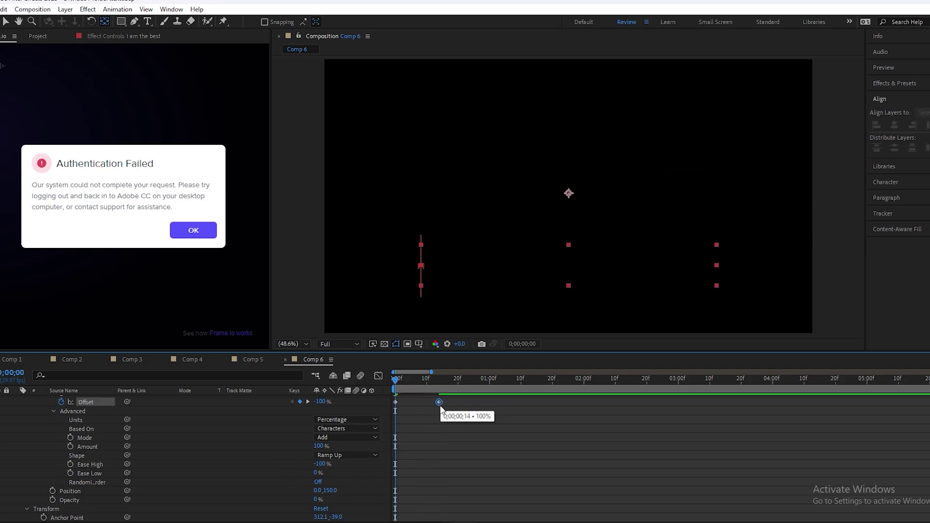
{"action": "left_click", "coordinate": [463, 311]}
{"action": "key", "text": "h"}
{"action": "key", "text": "space"}
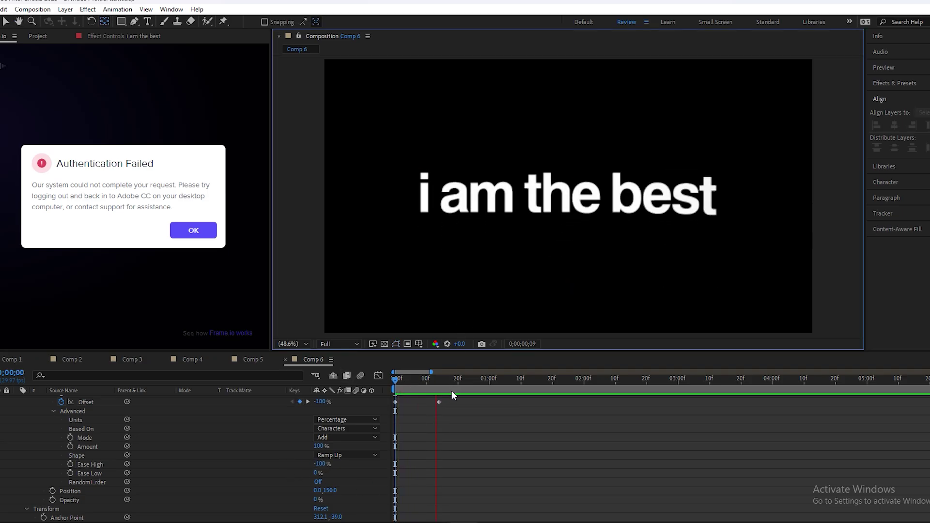
{"action": "key", "text": "space"}
{"action": "left_click_drag", "start_coordinate": [439, 402], "coordinate": [359, 387]}
{"action": "key", "text": "space"}
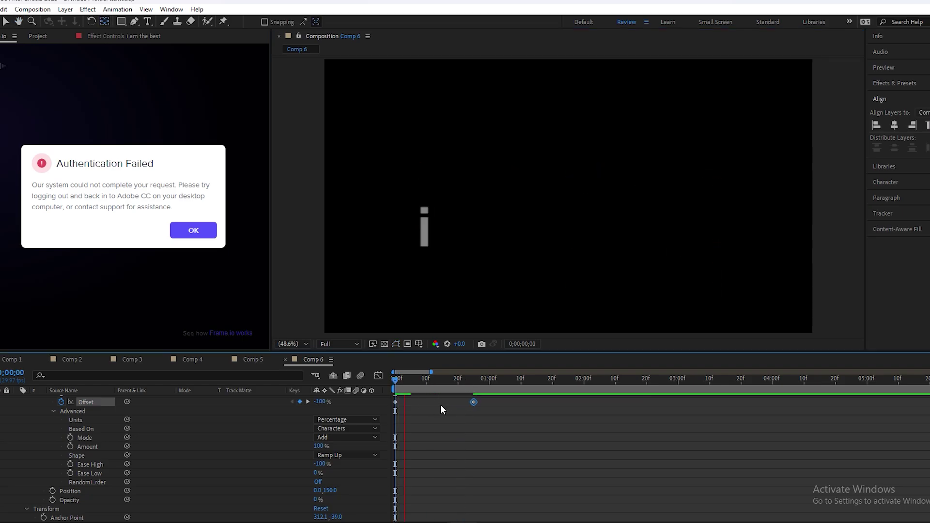
{"action": "left_click_drag", "start_coordinate": [473, 402], "coordinate": [486, 402]}
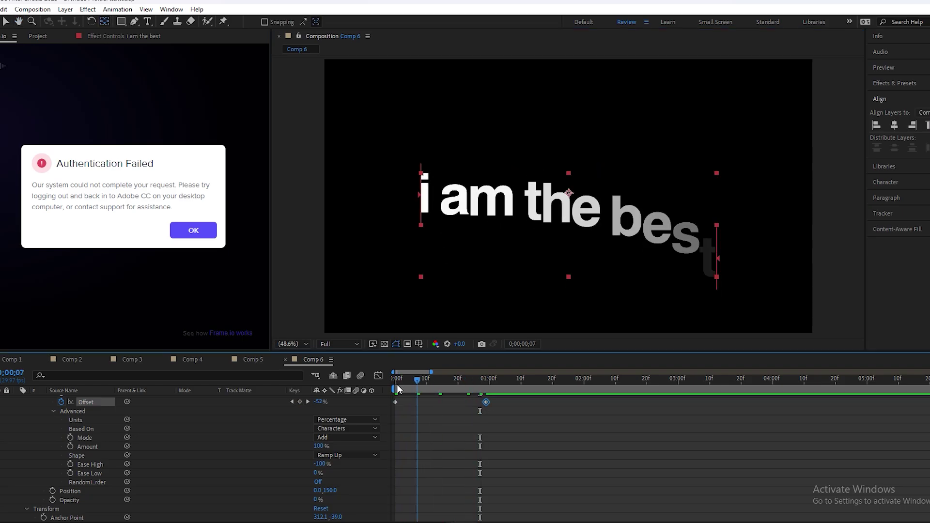
{"action": "key", "text": "Home"}
Set Animator 1's Position to 0, 163 and preview the text reveal.
{"action": "scroll", "coordinate": [408, 441], "scroll_direction": "up", "scroll_amount": 2}
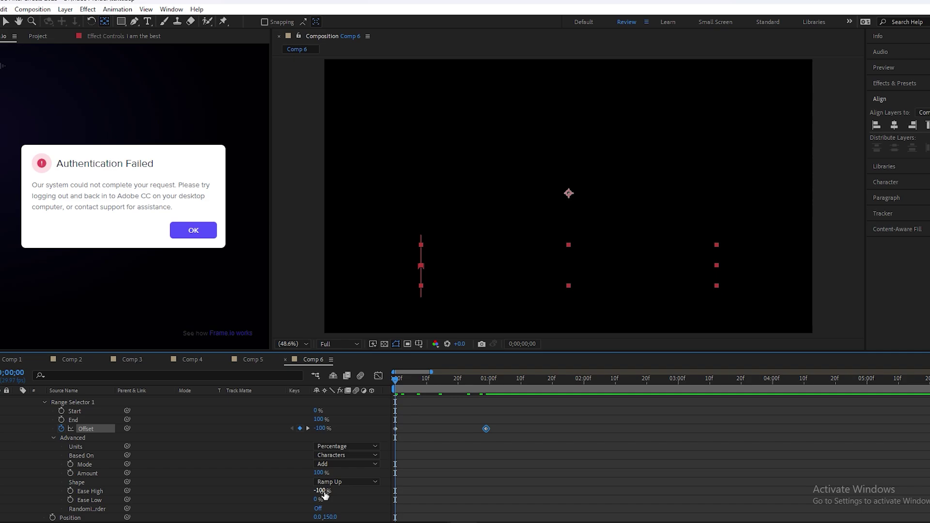
{"action": "scroll", "coordinate": [248, 464], "scroll_direction": "down", "scroll_amount": 2}
{"action": "scroll", "coordinate": [97, 489], "scroll_direction": "down", "scroll_amount": 1}
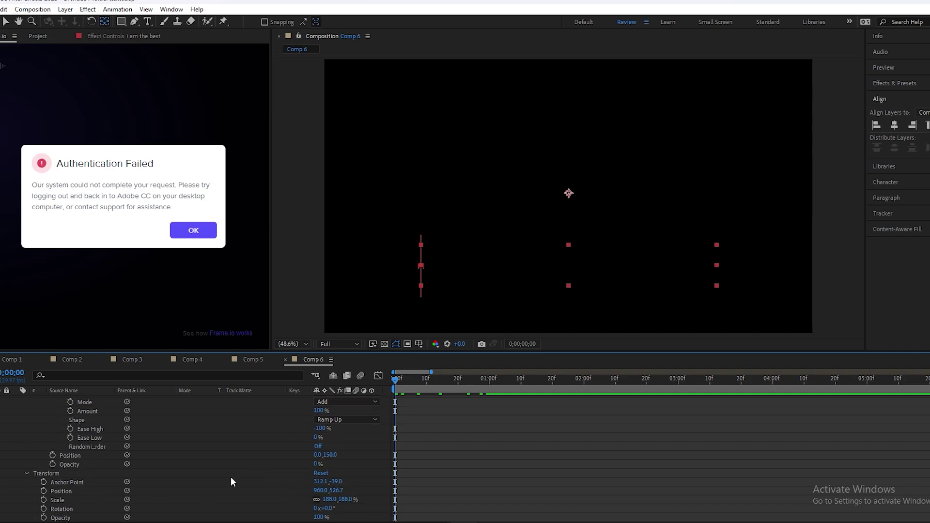
{"action": "left_click_drag", "start_coordinate": [333, 458], "coordinate": [338, 455]}
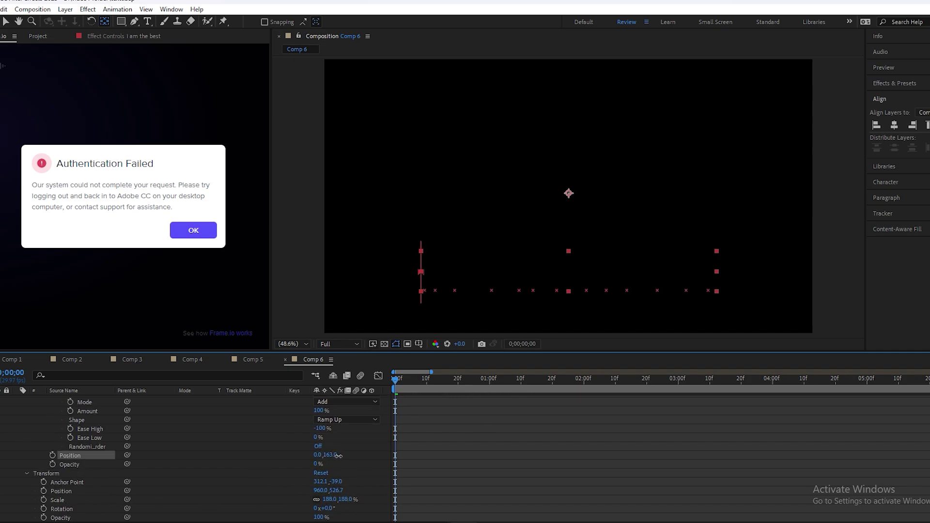
{"action": "scroll", "coordinate": [417, 408], "scroll_direction": "up", "scroll_amount": 2}
{"action": "key", "text": "space"}
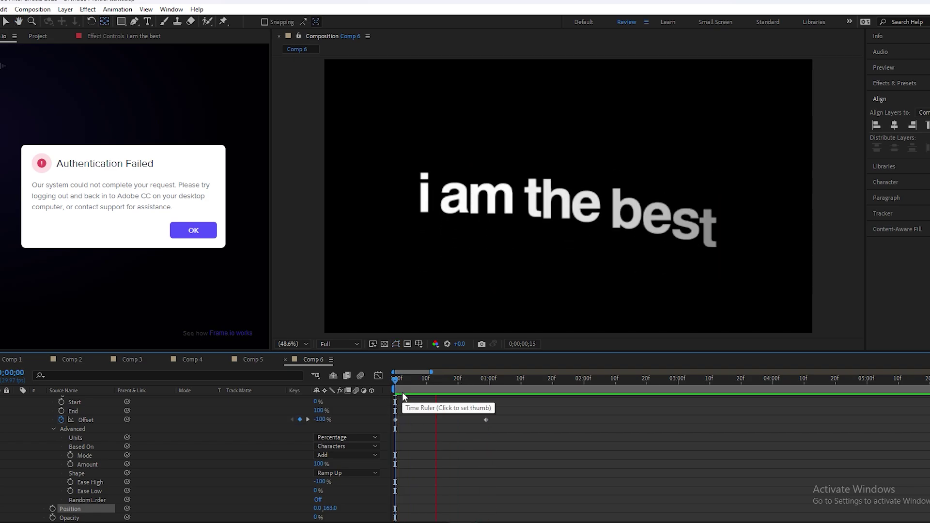
{"action": "key", "text": "space"}
Add a Blur property to Animator 1 and set it to 38, 38.
{"action": "scroll", "coordinate": [341, 463], "scroll_direction": "up", "scroll_amount": 3}
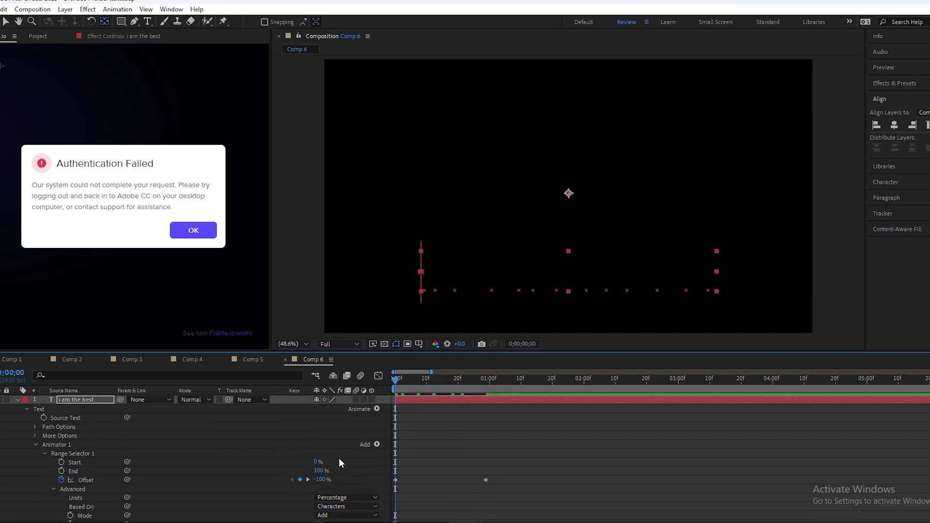
{"action": "left_click", "coordinate": [377, 443]}
{"action": "mouse_move", "coordinate": [387, 446]}
{"action": "left_click", "coordinate": [474, 448]}
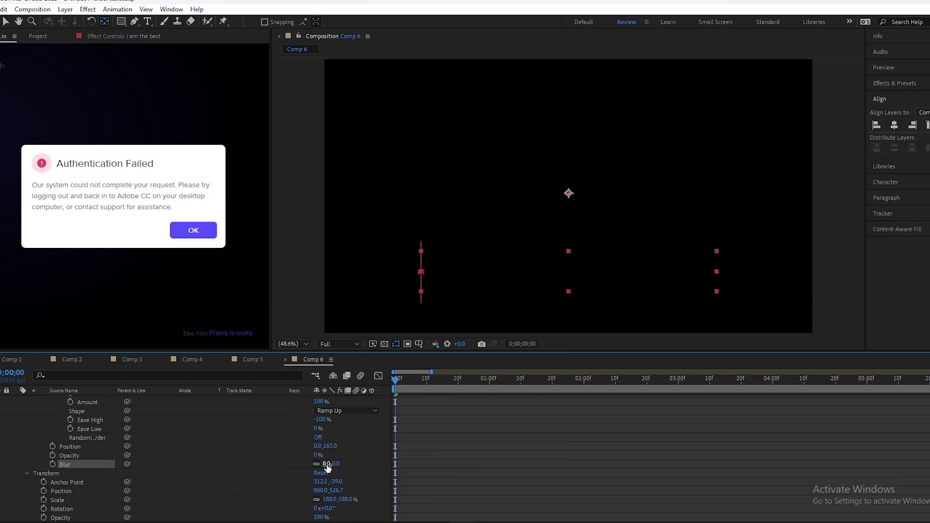
{"action": "left_click_drag", "start_coordinate": [328, 464], "coordinate": [350, 468]}
{"action": "left_click", "coordinate": [436, 301]}
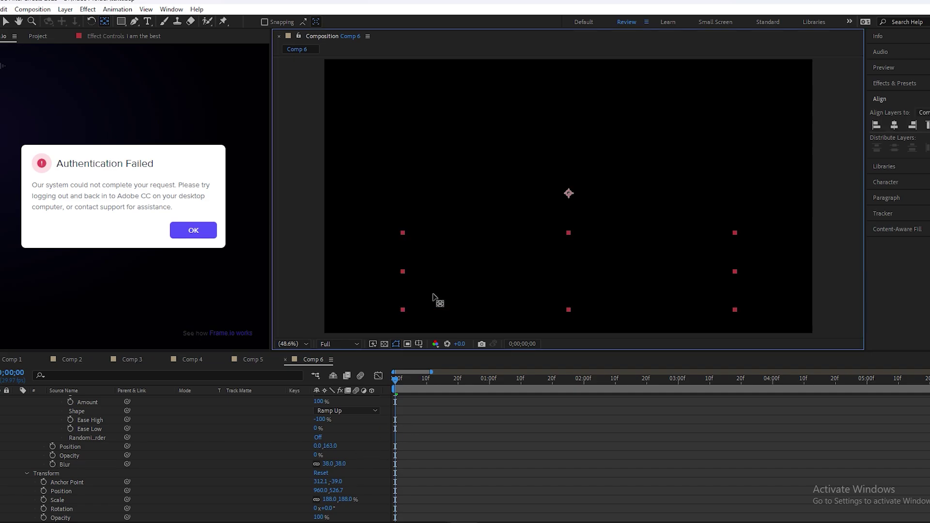
Preview the blurred character-by-character reveal of "i am the best" several times from the start of the composition.
{"action": "key", "text": "space"}
{"action": "key", "text": "space"}
{"action": "left_click_drag", "start_coordinate": [476, 380], "coordinate": [394, 387]}
{"action": "key", "text": "space"}
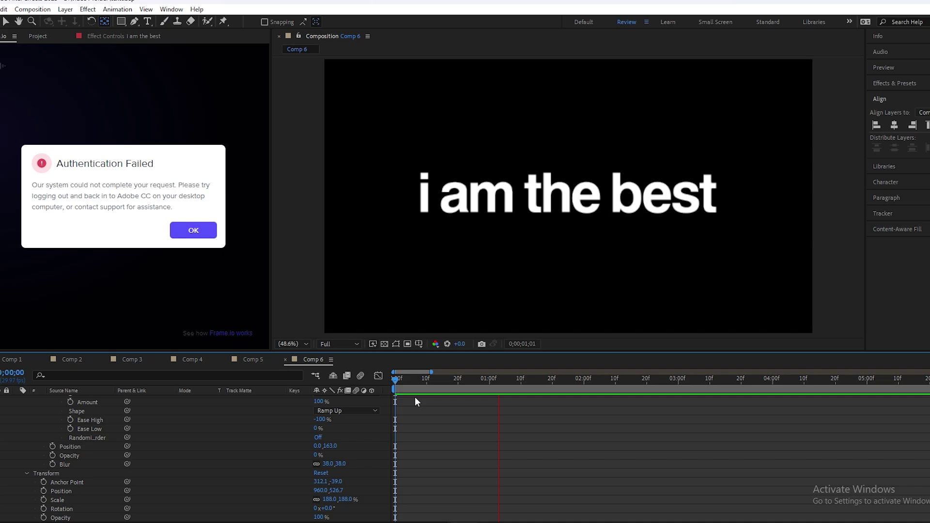
{"action": "key", "text": "space"}
{"action": "left_click_drag", "start_coordinate": [521, 384], "coordinate": [467, 385]}
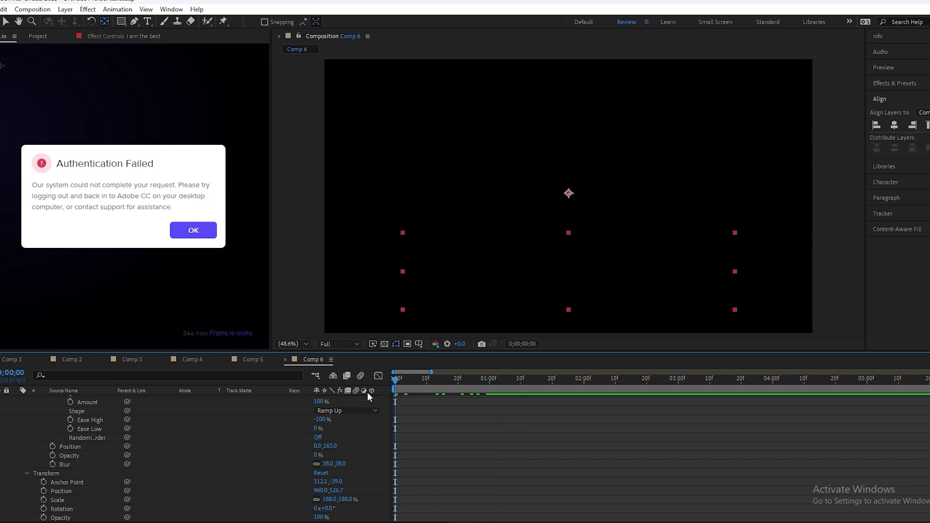
{"action": "key", "text": "space"}
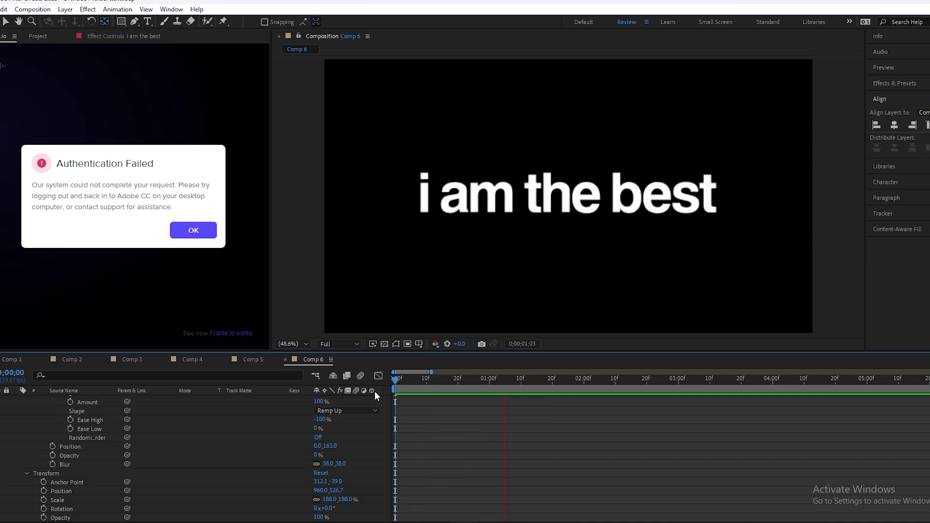
{"action": "key", "text": "space"}
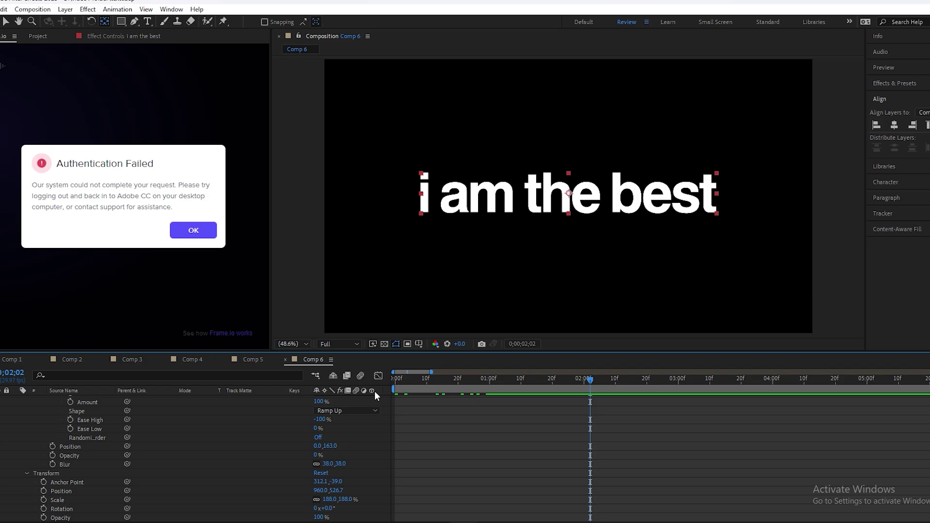
Create a text layer reading "Mohivisuals" near the middle of the empty Comp 7.
{"action": "key", "text": "alt+z"}
{"action": "left_click", "coordinate": [494, 208]}
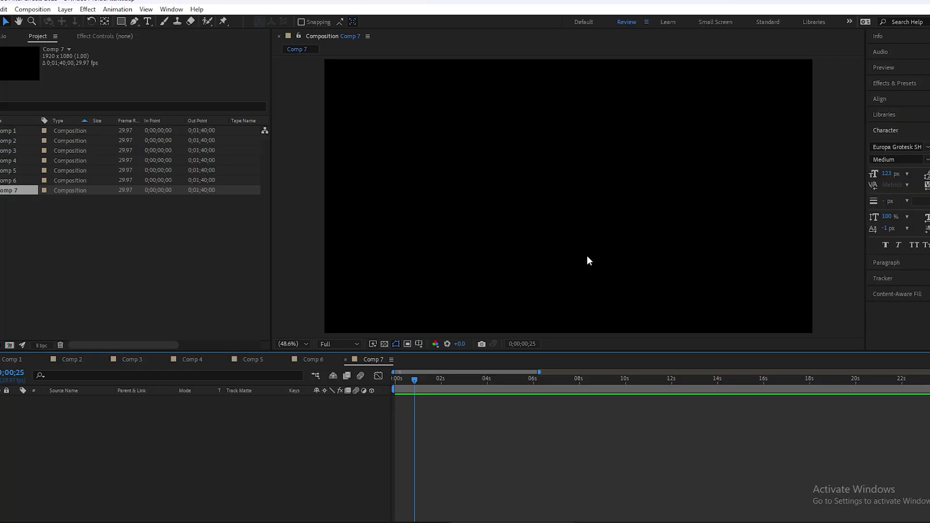
{"action": "left_click", "coordinate": [148, 22]}
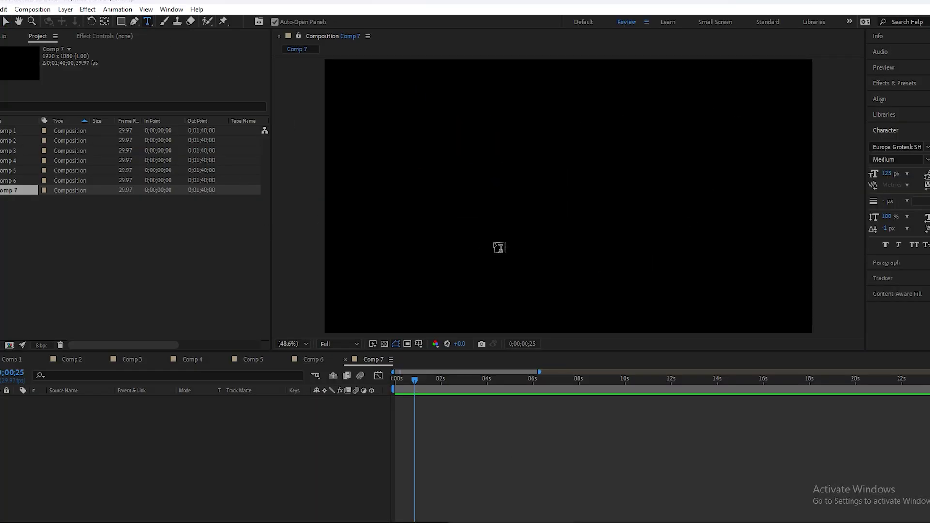
{"action": "left_click", "coordinate": [492, 221]}
{"action": "type", "text": "M"}
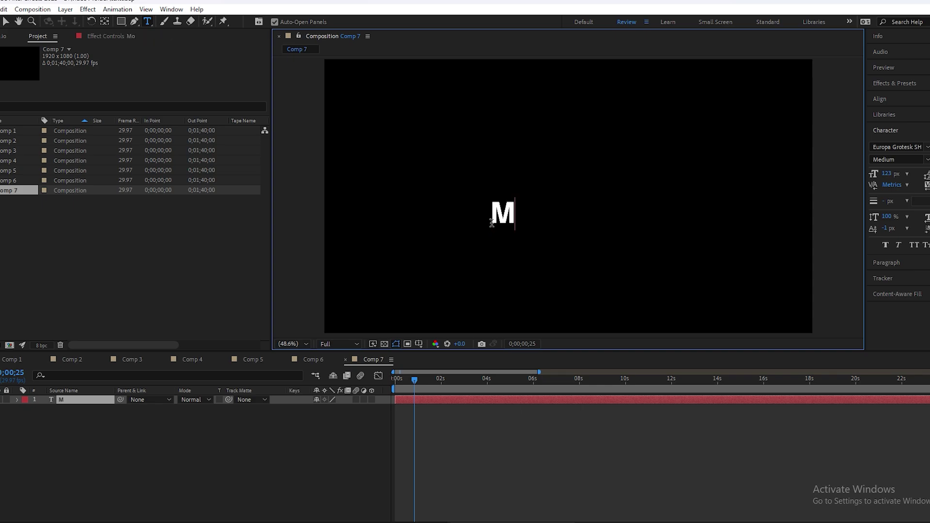
{"action": "type", "text": "ohivisuals"}
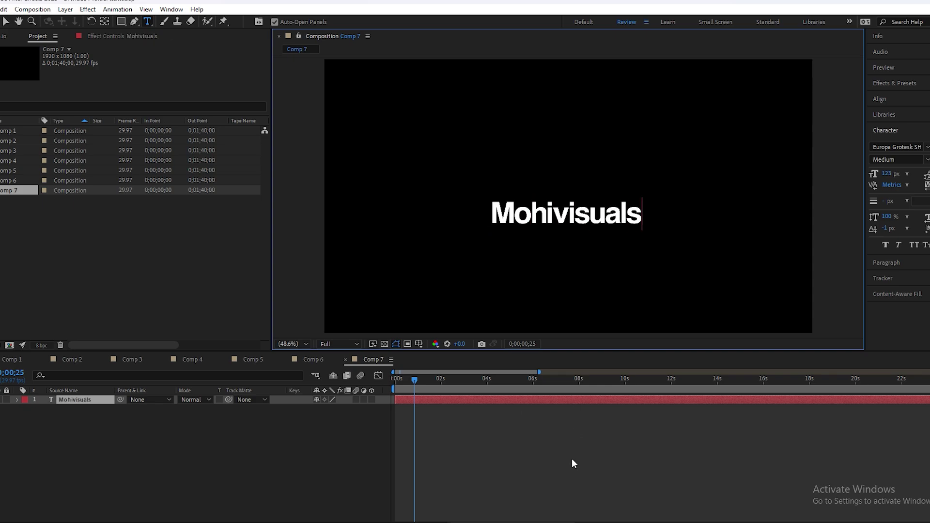
{"action": "key", "text": "Escape"}
{"action": "key", "text": "v"}
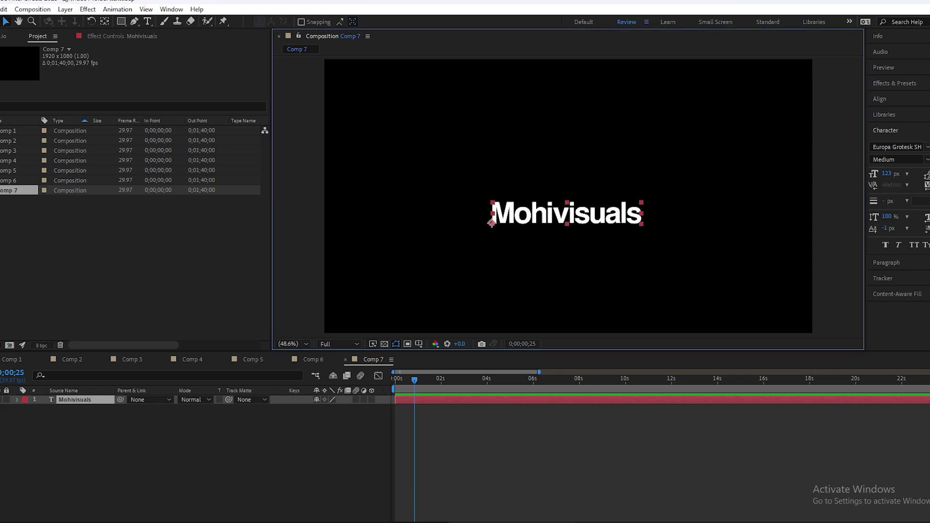
Centre the Mohivisuals layer's anchor point within its text.
{"action": "left_click", "coordinate": [104, 21]}
{"action": "key", "text": "ctrl+alt+Home"}
{"action": "left_click", "coordinate": [879, 99]}
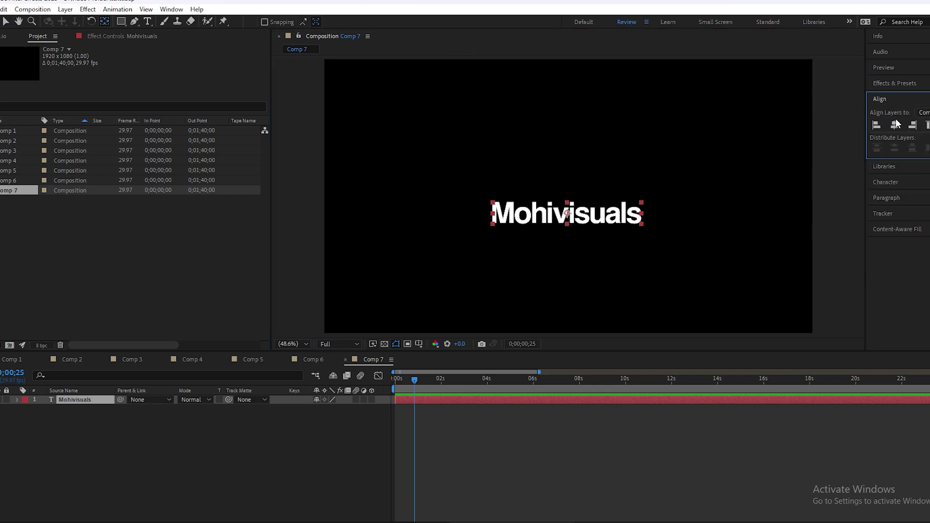
Scale the Mohivisuals text to 210% and centre it in the composition.
{"action": "key", "text": "s"}
{"action": "left_click_drag", "start_coordinate": [335, 408], "coordinate": [384, 413]}
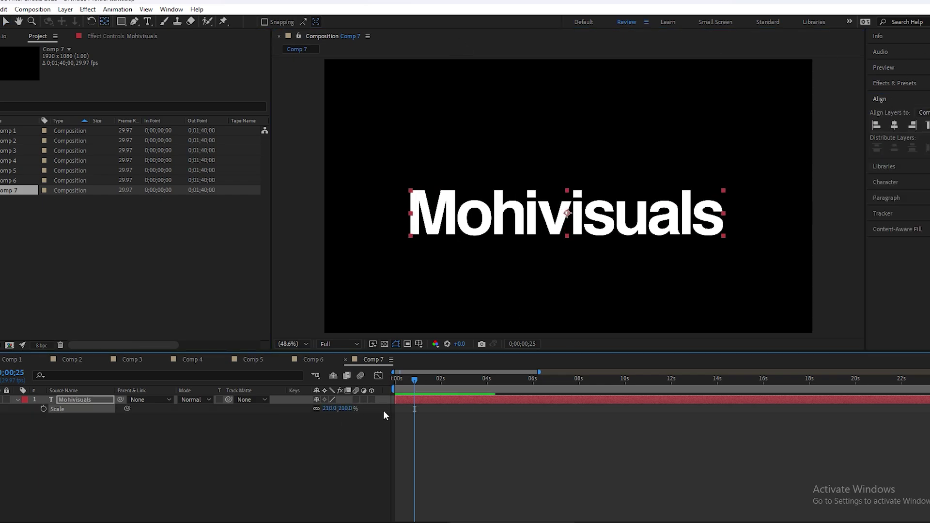
{"action": "key", "text": "ctrl+Home"}
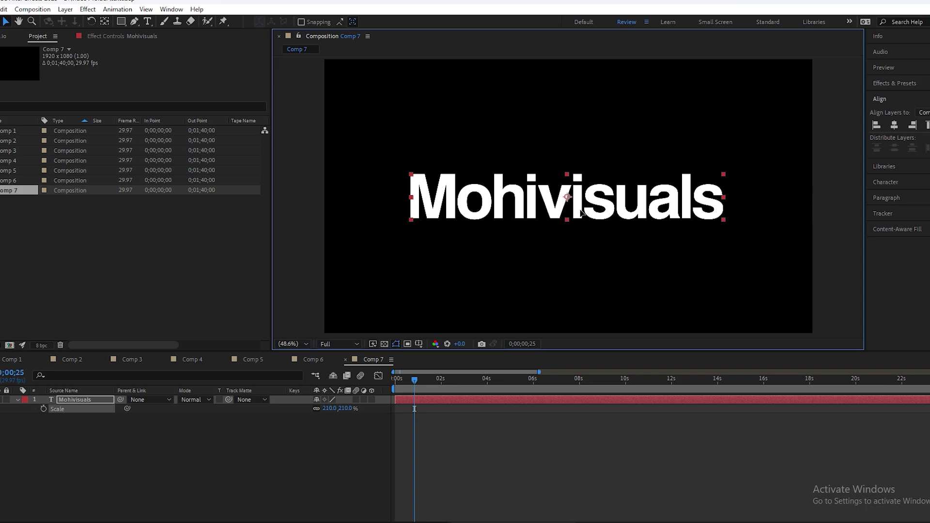
Add a Position text animator to the Mohivisuals layer and set its Position to 0, -73.
{"action": "left_click", "coordinate": [17, 400]}
{"action": "left_click", "coordinate": [17, 399]}
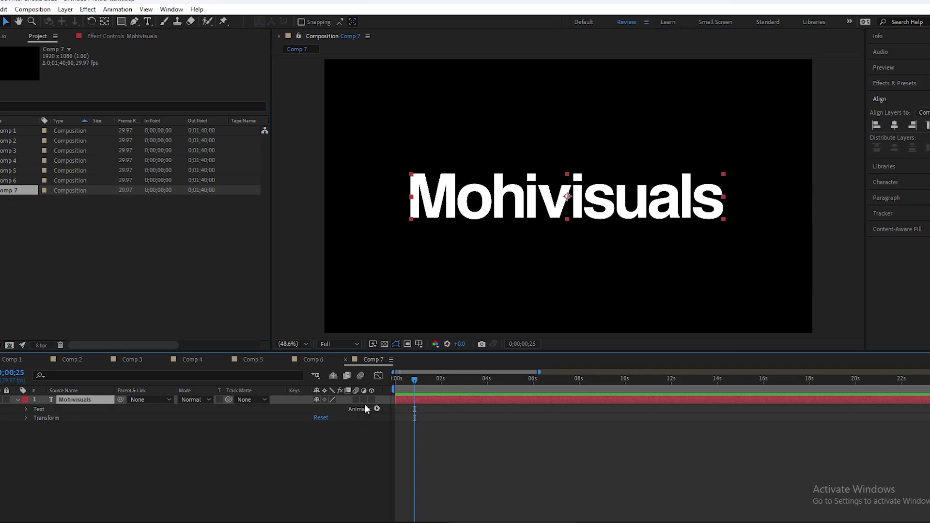
{"action": "left_click", "coordinate": [377, 409]}
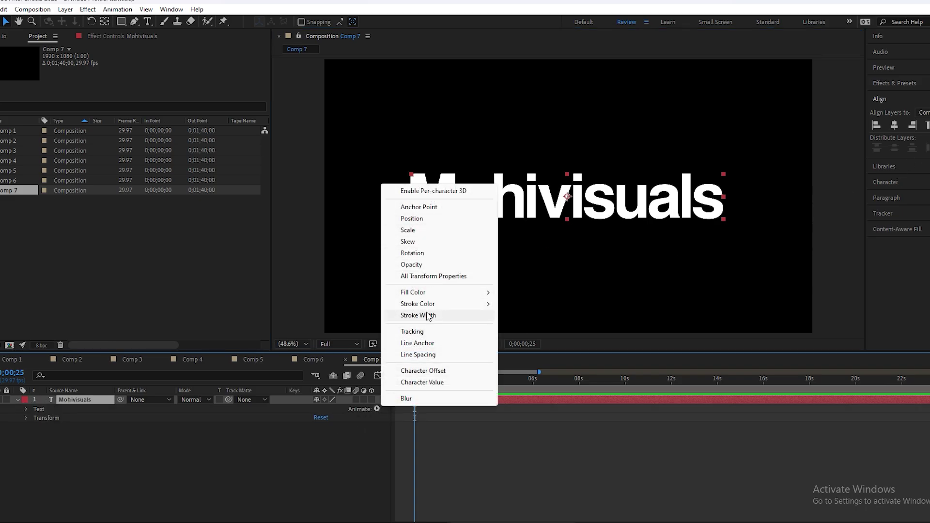
{"action": "left_click", "coordinate": [413, 219]}
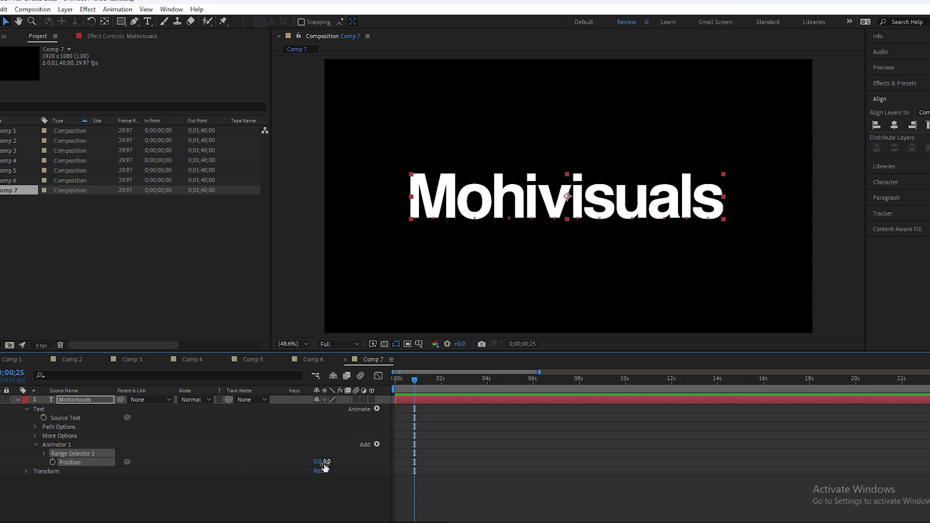
{"action": "left_click_drag", "start_coordinate": [328, 464], "coordinate": [285, 469]}
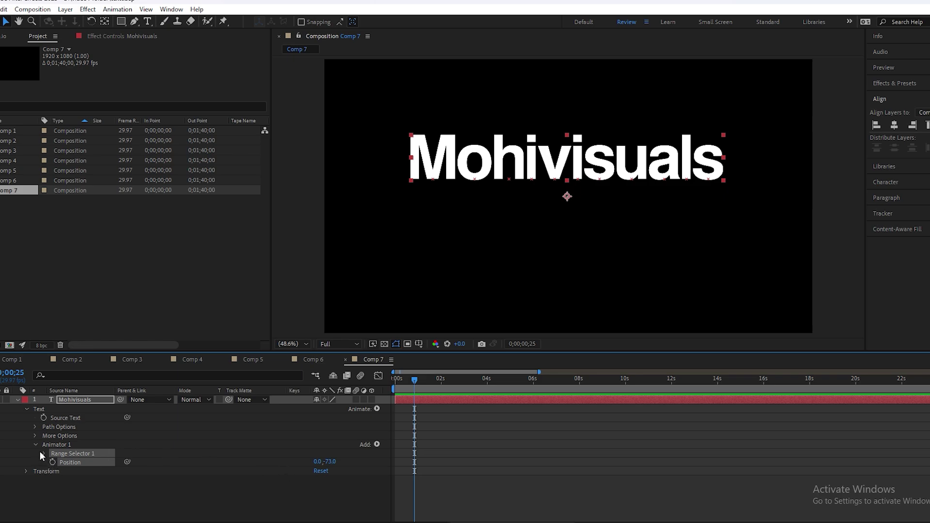
Add an Opacity property to Animator 1 and set it to 0%.
{"action": "left_click", "coordinate": [376, 444]}
{"action": "mouse_move", "coordinate": [404, 448]}
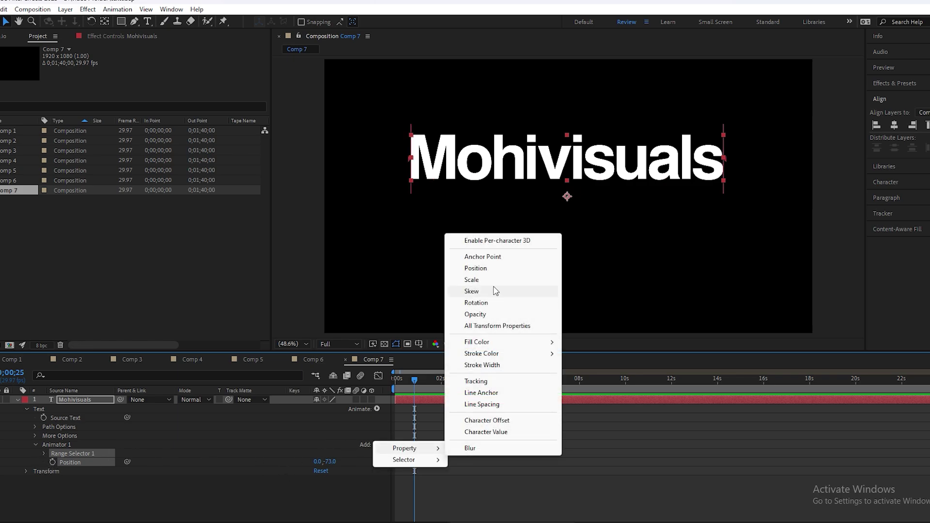
{"action": "left_click", "coordinate": [475, 314]}
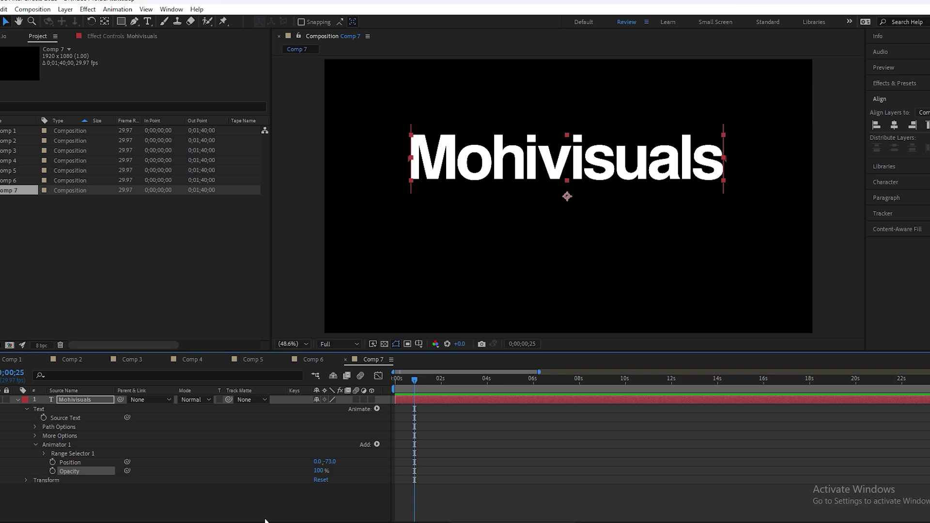
{"action": "left_click_drag", "start_coordinate": [320, 470], "coordinate": [55, 467]}
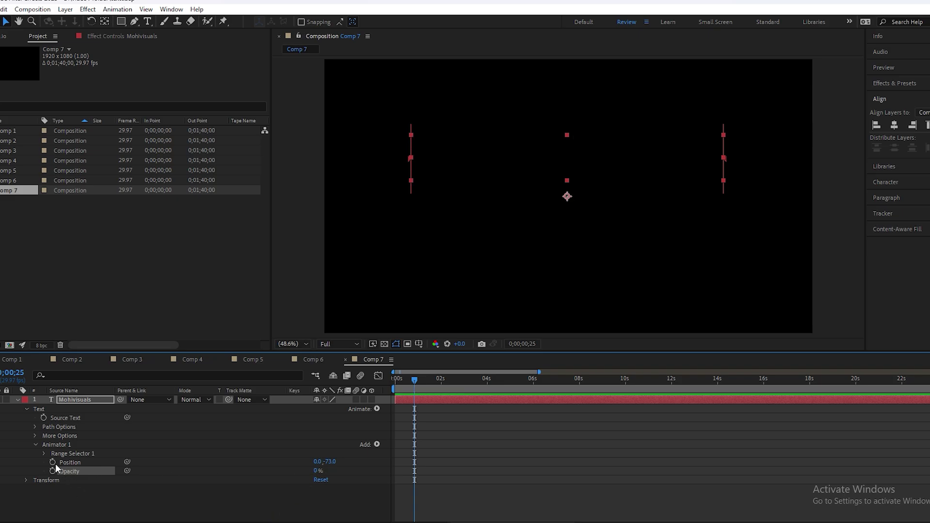
Keyframe Range Selector 1's Offset from -100% at the composition's start to 100% at 0;00;01;14.
{"action": "left_click", "coordinate": [45, 453]}
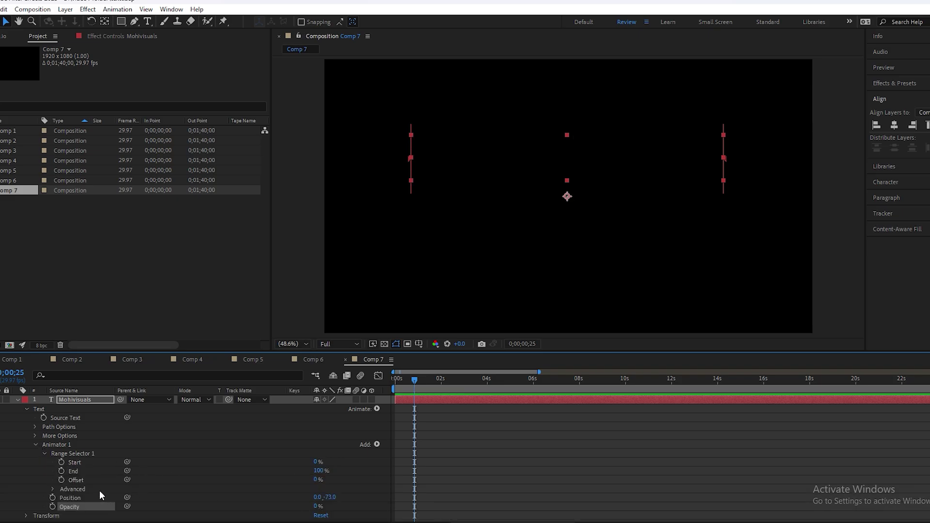
{"action": "left_click", "coordinate": [80, 479]}
{"action": "key", "text": "Home"}
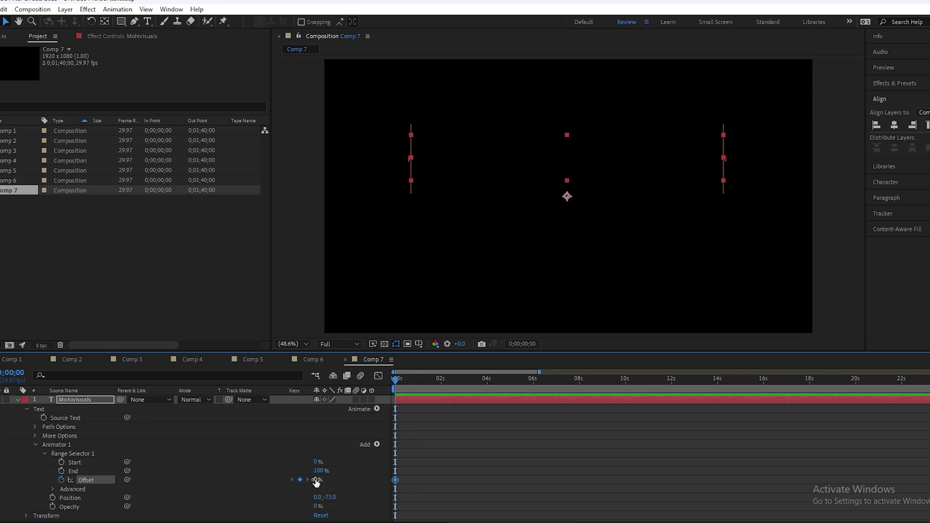
{"action": "left_click_drag", "start_coordinate": [316, 480], "coordinate": [268, 479]}
{"action": "left_click", "coordinate": [429, 382]}
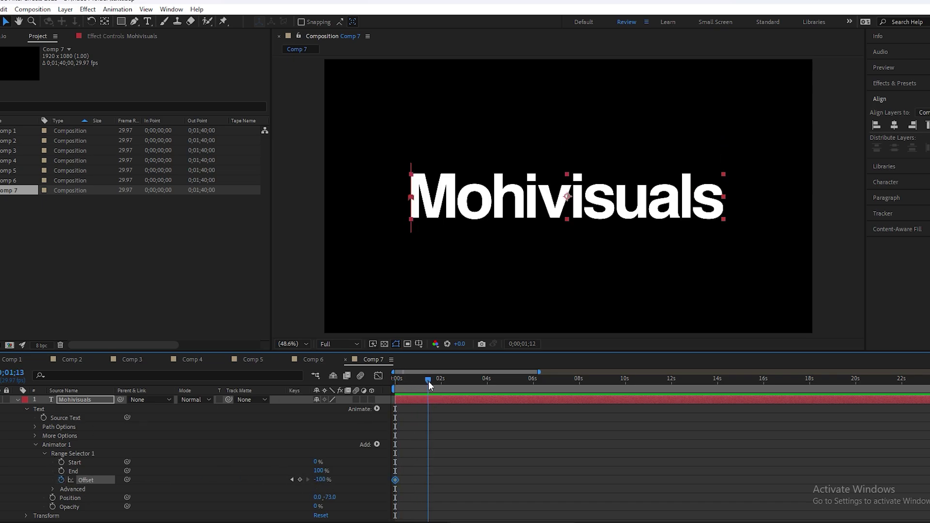
{"action": "left_click_drag", "start_coordinate": [428, 381], "coordinate": [429, 381]}
{"action": "left_click_drag", "start_coordinate": [323, 480], "coordinate": [565, 498]}
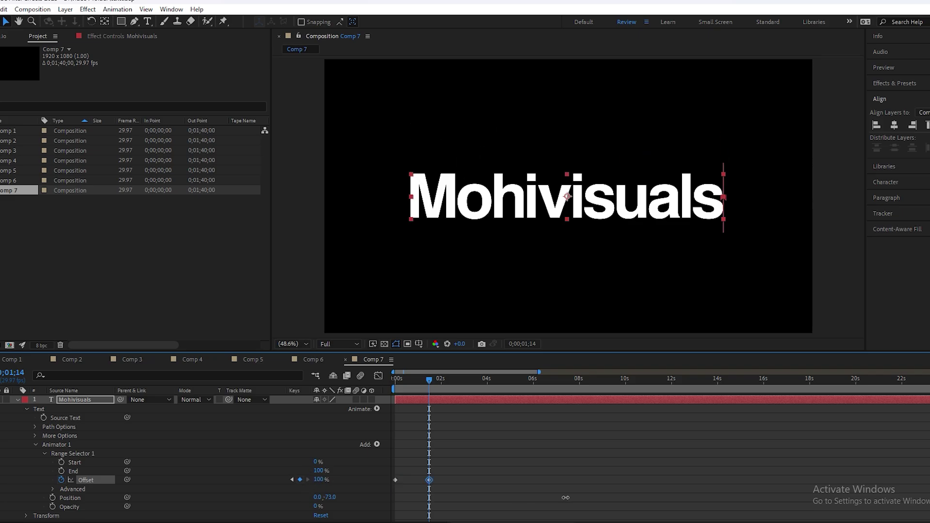
{"action": "key", "text": "Home"}
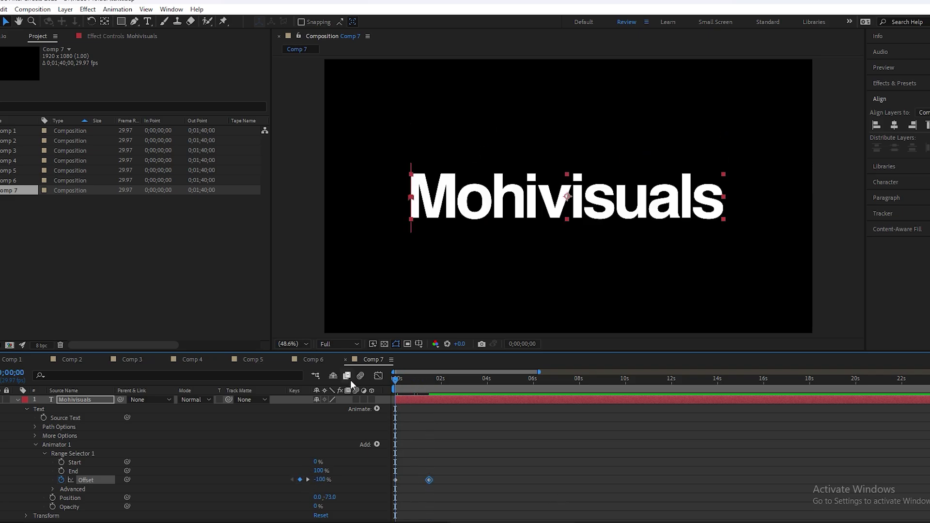
Set the range selector's Shape to Ramp Up and its Ease High to -100%.
{"action": "left_click", "coordinate": [53, 490]}
{"action": "scroll", "coordinate": [65, 482], "scroll_direction": "down", "scroll_amount": 3}
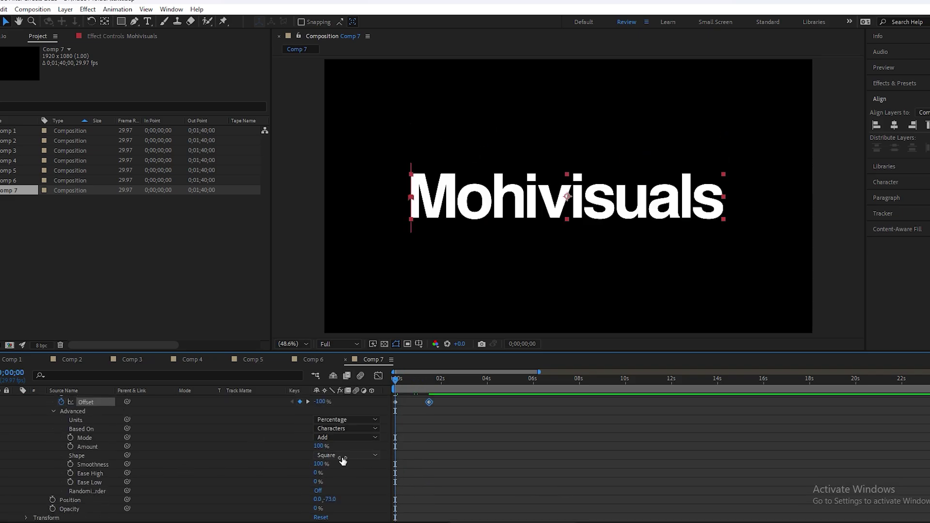
{"action": "left_click", "coordinate": [359, 455]}
{"action": "left_click", "coordinate": [352, 478]}
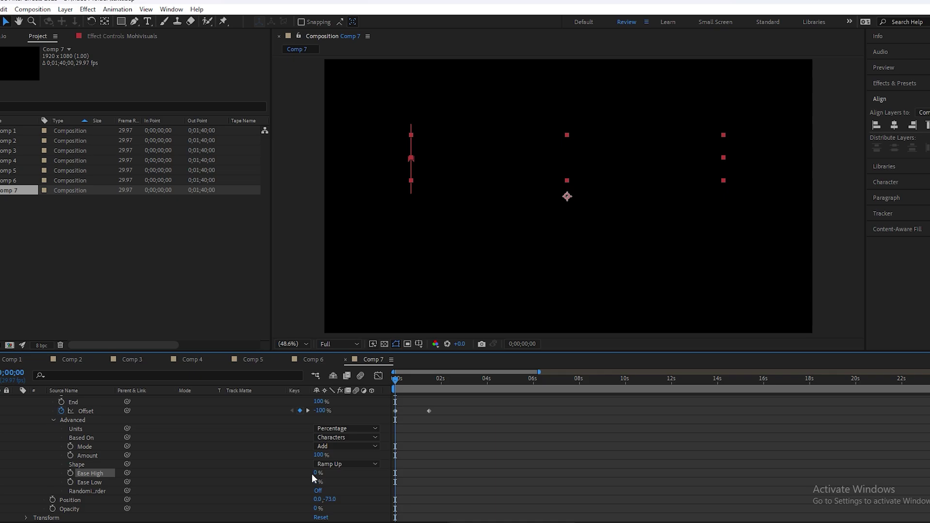
{"action": "left_click_drag", "start_coordinate": [316, 476], "coordinate": [177, 480]}
Retime the reveal by moving the 100% Offset keyframe to about 1.25 seconds, previewing playback between adjustments.
{"action": "left_click_drag", "start_coordinate": [432, 411], "coordinate": [434, 411]}
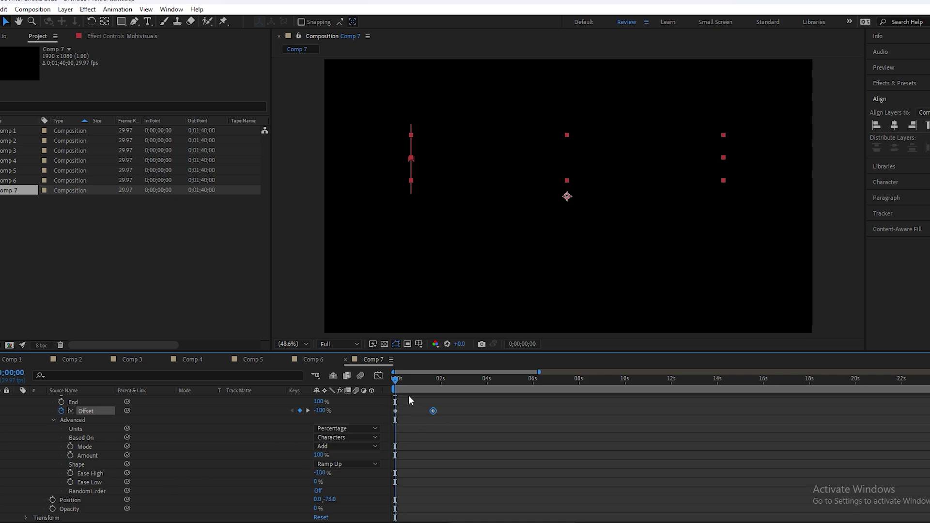
{"action": "left_click", "coordinate": [415, 416]}
{"action": "key", "text": "space"}
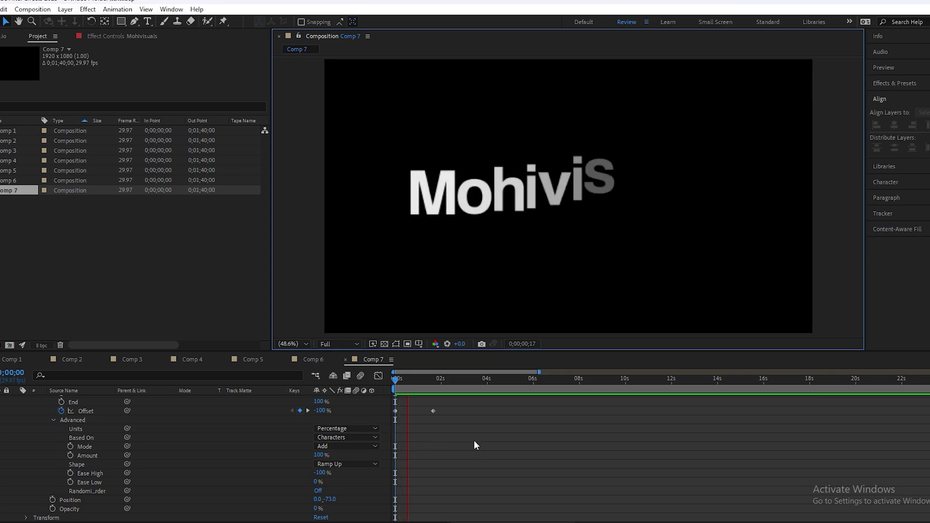
{"action": "key", "text": "space"}
{"action": "left_click_drag", "start_coordinate": [433, 411], "coordinate": [423, 411]}
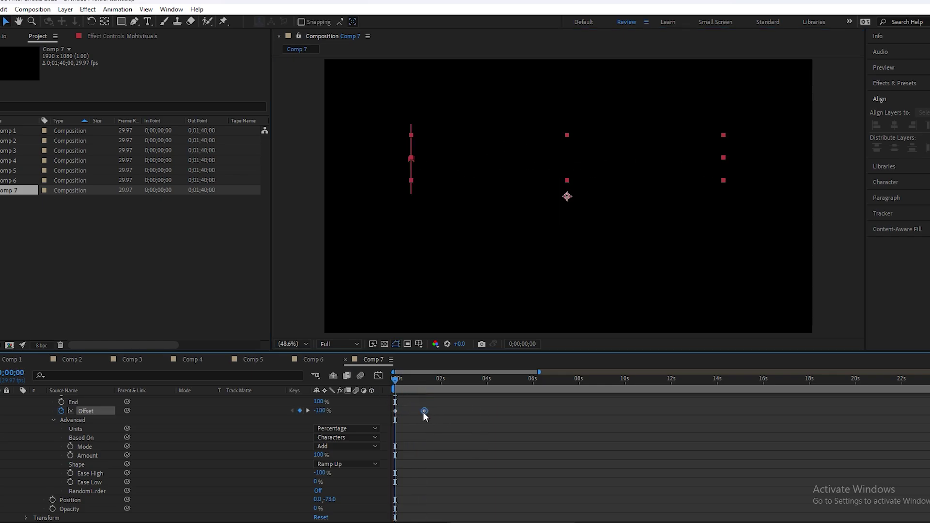
{"action": "key", "text": "space"}
{"action": "key", "text": "space"}
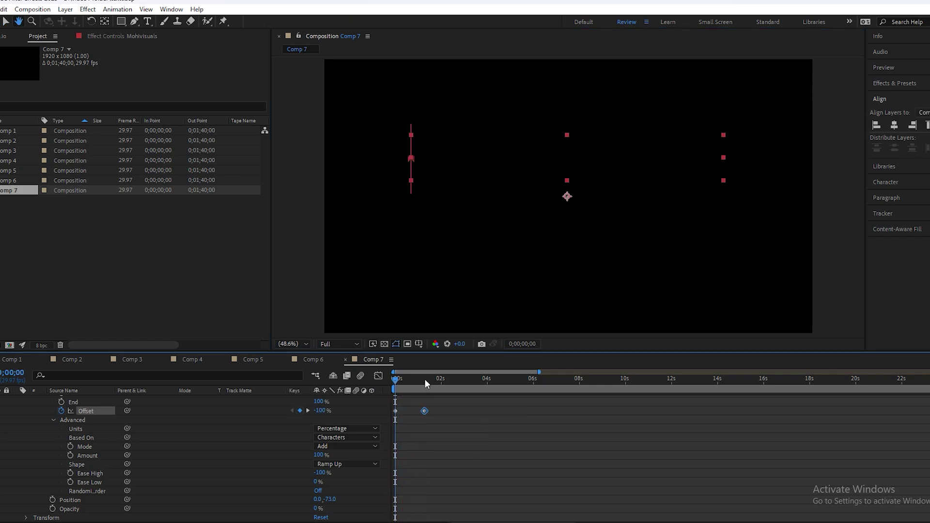
{"action": "key", "text": "space"}
{"action": "key", "text": "space"}
Add a Blur property to Animator 1, set it to 33, 33 without keyframes, and preview the reveal.
{"action": "scroll", "coordinate": [214, 469], "scroll_direction": "up", "scroll_amount": 3}
{"action": "left_click", "coordinate": [377, 429]}
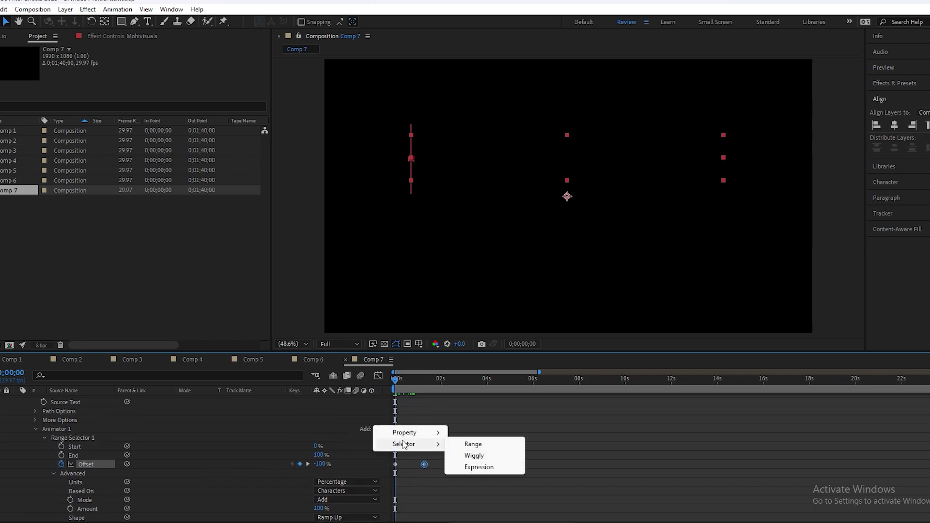
{"action": "mouse_move", "coordinate": [427, 432]}
{"action": "left_click", "coordinate": [469, 432]}
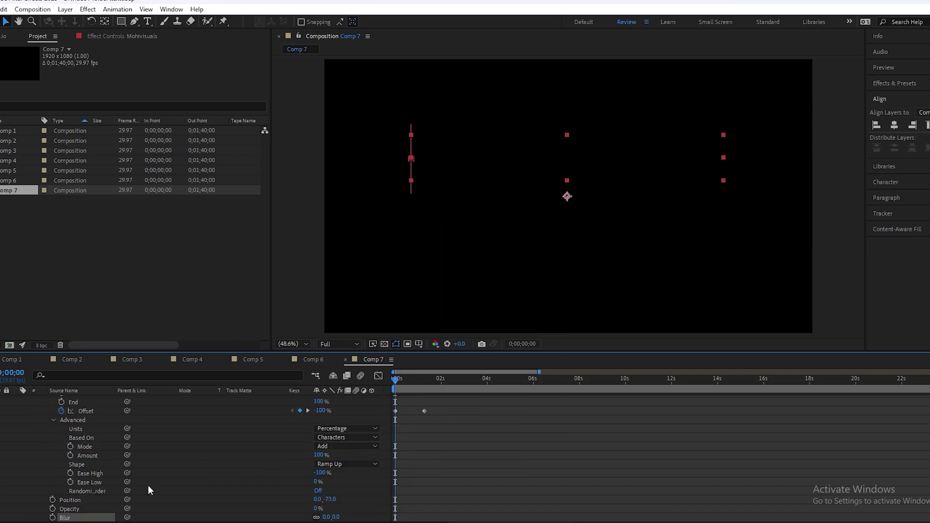
{"action": "left_click", "coordinate": [53, 509]}
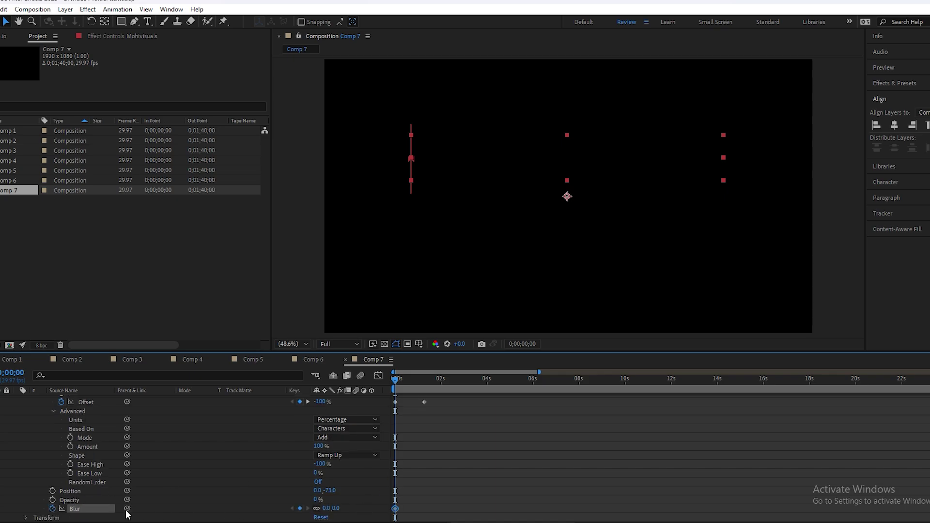
{"action": "left_click", "coordinate": [53, 509]}
{"action": "left_click_drag", "start_coordinate": [326, 508], "coordinate": [346, 509]}
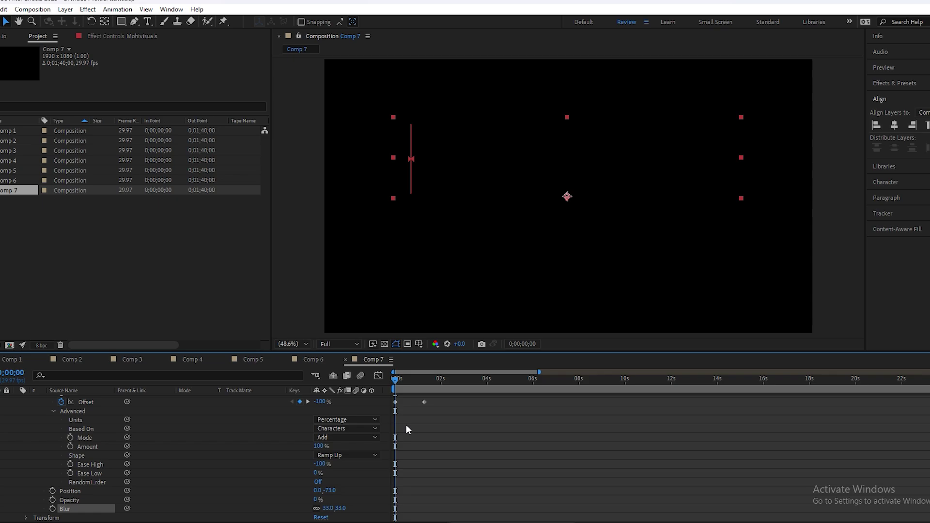
{"action": "key", "text": "space"}
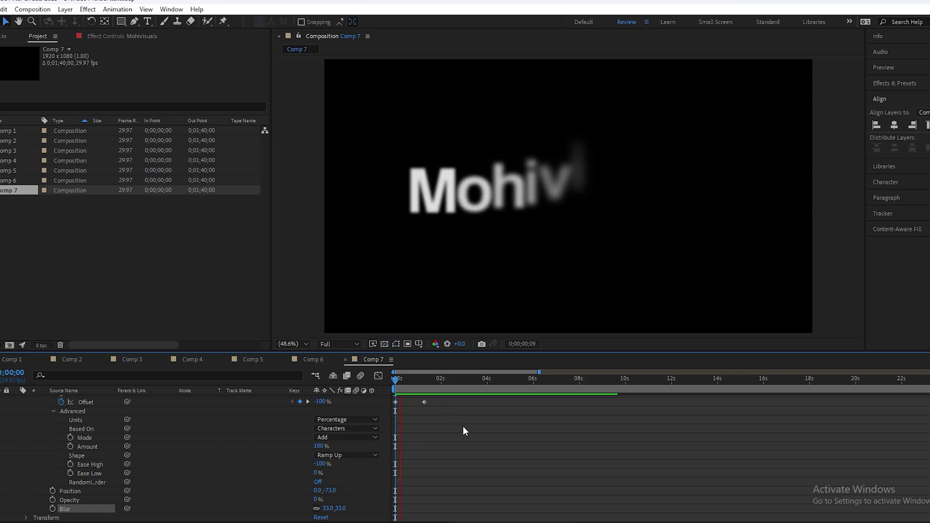
Preview the blurred Mohivisuals reveal in Comp 7 from the start.
{"action": "key", "text": "space"}
{"action": "key", "text": "space"}
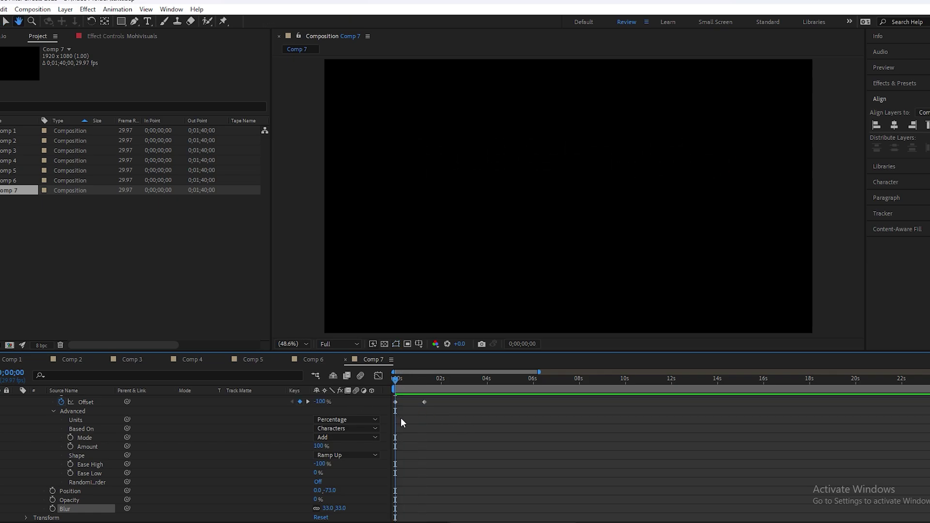
{"action": "key", "text": "space"}
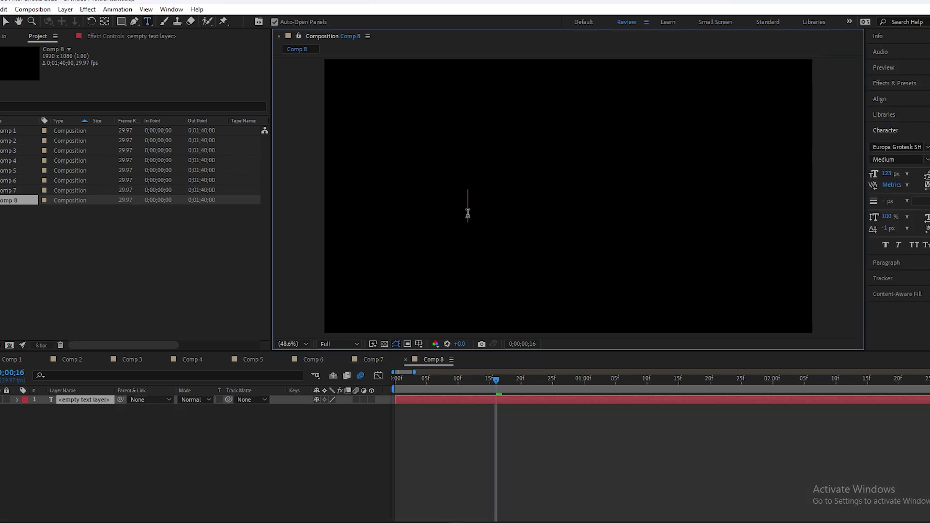
Enter "mohivisuals" as the text of the empty text layer in Comp 8.
{"action": "type", "text": "i"}
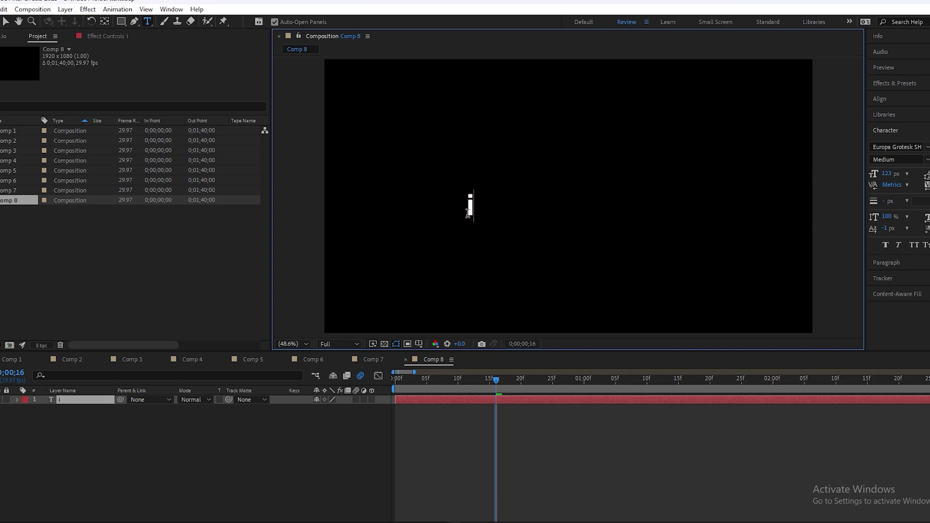
{"action": "key", "text": "BackSpace"}
{"action": "type", "text": "mohivisu"}
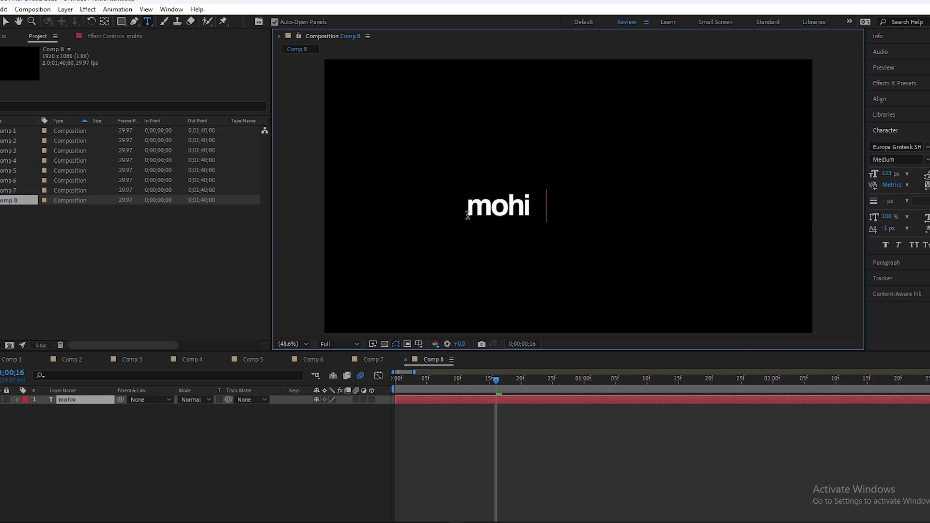
{"action": "type", "text": "als"}
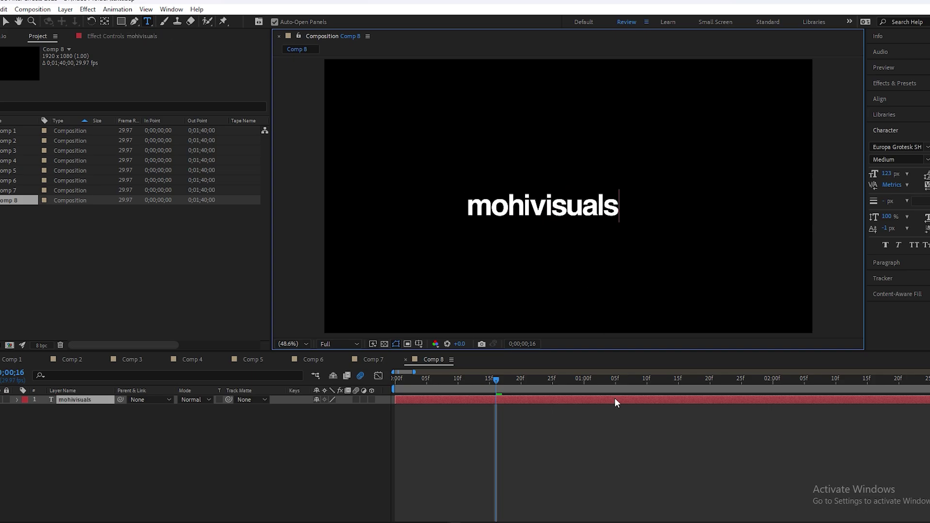
{"action": "left_click", "coordinate": [611, 436]}
{"action": "key", "text": "v"}
Center the anchor point of the mohivisuals text layer within its content.
{"action": "left_click", "coordinate": [543, 204]}
{"action": "left_click", "coordinate": [102, 21]}
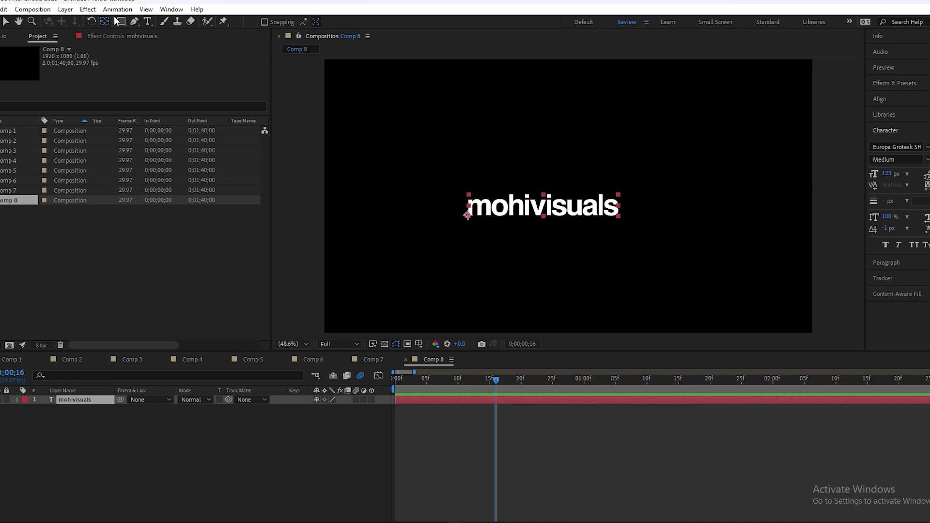
{"action": "double_click", "coordinate": [105, 21]}
Scale the mohivisuals layer to 215% and move it to about 970, 465 in the composition.
{"action": "key", "text": "s"}
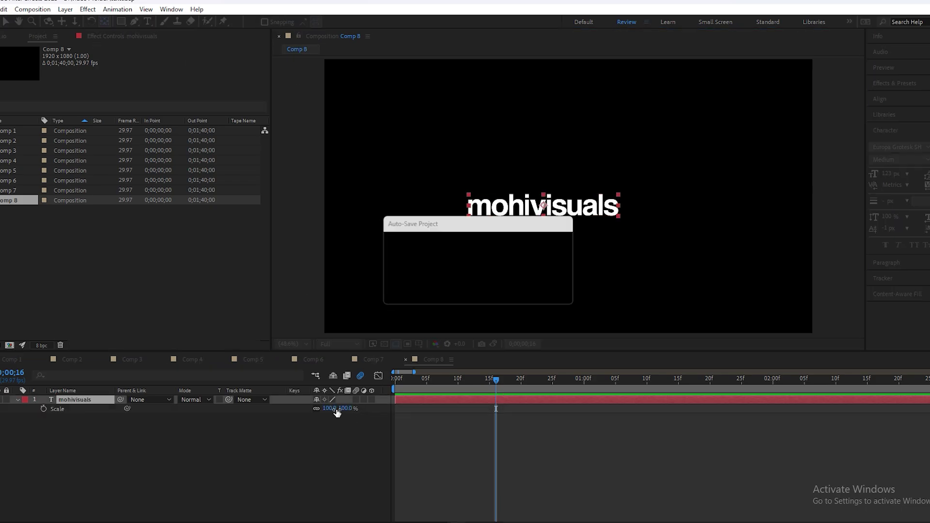
{"action": "left_click_drag", "start_coordinate": [338, 409], "coordinate": [395, 404]}
{"action": "key", "text": "v"}
{"action": "left_click_drag", "start_coordinate": [531, 206], "coordinate": [557, 178]}
Add an Opacity text animator to the mohivisuals layer and set its opacity to 0%.
{"action": "left_click", "coordinate": [30, 398]}
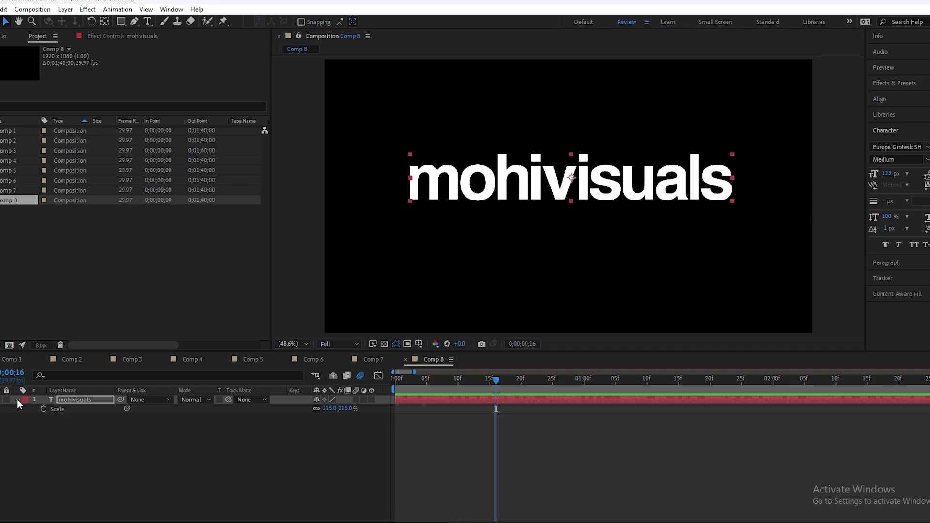
{"action": "left_click", "coordinate": [16, 399]}
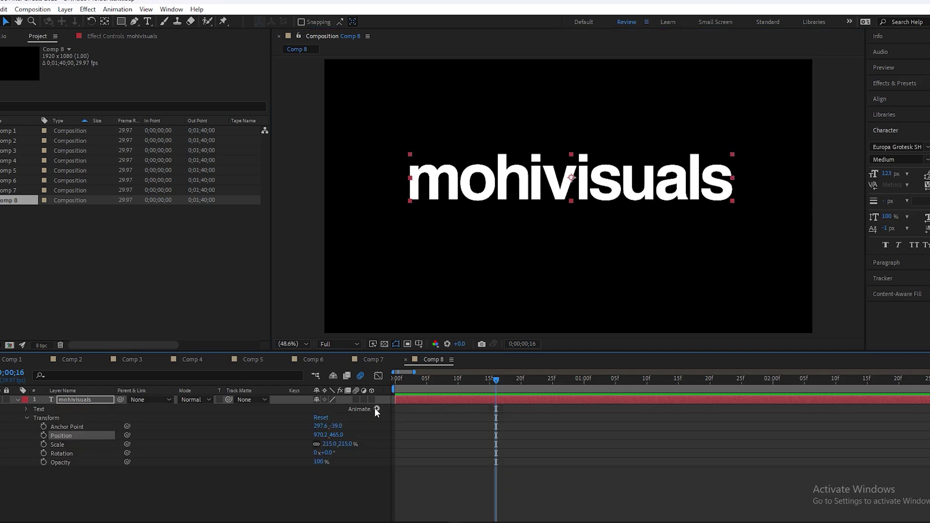
{"action": "left_click", "coordinate": [376, 408]}
{"action": "left_click", "coordinate": [419, 267]}
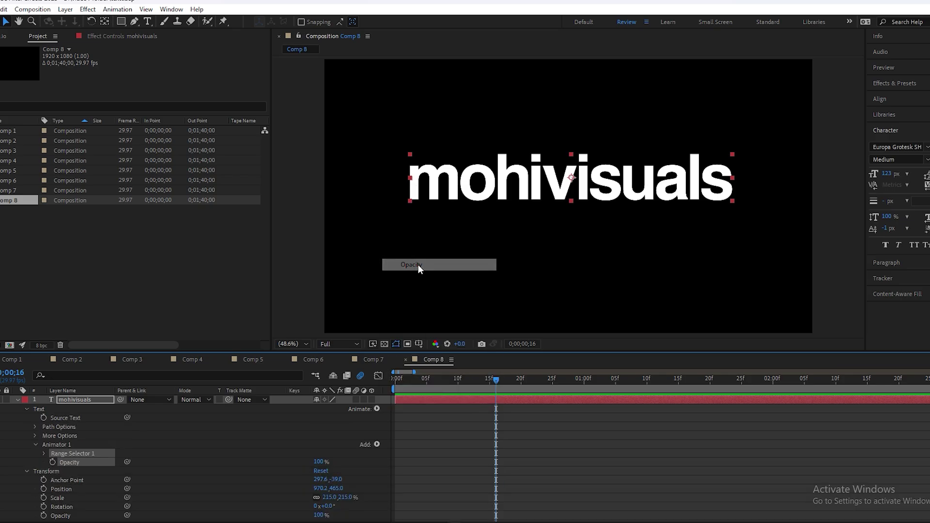
{"action": "key", "text": "Home"}
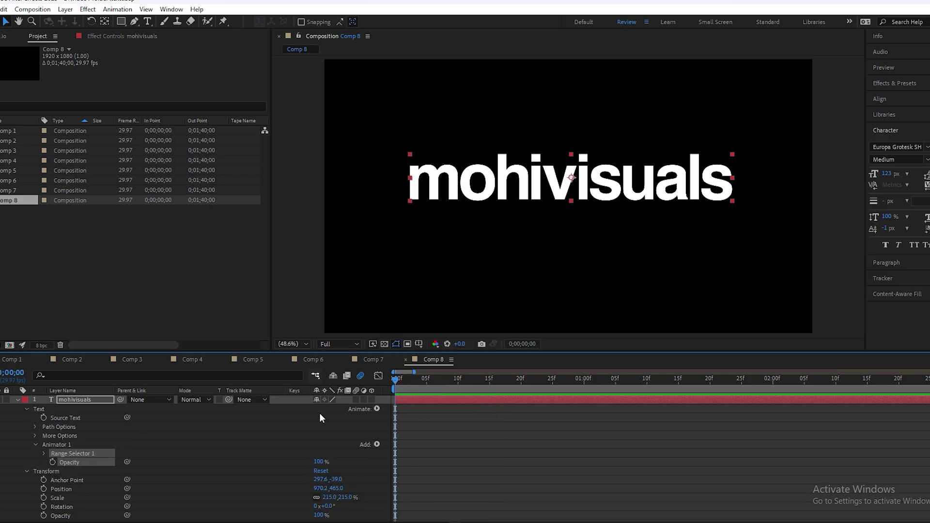
{"action": "left_click_drag", "start_coordinate": [314, 461], "coordinate": [146, 461]}
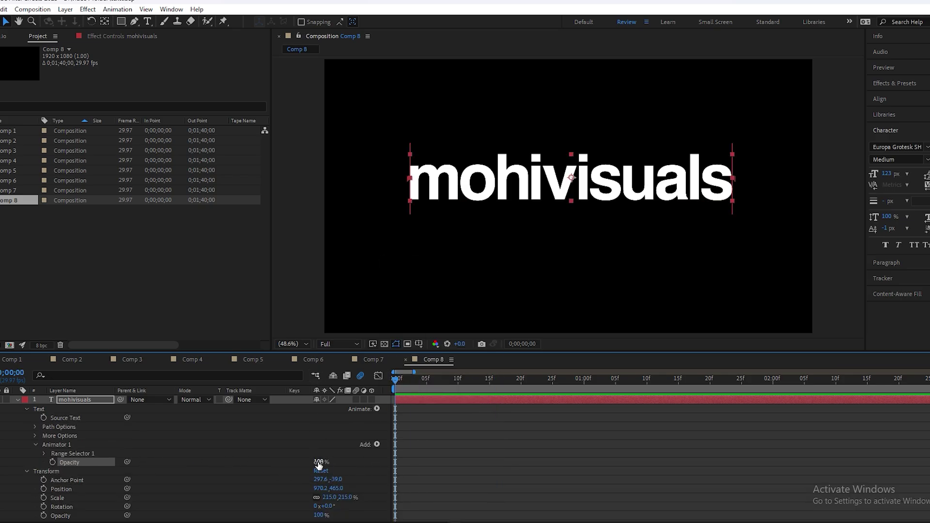
{"action": "left_click_drag", "start_coordinate": [318, 464], "coordinate": [160, 461]}
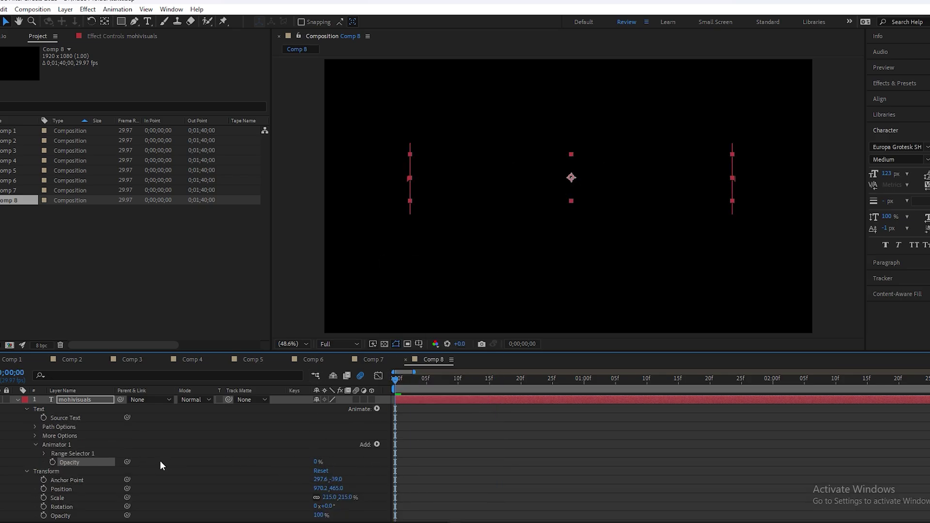
Keyframe Range Selector 1's Start at 0% and End at 100% at the composition's start.
{"action": "left_click", "coordinate": [44, 451]}
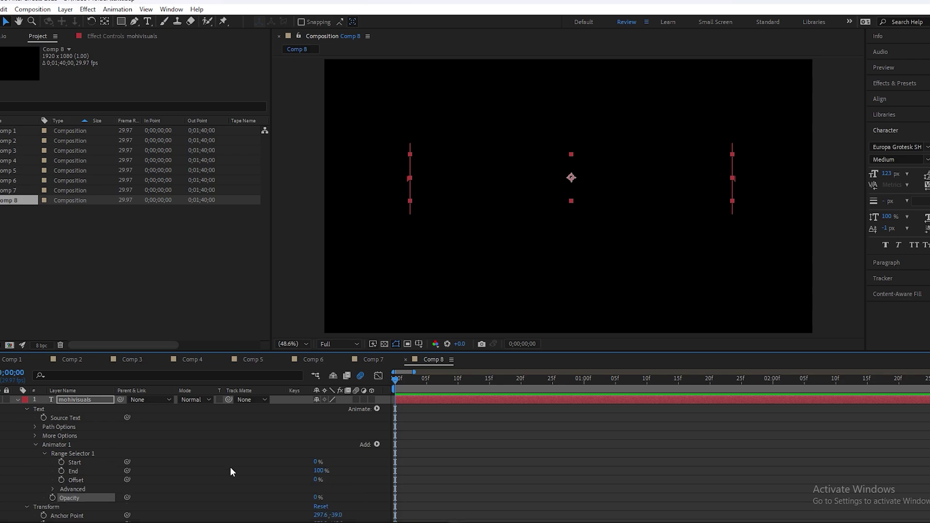
{"action": "left_click", "coordinate": [61, 471]}
{"action": "left_click", "coordinate": [61, 462]}
{"action": "left_click", "coordinate": [443, 443]}
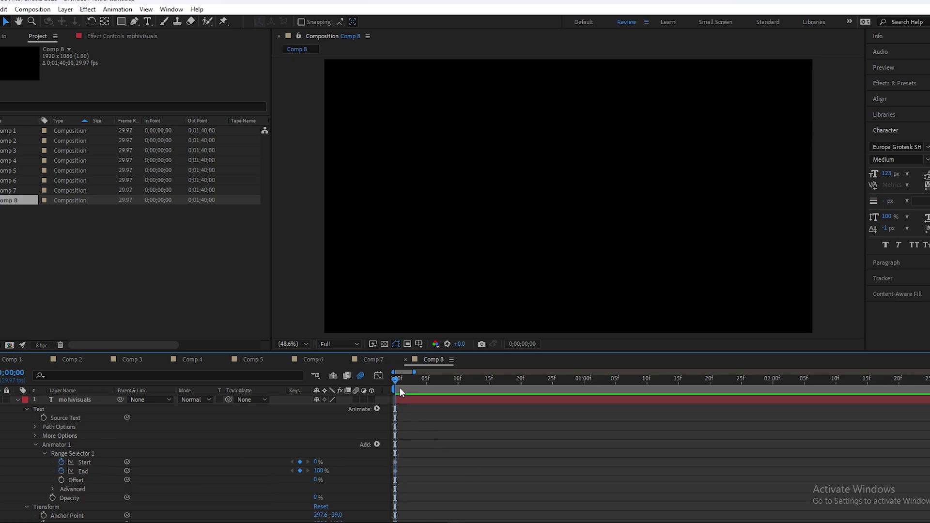
Keyframe both End and Start of Range Selector 1 at 50% at 0;00;00;07, and return to the composition's start.
{"action": "left_click_drag", "start_coordinate": [398, 379], "coordinate": [442, 382]}
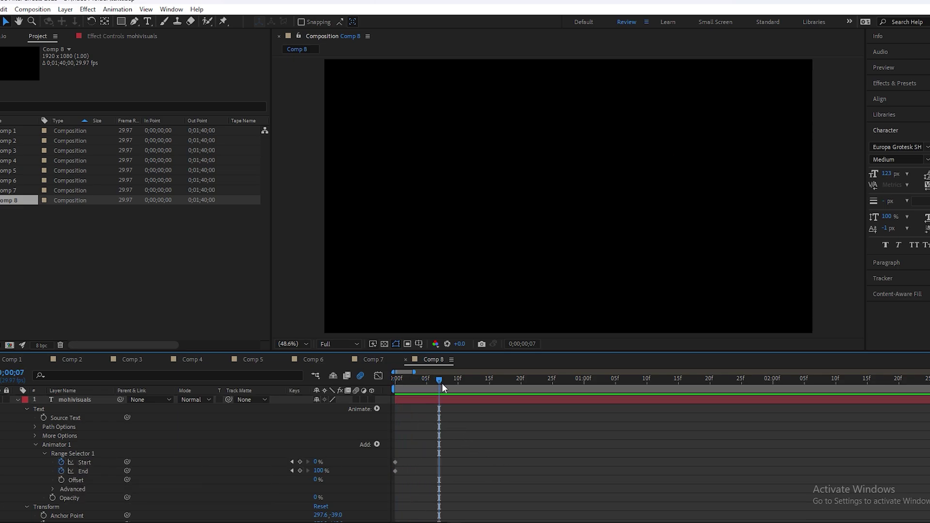
{"action": "mouse_move", "coordinate": [320, 473]}
{"action": "left_mouse_down"}
{"action": "mouse_move", "coordinate": [269, 471]}
{"action": "mouse_move", "coordinate": [309, 468]}
{"action": "left_mouse_up"}
{"action": "left_click", "coordinate": [317, 470]}
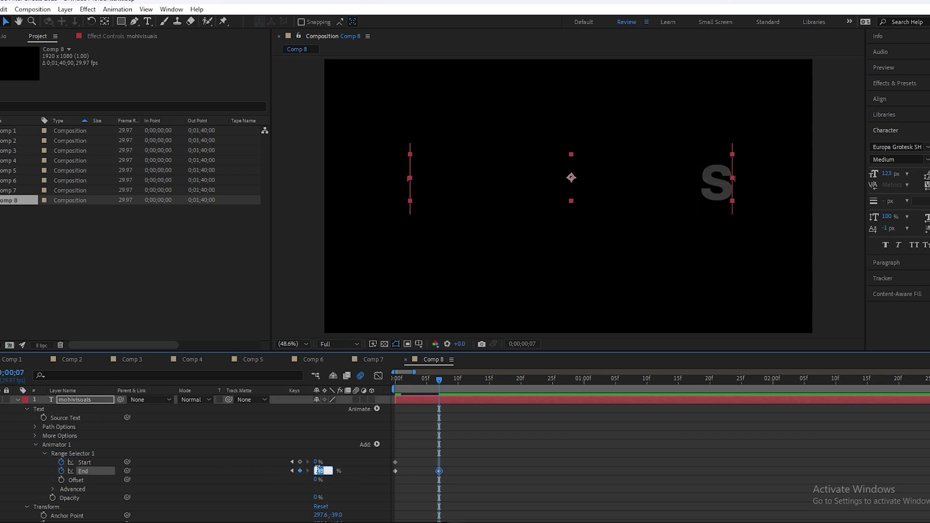
{"action": "type", "text": "50"}
{"action": "key", "text": "Return"}
{"action": "left_click", "coordinate": [317, 462]}
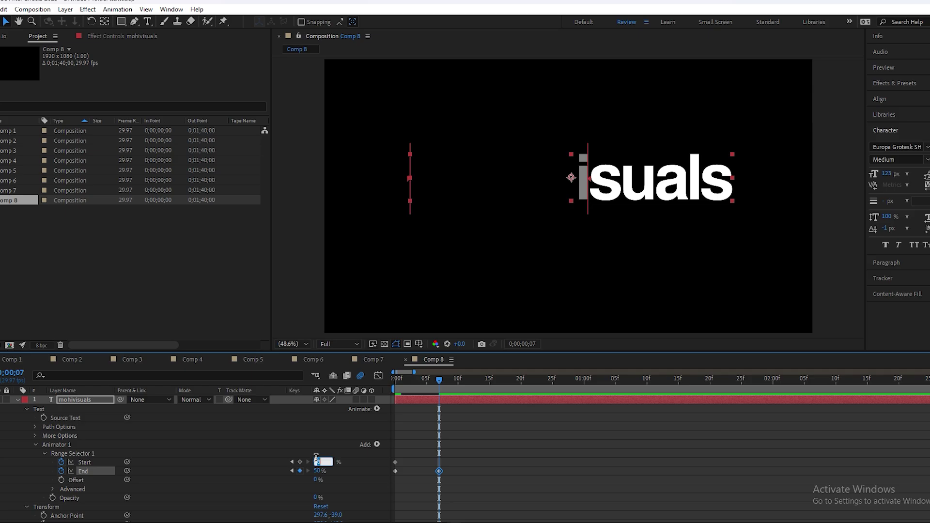
{"action": "type", "text": "50"}
{"action": "key", "text": "Return"}
{"action": "left_click", "coordinate": [474, 467]}
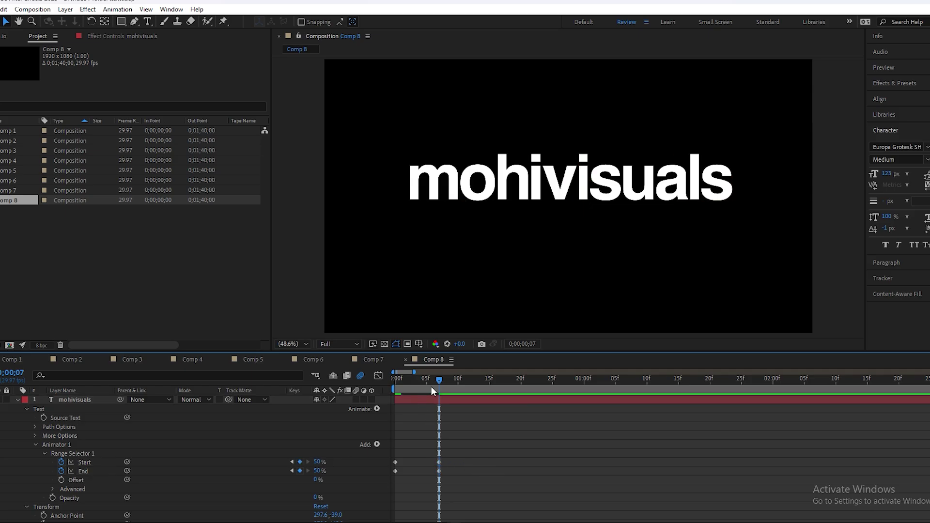
{"action": "left_click_drag", "start_coordinate": [439, 380], "coordinate": [347, 376]}
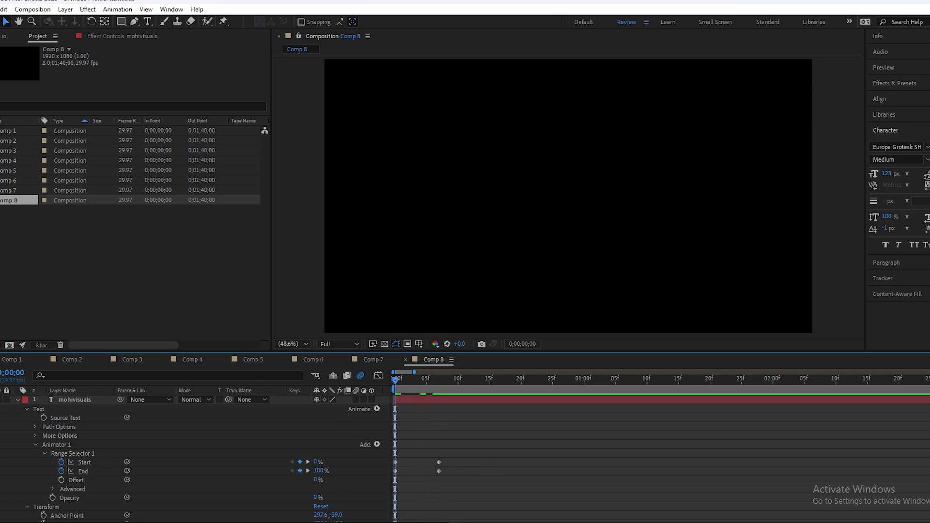
Set the range selector's Shape to Round, with Ease High at 100% and Ease Low at -100%.
{"action": "left_click", "coordinate": [54, 488]}
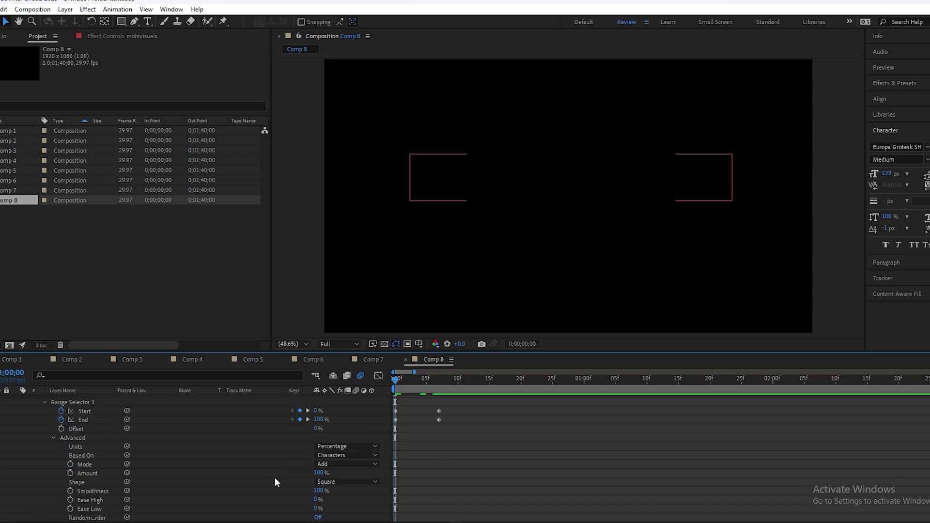
{"action": "left_click", "coordinate": [347, 482]}
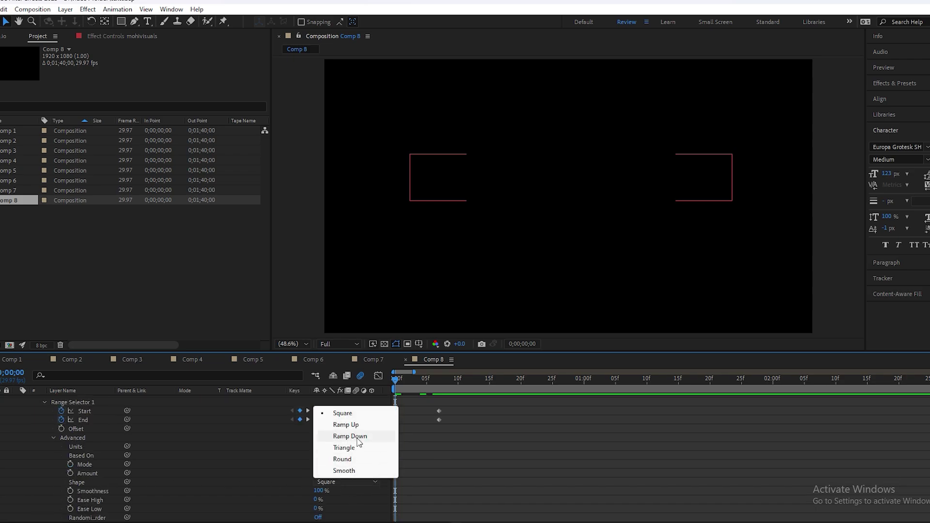
{"action": "left_click", "coordinate": [353, 462]}
{"action": "scroll", "coordinate": [300, 469], "scroll_direction": "down", "scroll_amount": 2}
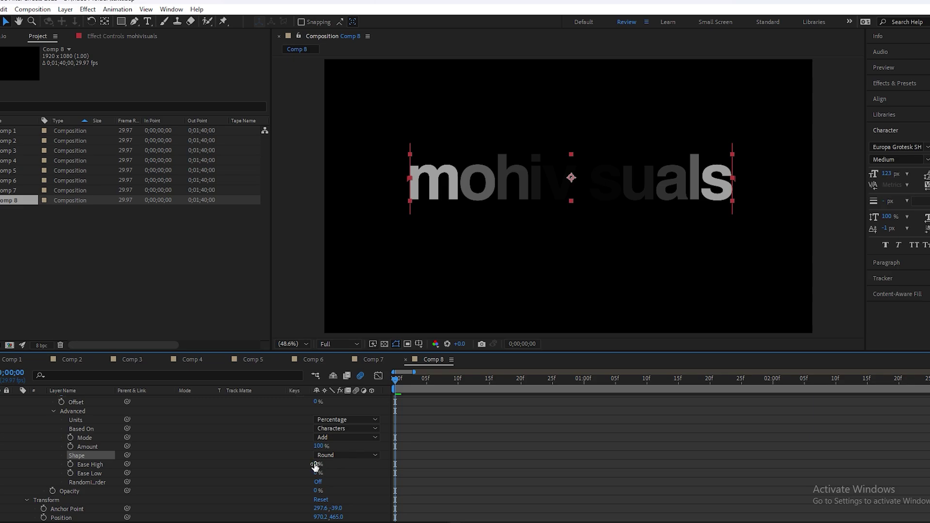
{"action": "left_click", "coordinate": [316, 465]}
{"action": "left_click_drag", "start_coordinate": [318, 464], "coordinate": [414, 474]}
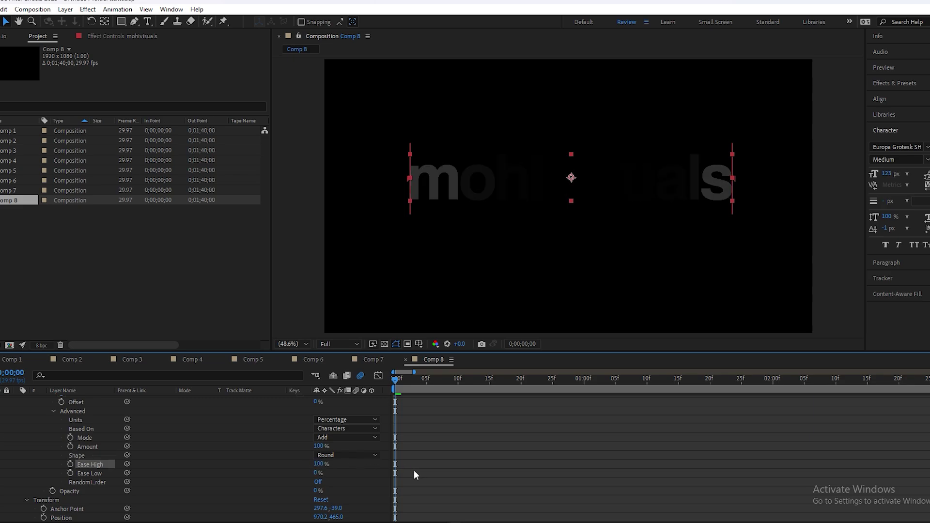
{"action": "left_click_drag", "start_coordinate": [317, 473], "coordinate": [183, 470]}
Move the 50% Start and End keyframes to 0;00;00;05 and preview the reveal.
{"action": "scroll", "coordinate": [474, 424], "scroll_direction": "up", "scroll_amount": 2}
{"action": "left_click_drag", "start_coordinate": [451, 431], "coordinate": [419, 457]}
{"action": "left_click_drag", "start_coordinate": [485, 521], "coordinate": [500, 522]}
{"action": "left_click_drag", "start_coordinate": [481, 436], "coordinate": [456, 436]}
{"action": "key", "text": "F2"}
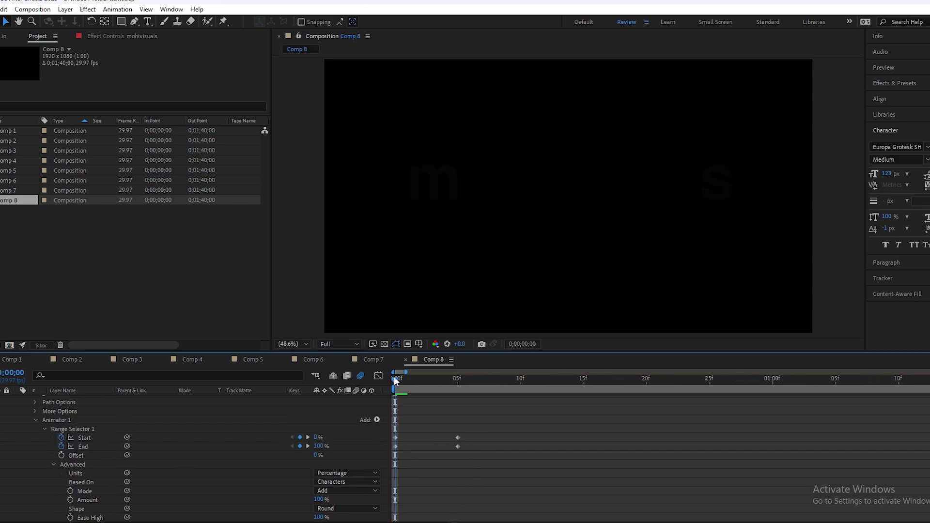
{"action": "left_click", "coordinate": [460, 292]}
{"action": "key", "text": "space"}
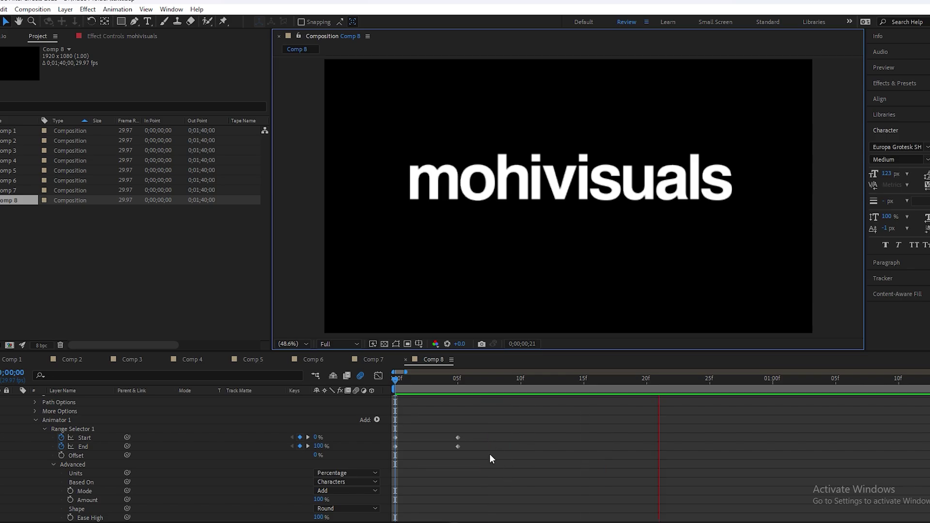
{"action": "key", "text": "space"}
Move the 50% Start and End keyframes out to about frame 13 and preview the reveal.
{"action": "left_click_drag", "start_coordinate": [475, 431], "coordinate": [442, 438]}
{"action": "scroll", "coordinate": [465, 450], "scroll_direction": "up", "scroll_amount": 3}
{"action": "scroll", "coordinate": [455, 448], "scroll_direction": "up", "scroll_amount": 1}
{"action": "scroll", "coordinate": [446, 448], "scroll_direction": "down", "scroll_amount": 6}
{"action": "left_click", "coordinate": [455, 418]}
{"action": "key", "text": "space"}
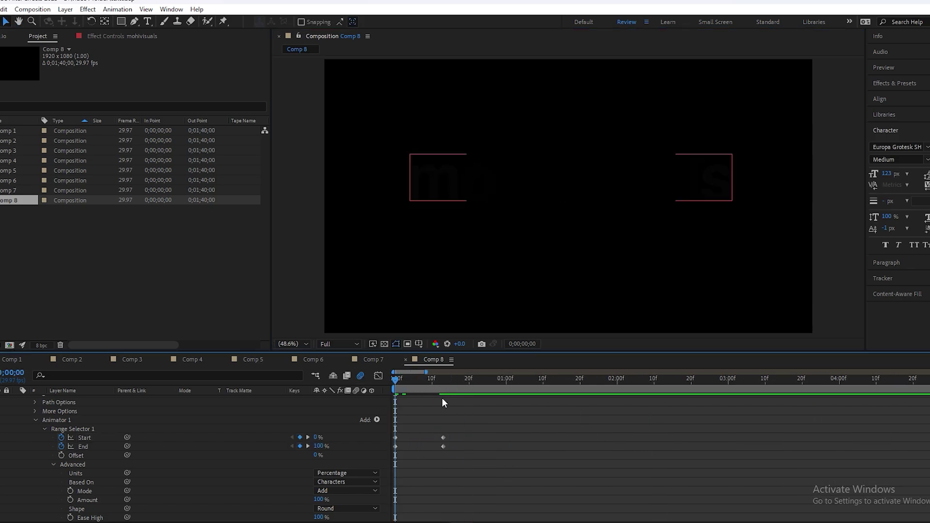
Move the 50% Start and End keyframes to about frame 17 and preview the reveal from the start.
{"action": "left_click_drag", "start_coordinate": [440, 448], "coordinate": [458, 438]}
{"action": "left_click_drag", "start_coordinate": [469, 382], "coordinate": [394, 386]}
{"action": "key", "text": "space"}
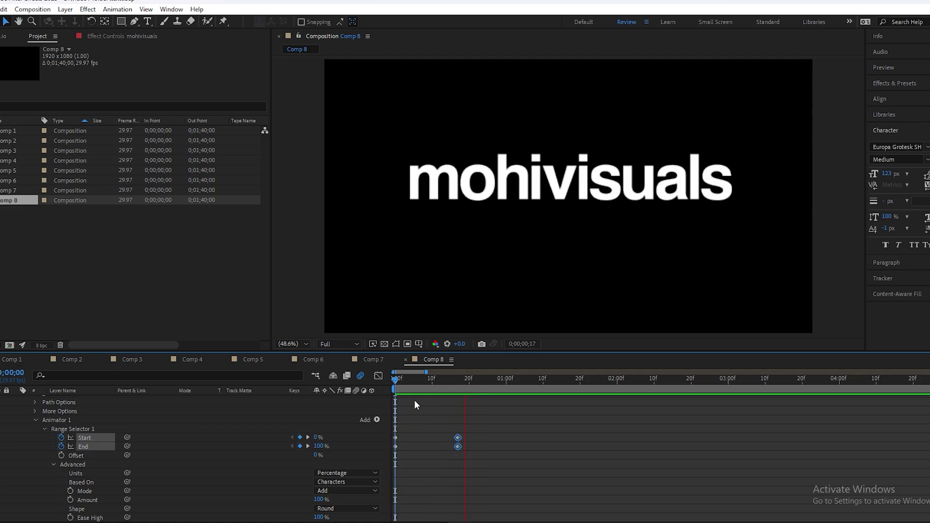
{"action": "left_click_drag", "start_coordinate": [473, 379], "coordinate": [386, 382]}
{"action": "key", "text": "space"}
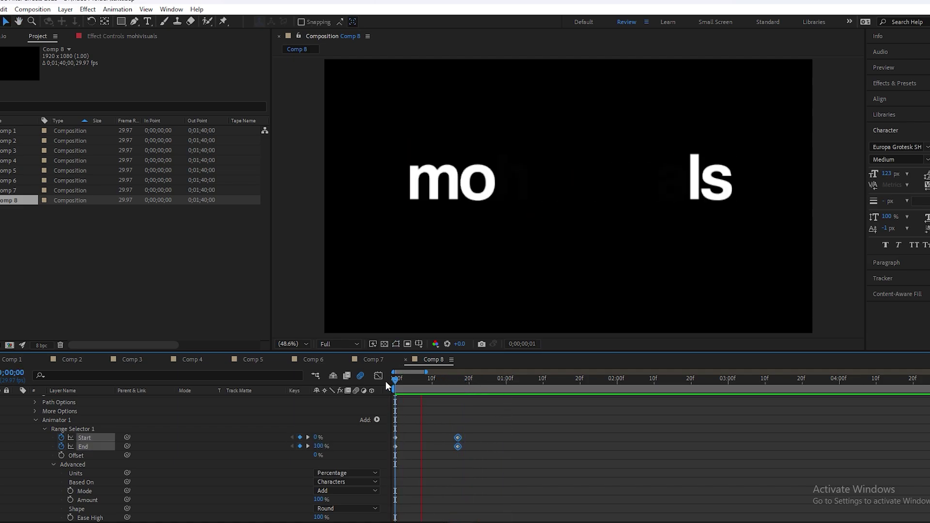
{"action": "key", "text": "space"}
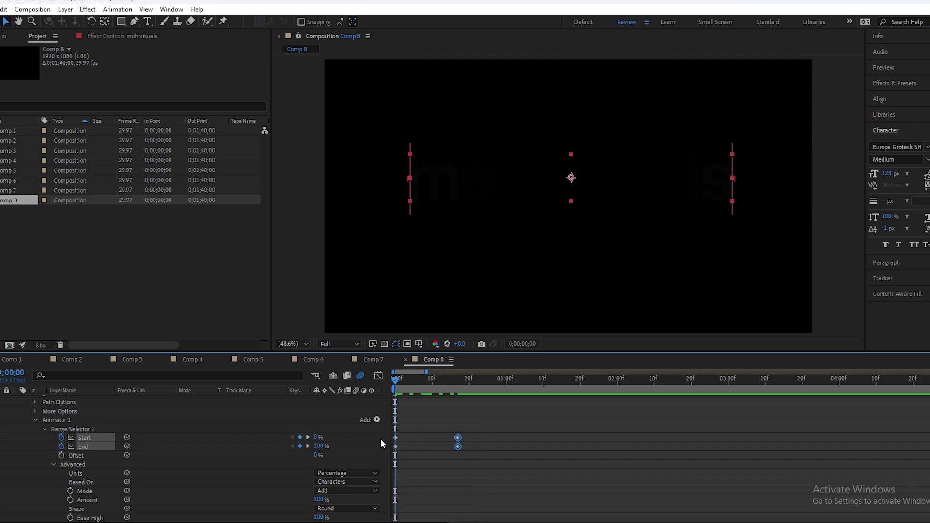
Add a Blur property to Animator 1, set it to 47, 47, and preview the reveal.
{"action": "left_click", "coordinate": [377, 420]}
{"action": "mouse_move", "coordinate": [422, 424]}
{"action": "left_click", "coordinate": [469, 424]}
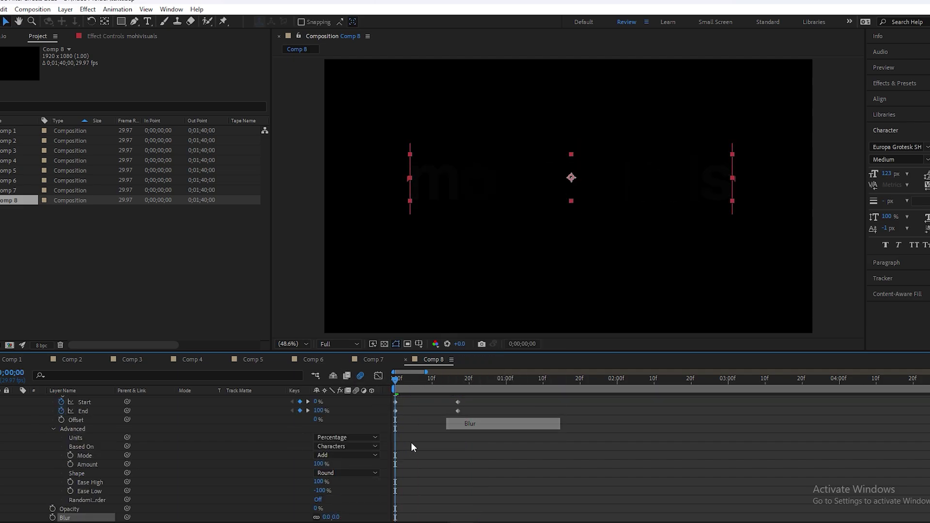
{"action": "left_click_drag", "start_coordinate": [324, 517], "coordinate": [354, 518]}
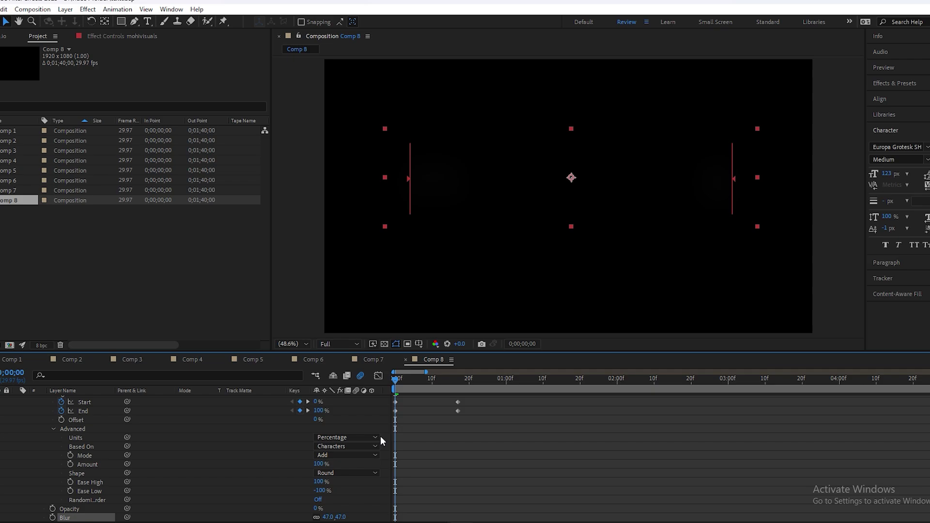
{"action": "key", "text": "space"}
Increase the animator's Blur to 69, 69 and preview the reveal again.
{"action": "key", "text": "space"}
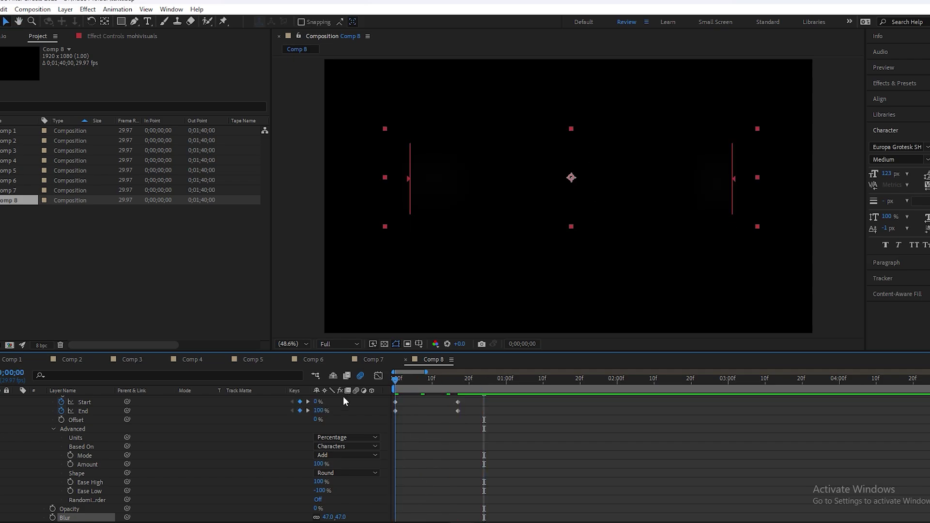
{"action": "left_click_drag", "start_coordinate": [329, 519], "coordinate": [343, 519]}
{"action": "key", "text": "space"}
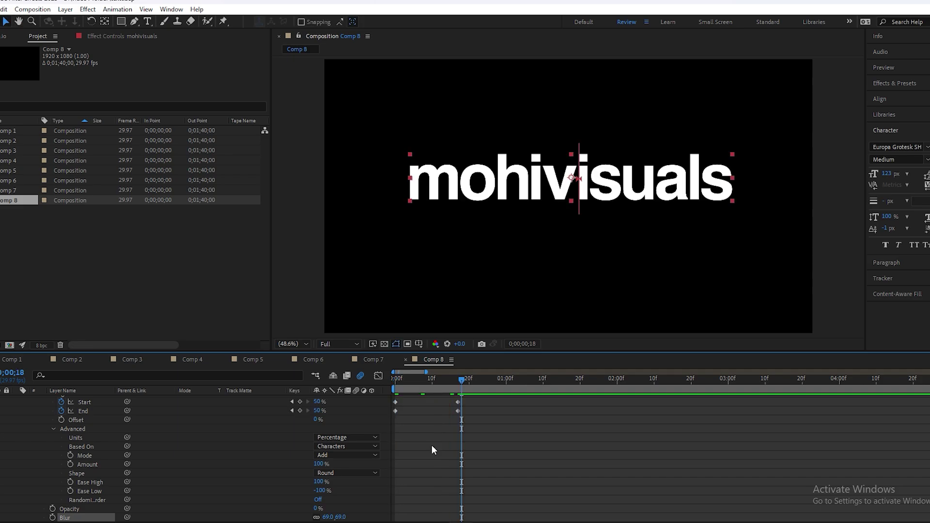
{"action": "key", "text": "space"}
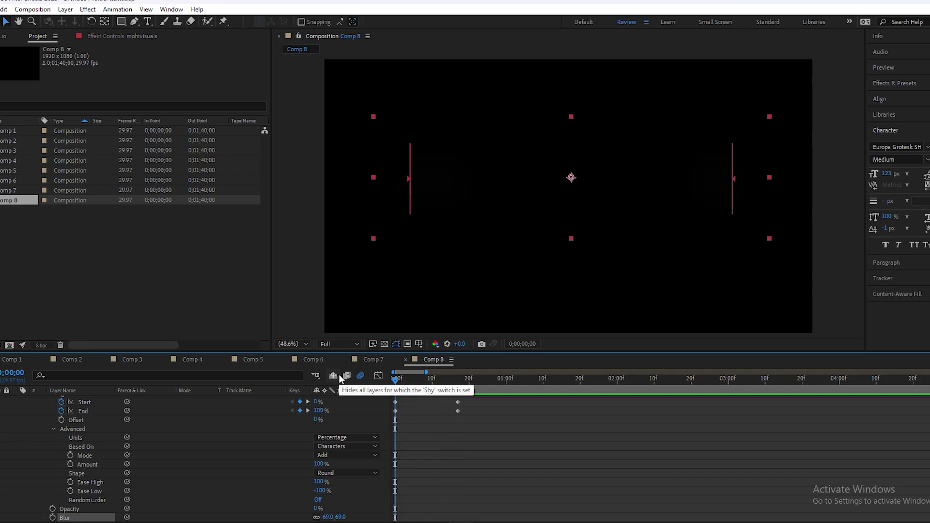
Preview the blurred "mohivisuals" reveal from the start and park the playhead at frame 20.
{"action": "scroll", "coordinate": [443, 449], "scroll_direction": "up", "scroll_amount": 3}
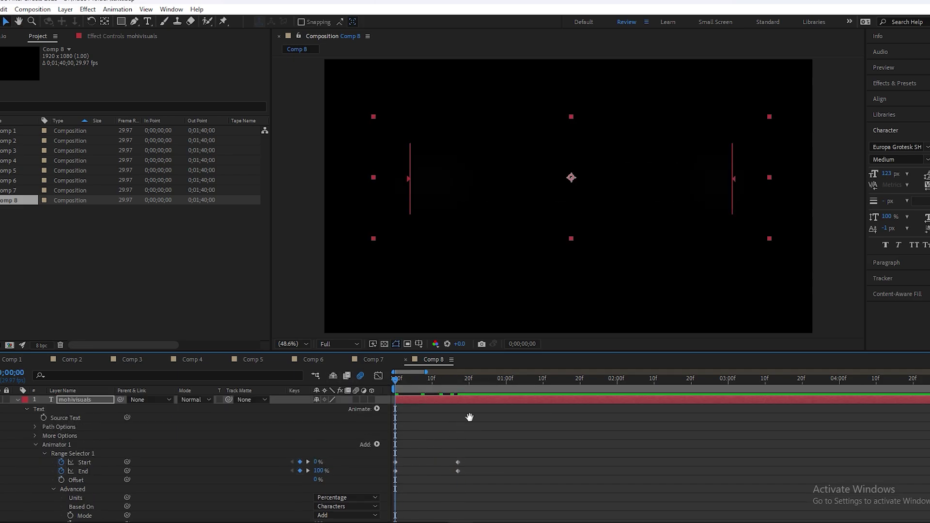
{"action": "key", "text": "space"}
{"action": "left_click", "coordinate": [468, 393]}
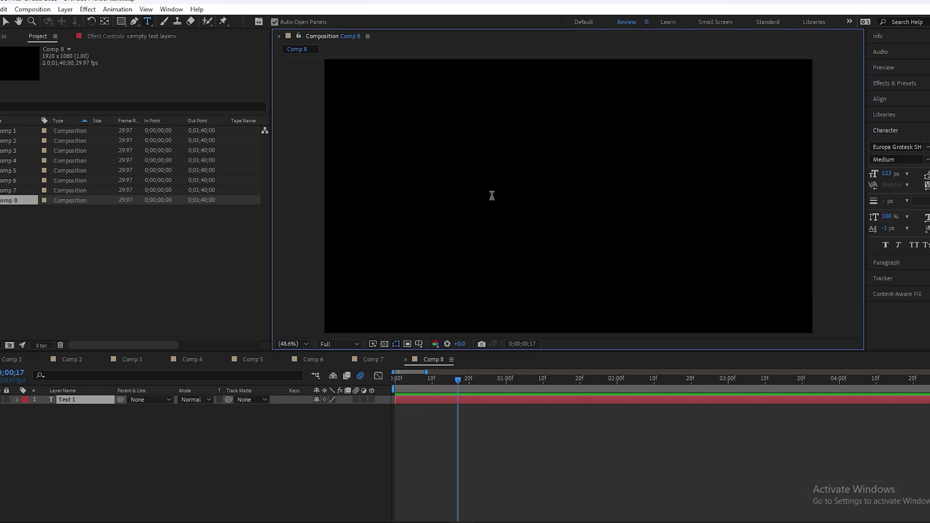
Replace the "mohivisuals" layer with a new text layer reading "i am the best".
{"action": "left_click", "coordinate": [491, 195]}
{"action": "type", "text": "i"}
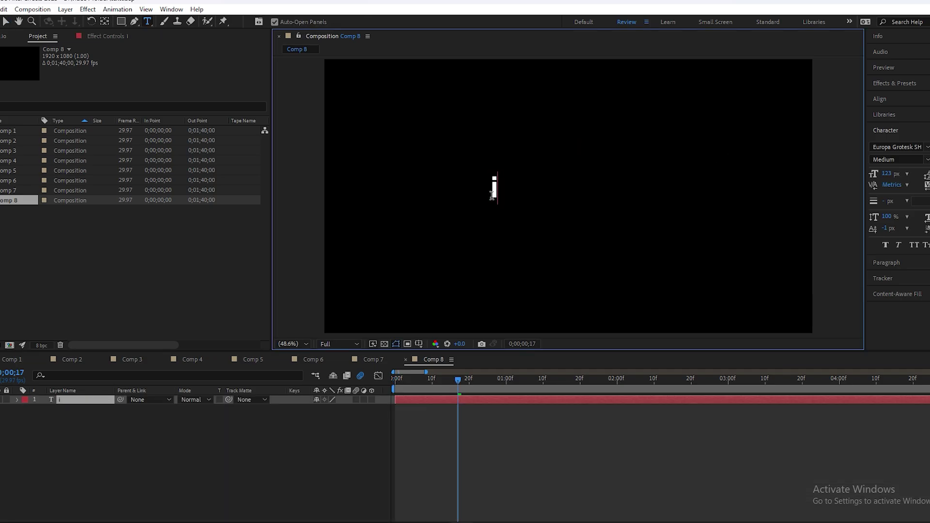
{"action": "type", "text": " am the"}
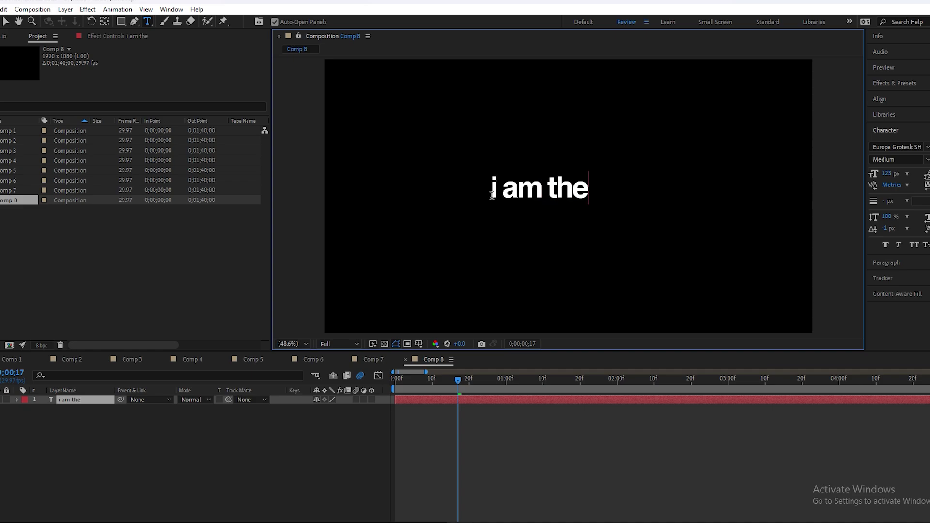
{"action": "type", "text": " best"}
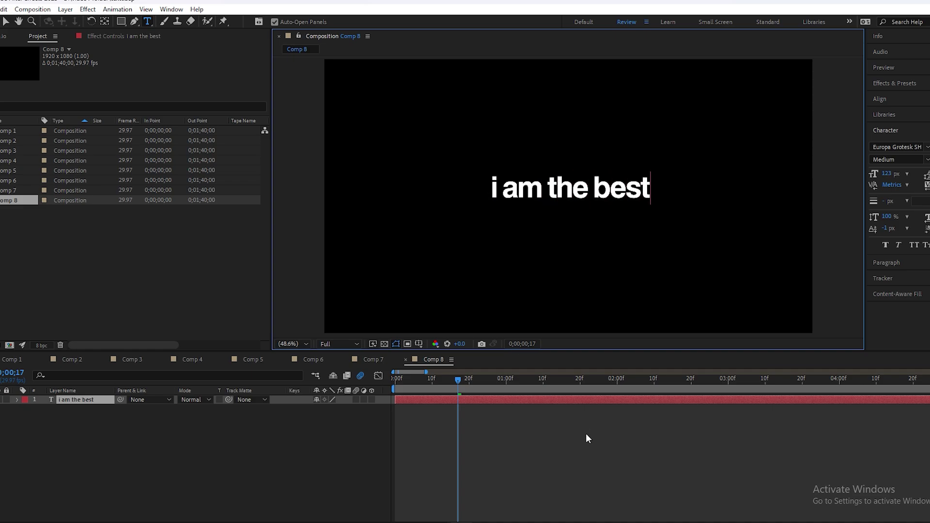
{"action": "left_click", "coordinate": [585, 434]}
{"action": "key", "text": "v"}
Centre the anchor point of the "i am the best" text, scale it to 183%, and centre it horizontally in the composition.
{"action": "left_click", "coordinate": [568, 194]}
{"action": "left_click", "coordinate": [105, 21]}
{"action": "key", "text": "s"}
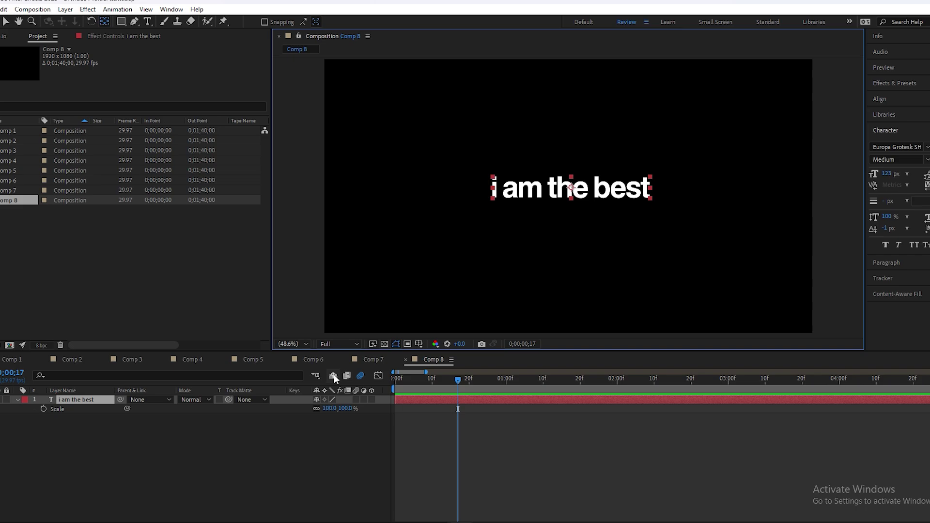
{"action": "left_click_drag", "start_coordinate": [331, 407], "coordinate": [371, 407]}
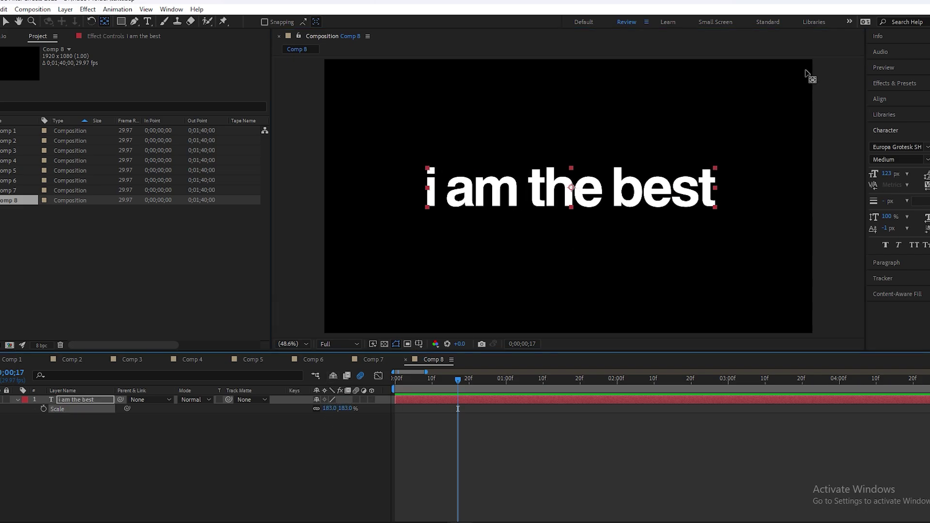
{"action": "left_click", "coordinate": [886, 97]}
{"action": "left_click", "coordinate": [892, 125]}
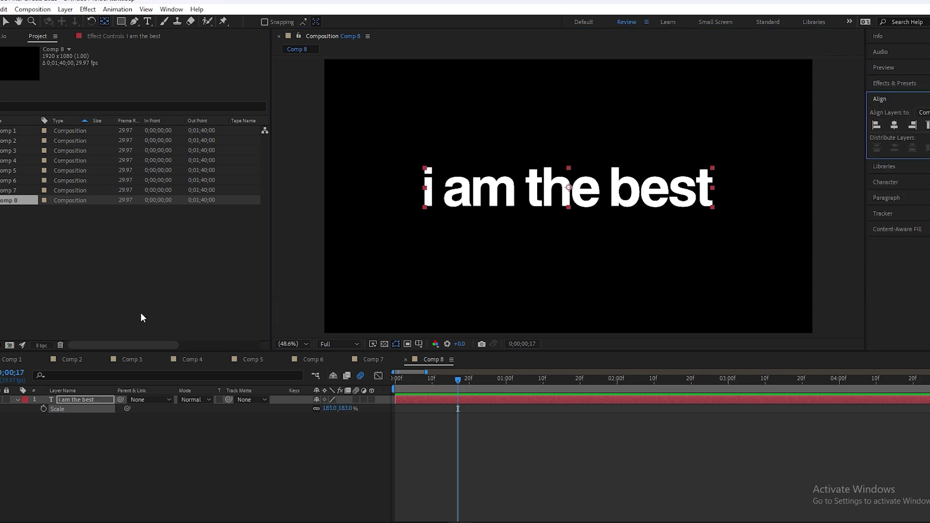
Add an Opacity text animator to the "i am the best" layer and set its Opacity to 0%.
{"action": "left_click", "coordinate": [17, 400]}
{"action": "left_click", "coordinate": [377, 408]}
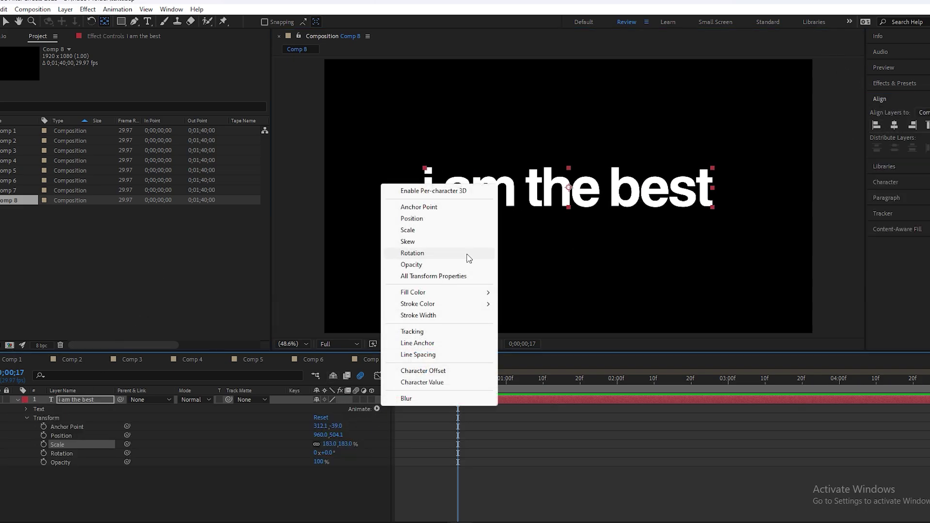
{"action": "left_click", "coordinate": [414, 265]}
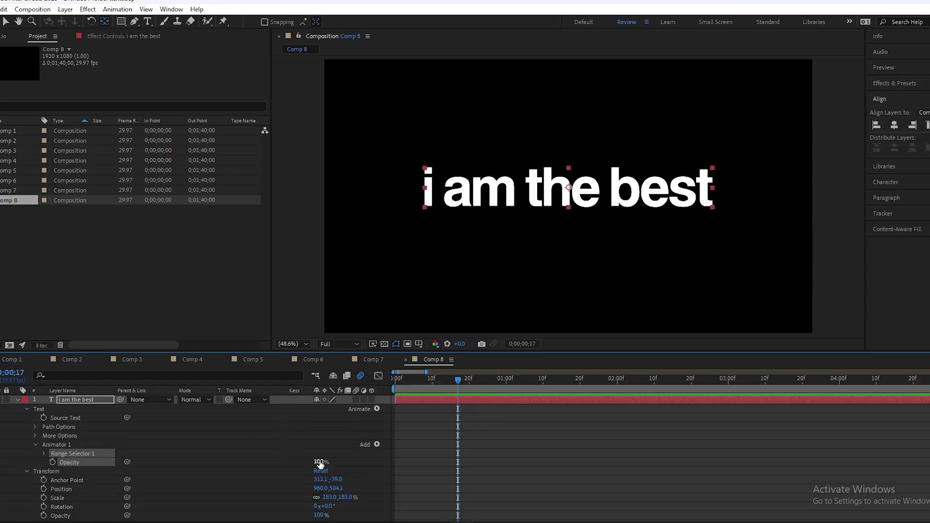
{"action": "left_click_drag", "start_coordinate": [320, 465], "coordinate": [278, 430]}
Keyframe Animator 1's range selector Offset from 0% at frame 0 to 100% at frame 14.
{"action": "left_click", "coordinate": [395, 381]}
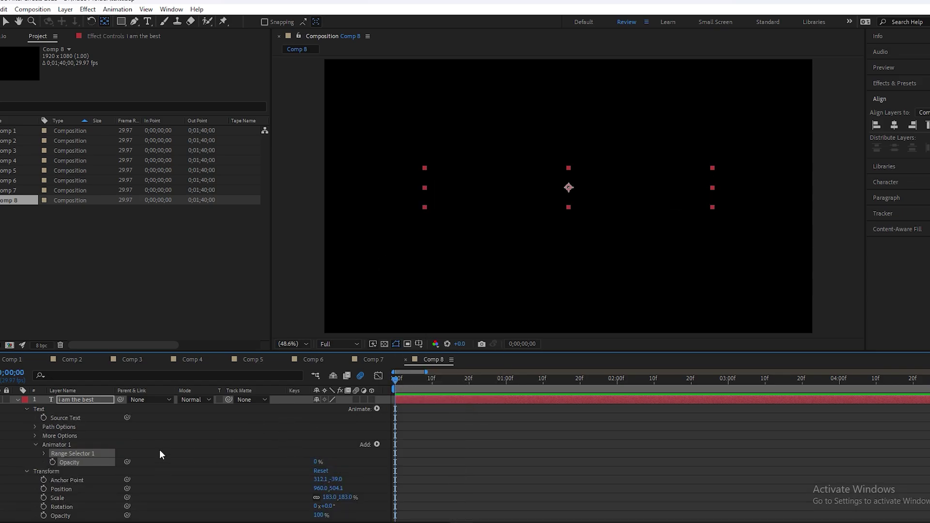
{"action": "left_click", "coordinate": [43, 454]}
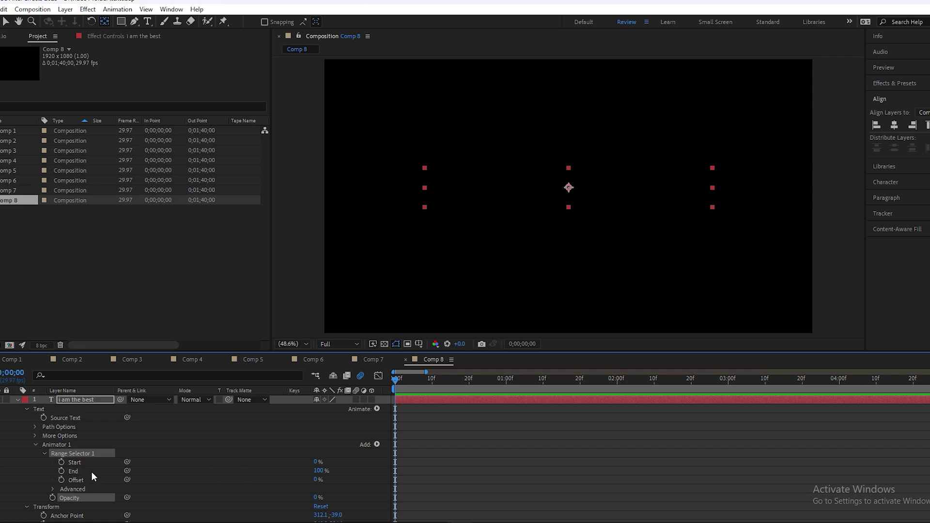
{"action": "left_click", "coordinate": [62, 480]}
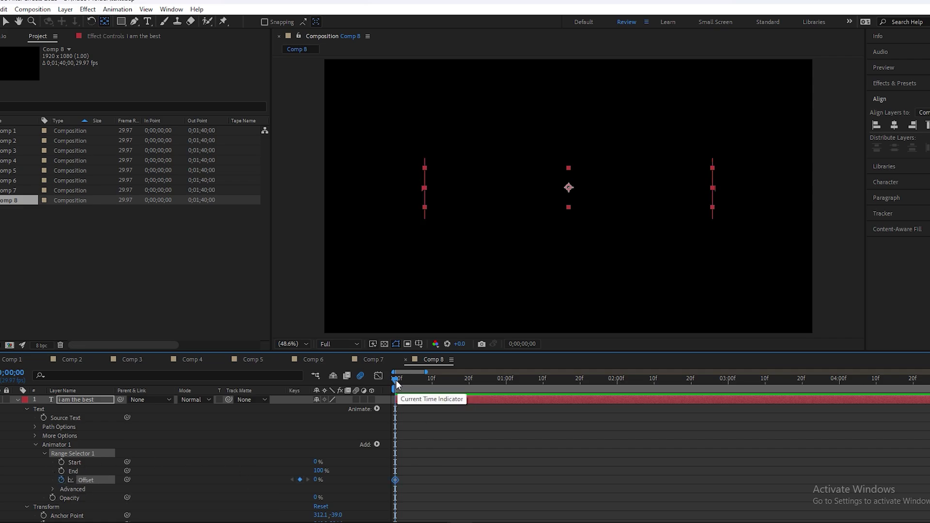
{"action": "left_click_drag", "start_coordinate": [397, 380], "coordinate": [442, 380]}
{"action": "left_click", "coordinate": [317, 482]}
{"action": "type", "text": "100"}
{"action": "key", "text": "Return"}
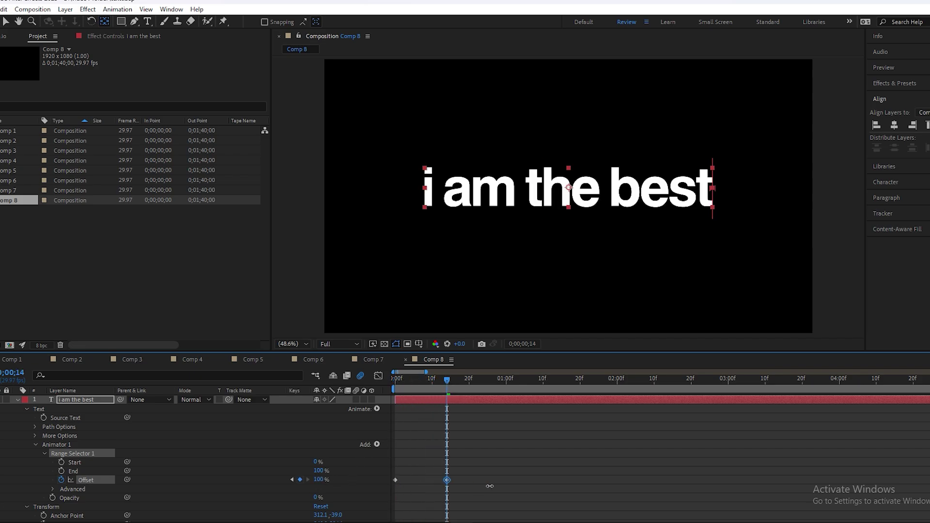
Add a second, separate Opacity animator to the text layer and set its Opacity to 0%.
{"action": "left_click", "coordinate": [429, 415]}
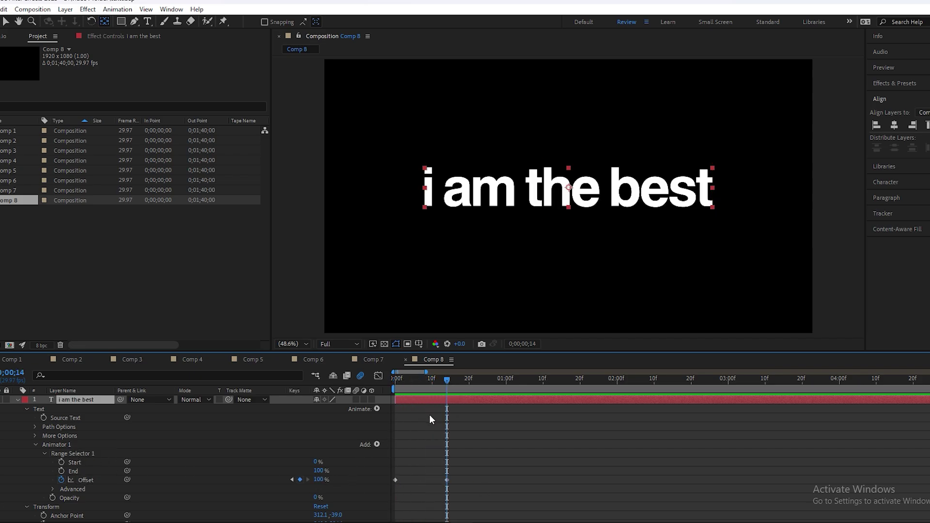
{"action": "left_click", "coordinate": [376, 409]}
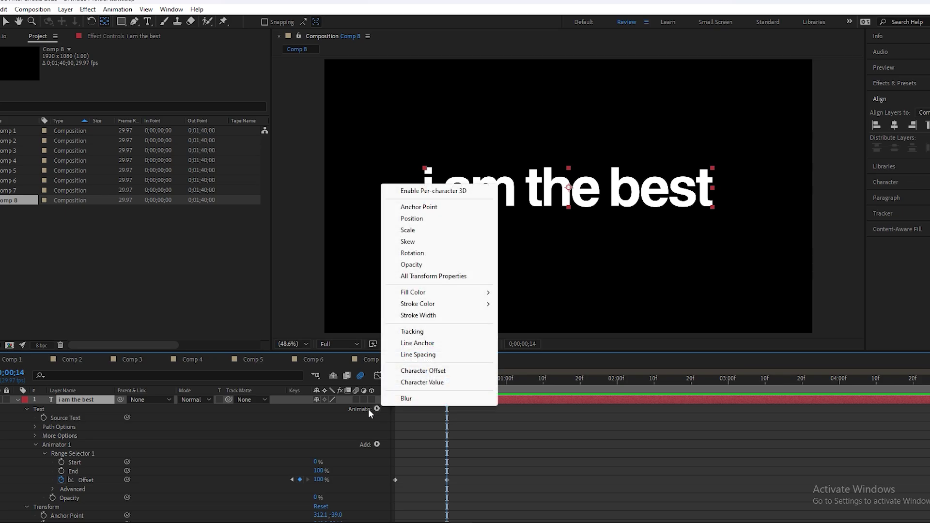
{"action": "left_click", "coordinate": [411, 265]}
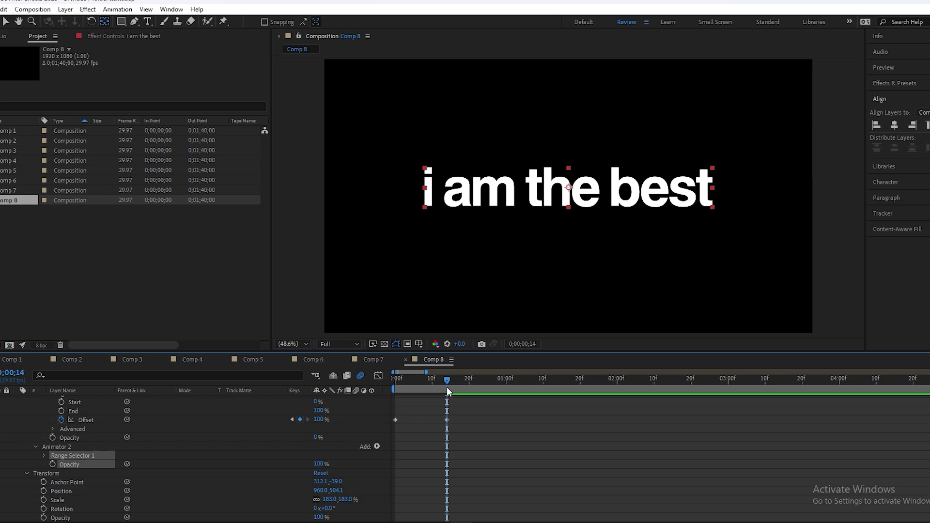
{"action": "left_click_drag", "start_coordinate": [447, 386], "coordinate": [446, 385]}
{"action": "left_click_drag", "start_coordinate": [319, 468], "coordinate": [168, 467]}
Keyframe Animator 2's range selector Offset from -100% at frame 14 to 0% at 0;00;01;01.
{"action": "left_click", "coordinate": [45, 456]}
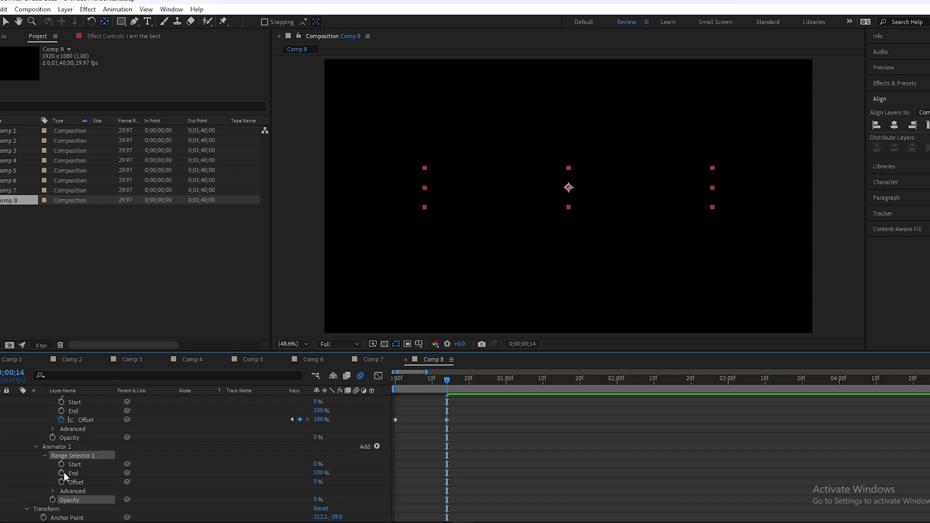
{"action": "left_click", "coordinate": [62, 481]}
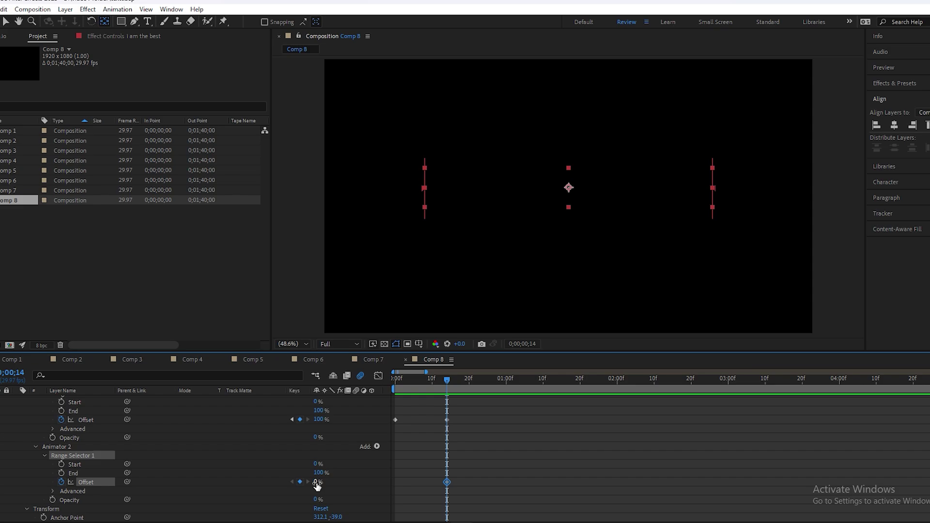
{"action": "left_click_drag", "start_coordinate": [315, 482], "coordinate": [225, 485]}
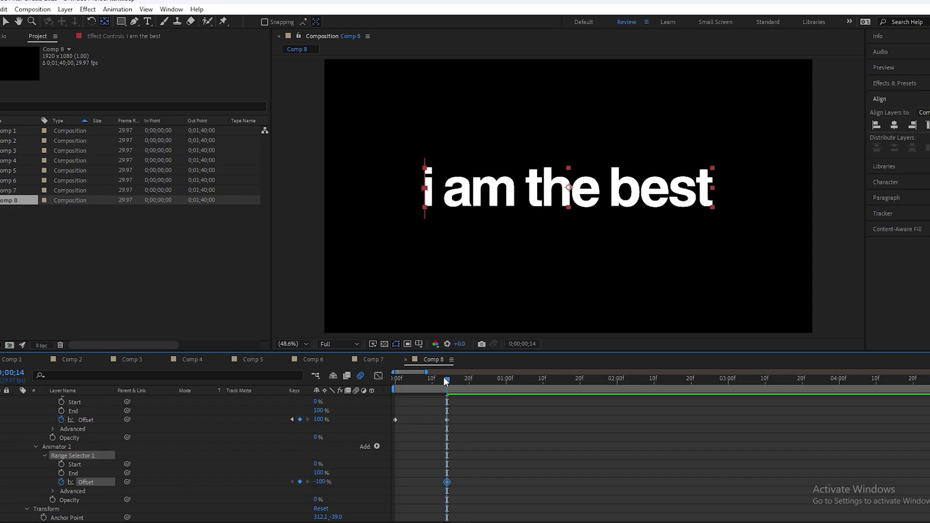
{"action": "left_click_drag", "start_coordinate": [444, 377], "coordinate": [509, 383]}
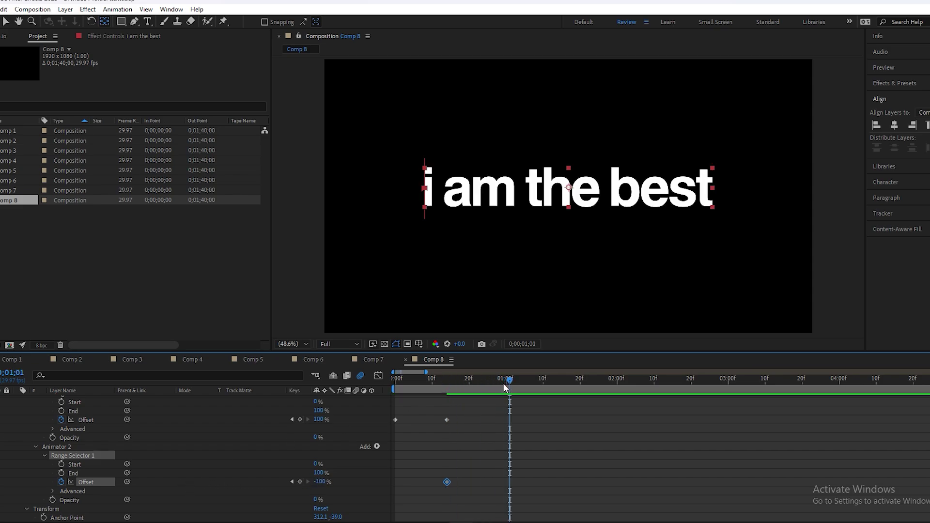
{"action": "mouse_move", "coordinate": [321, 485]}
{"action": "left_mouse_down"}
{"action": "mouse_move", "coordinate": [349, 485]}
{"action": "mouse_move", "coordinate": [317, 488]}
{"action": "left_mouse_up"}
{"action": "left_click", "coordinate": [317, 482]}
{"action": "type", "text": "0"}
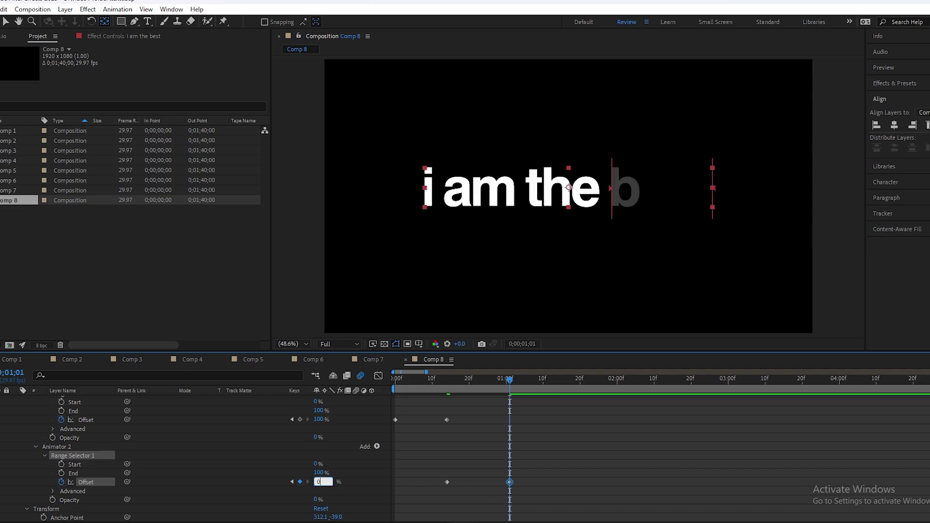
{"action": "key", "text": "Return"}
Preview the text's reveal and disappearance from the start to just past one second.
{"action": "left_click_drag", "start_coordinate": [507, 380], "coordinate": [400, 380]}
{"action": "left_click", "coordinate": [401, 379]}
{"action": "key", "text": "space"}
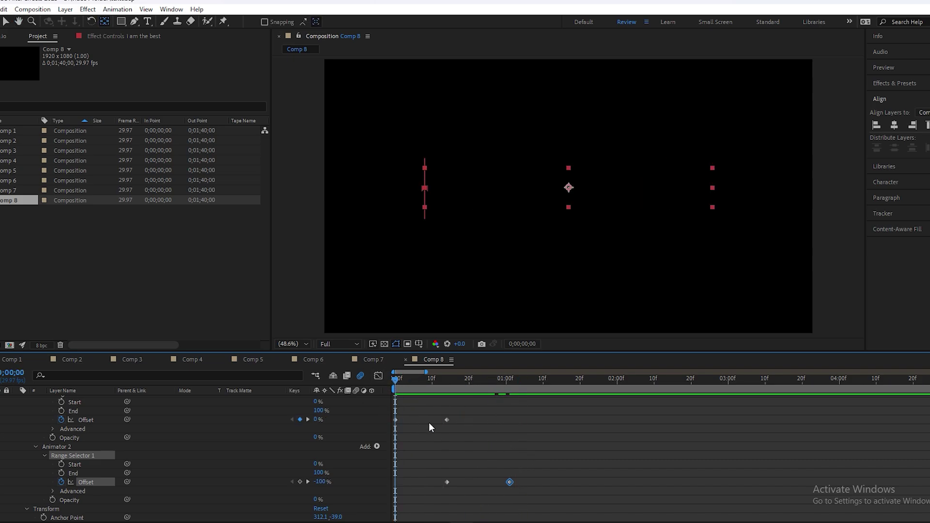
{"action": "key", "text": "space"}
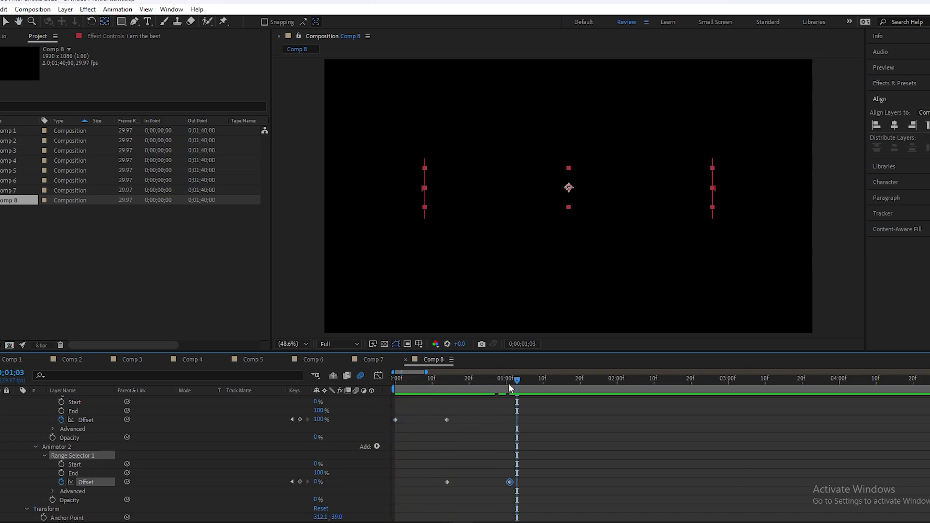
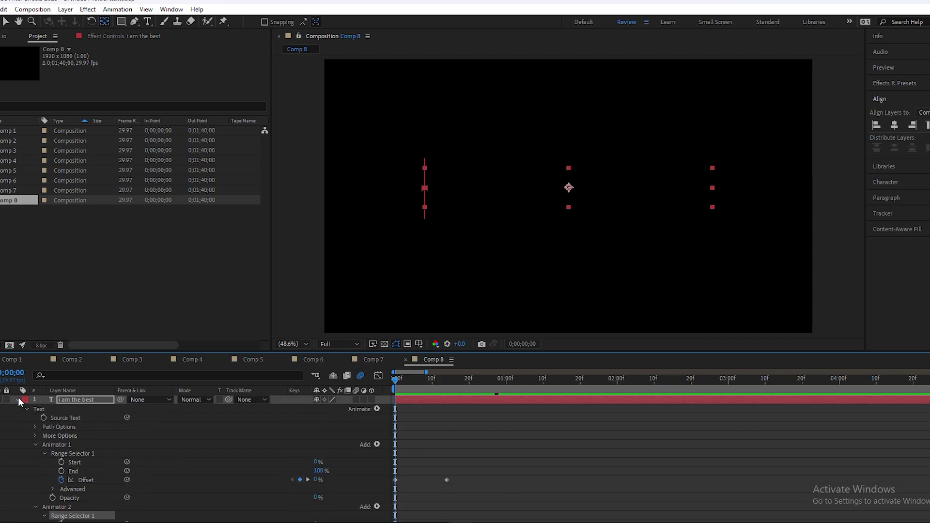
Duplicate the "i am the best" layer and turn the copy into outline-only text with a 0.7 px stroke.
{"action": "left_click", "coordinate": [77, 400]}
{"action": "key", "text": "ctrl+d"}
{"action": "mouse_move", "coordinate": [436, 381]}
{"action": "left_mouse_down"}
{"action": "mouse_move", "coordinate": [472, 387]}
{"action": "mouse_move", "coordinate": [449, 387]}
{"action": "left_mouse_up"}
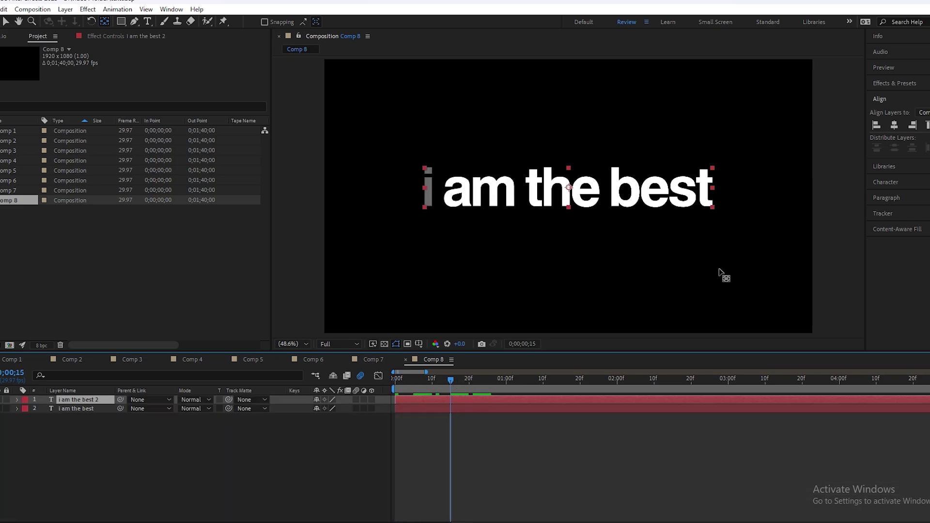
{"action": "left_click", "coordinate": [892, 181]}
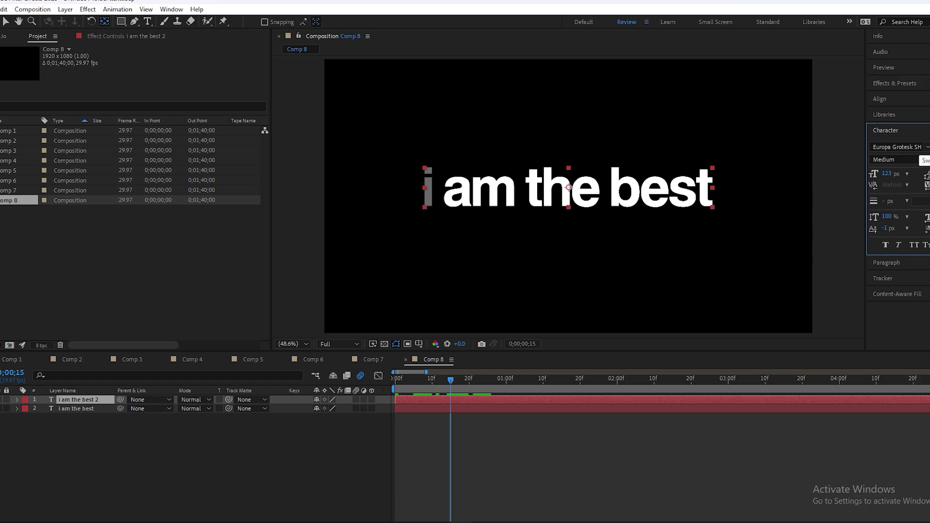
{"action": "left_click", "coordinate": [929, 150]}
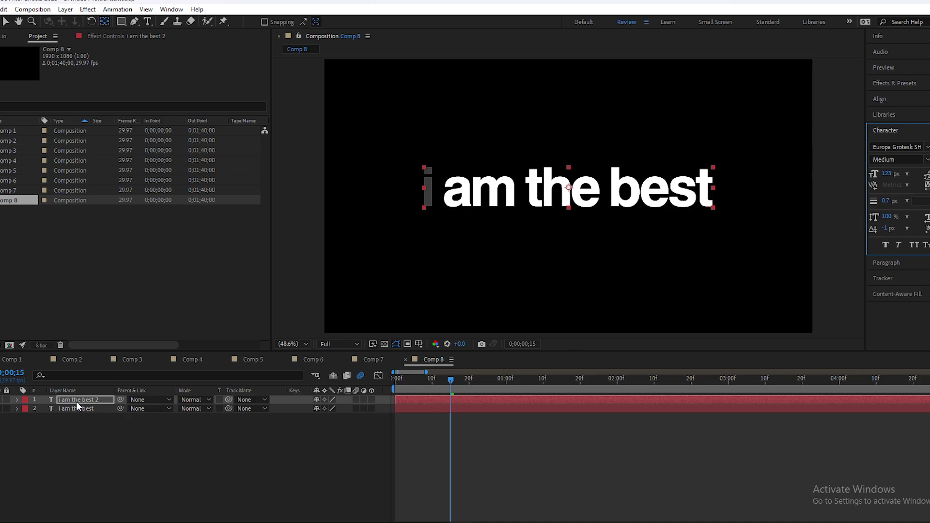
{"action": "left_click", "coordinate": [37, 409]}
{"action": "left_click", "coordinate": [38, 421]}
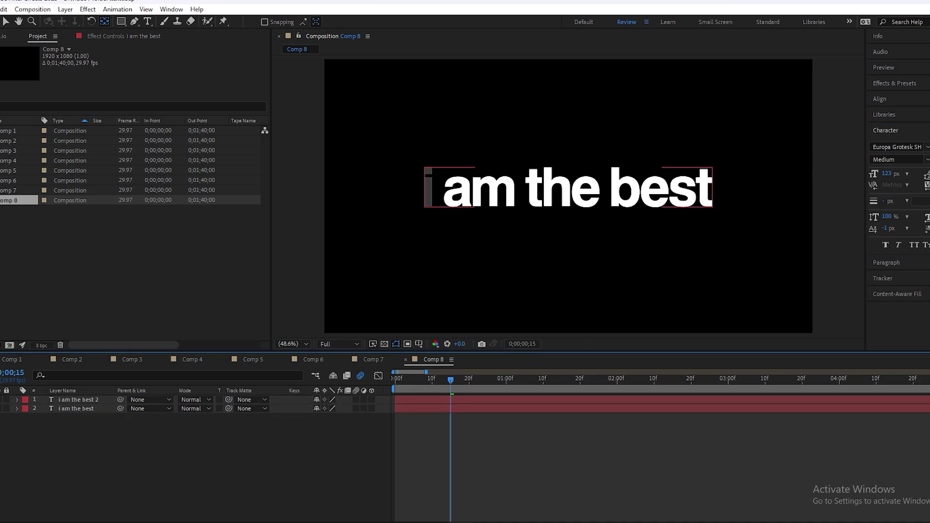
{"action": "left_click", "coordinate": [86, 400]}
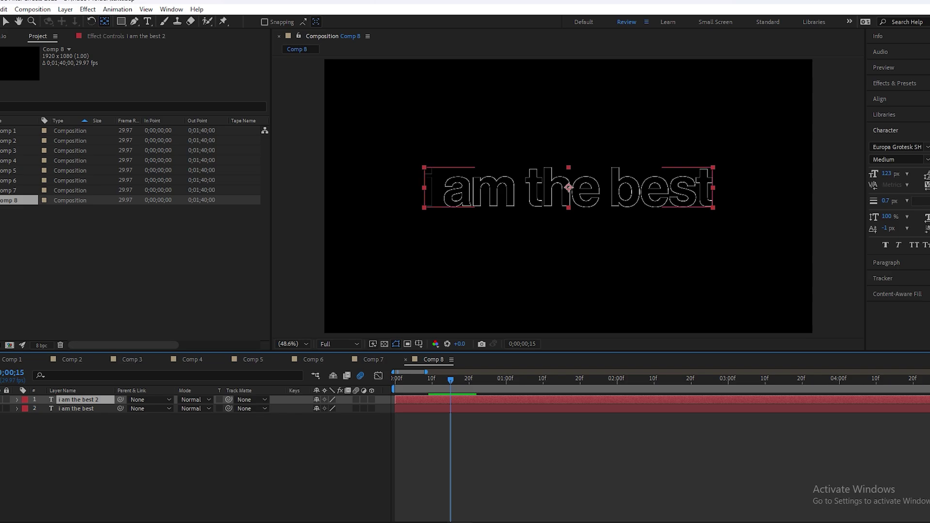
Place the outlined copy below the filled text layer and shift its start to about frame 8.
{"action": "left_click", "coordinate": [78, 409]}
{"action": "left_click_drag", "start_coordinate": [76, 408], "coordinate": [76, 400]}
{"action": "left_click", "coordinate": [78, 408]}
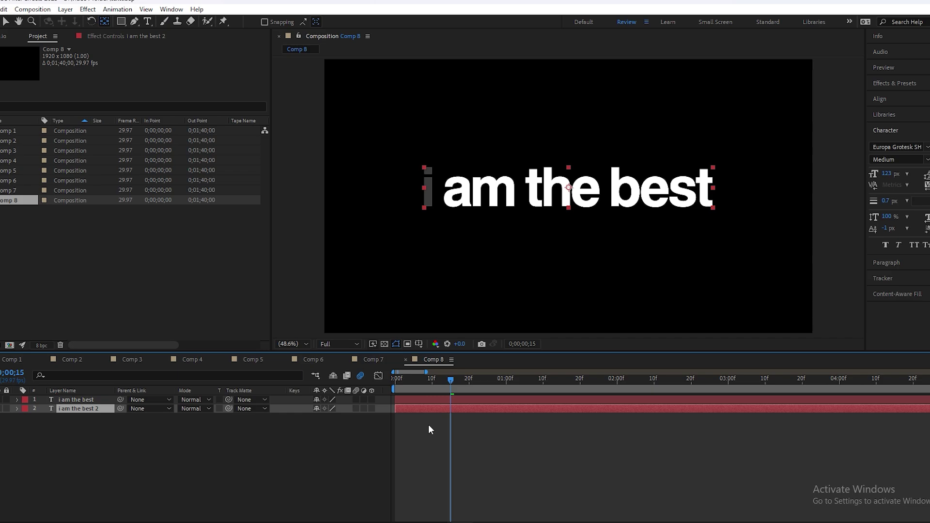
{"action": "key", "text": "v"}
{"action": "left_click_drag", "start_coordinate": [406, 409], "coordinate": [394, 382]}
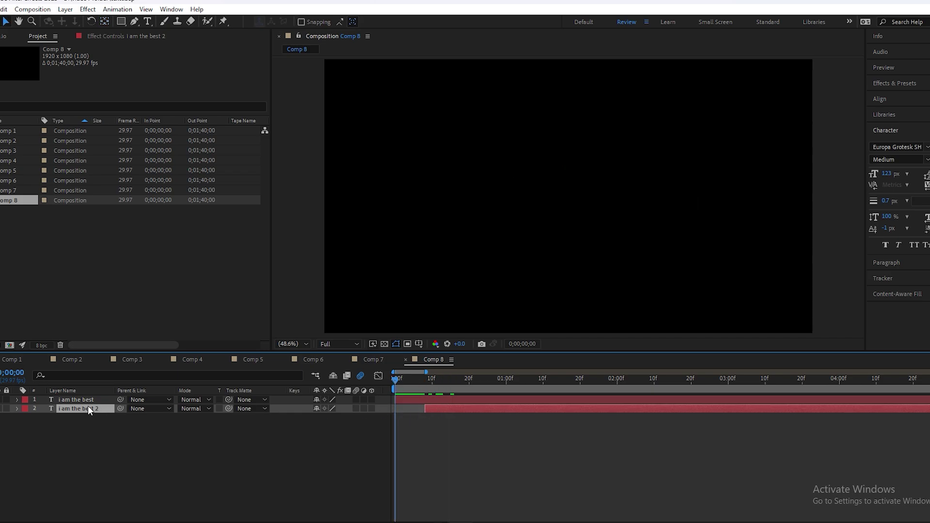
Stack the outlined copy above the filled text, starting at frame 0, delay the filled layer about 6 frames, and preview.
{"action": "left_click_drag", "start_coordinate": [88, 407], "coordinate": [351, 398]}
{"action": "left_click_drag", "start_coordinate": [443, 380], "coordinate": [382, 393]}
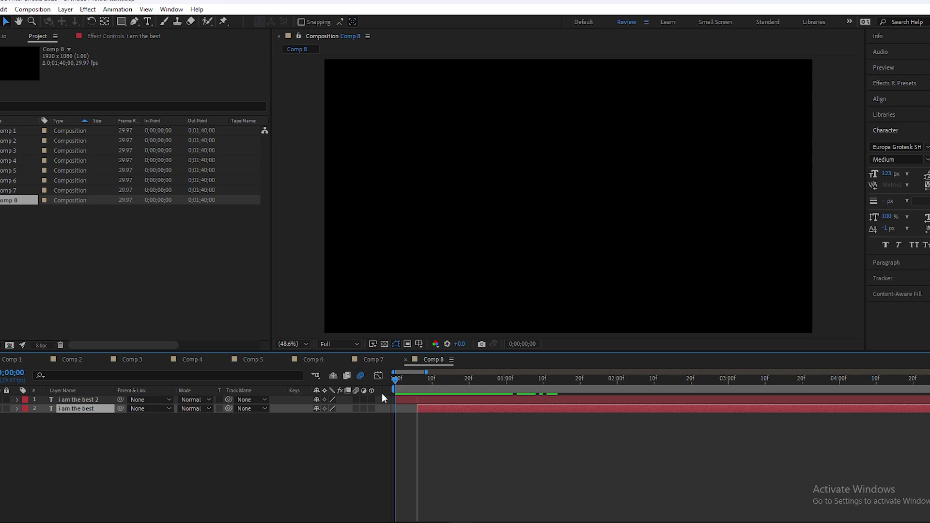
{"action": "left_click", "coordinate": [460, 292]}
{"action": "key", "text": "space"}
{"action": "key", "text": "space"}
{"action": "left_click_drag", "start_coordinate": [533, 384], "coordinate": [337, 384]}
Enable motion blur on the outlined and filled text layers and preview the animation.
{"action": "left_click", "coordinate": [92, 407]}
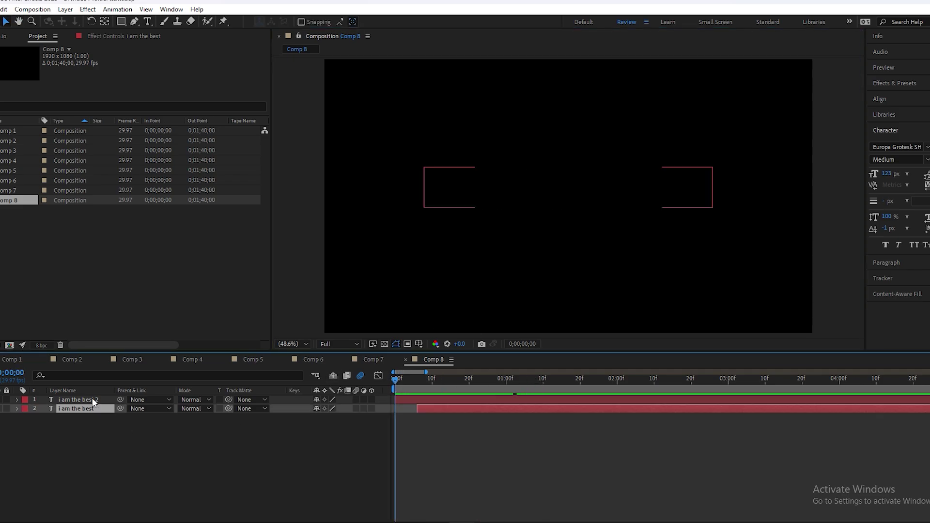
{"action": "left_click", "coordinate": [92, 398], "text": "shift"}
{"action": "left_click", "coordinate": [356, 400]}
{"action": "left_click", "coordinate": [476, 328]}
{"action": "key", "text": "space"}
{"action": "left_click_drag", "start_coordinate": [543, 379], "coordinate": [396, 378]}
{"action": "key", "text": "space"}
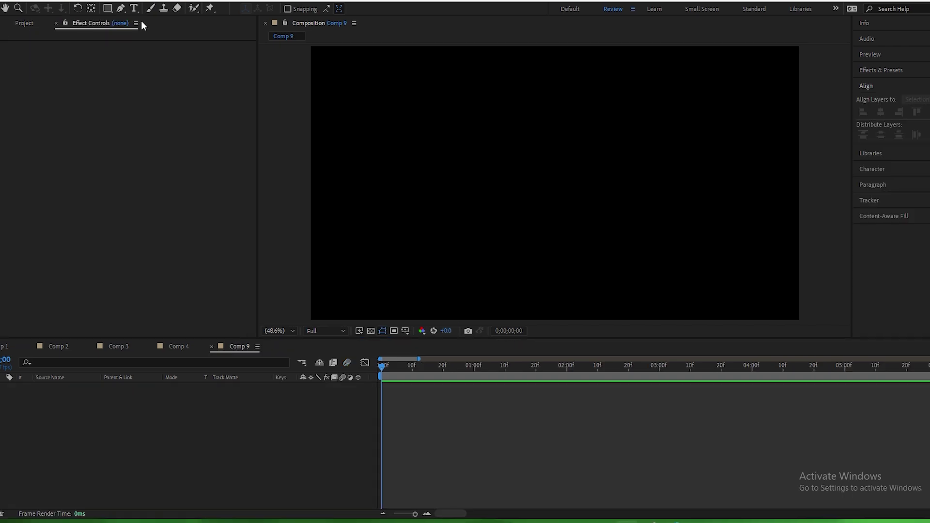
Create a text layer reading "cutout" near the middle of Comp 9.
{"action": "left_click", "coordinate": [134, 8]}
{"action": "left_click", "coordinate": [503, 192]}
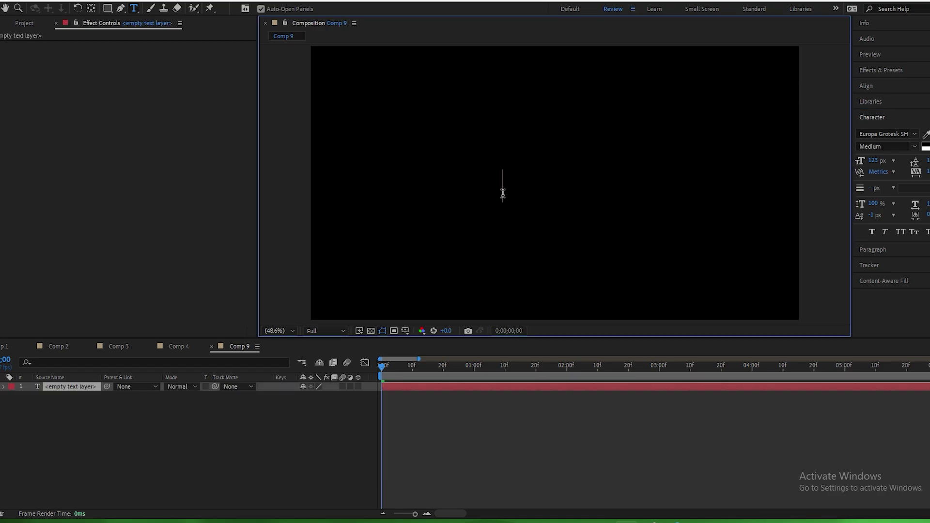
{"action": "type", "text": "cutout"}
{"action": "left_click", "coordinate": [536, 490]}
{"action": "key", "text": "v"}
{"action": "left_click", "coordinate": [528, 183]}
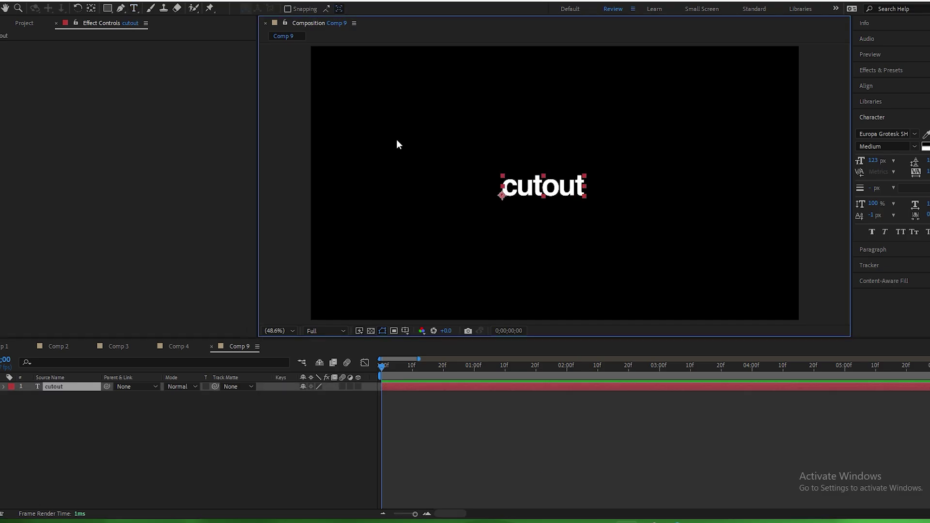
Centre the "cutout" text's anchor point, scale the layer to 299%, and reposition it near the middle of the frame.
{"action": "double_click", "coordinate": [92, 8], "text": "ctrl"}
{"action": "key", "text": "s"}
{"action": "left_click_drag", "start_coordinate": [318, 396], "coordinate": [381, 386]}
{"action": "key", "text": "v"}
{"action": "left_click_drag", "start_coordinate": [594, 196], "coordinate": [590, 184]}
{"action": "left_click_drag", "start_coordinate": [318, 396], "coordinate": [354, 396]}
{"action": "left_click", "coordinate": [325, 416]}
Draw a closed six-point Pen mask around the upper part of the "cutout" text, slicing it nearly horizontally through the letters.
{"action": "left_click", "coordinate": [78, 386]}
{"action": "left_click", "coordinate": [121, 8]}
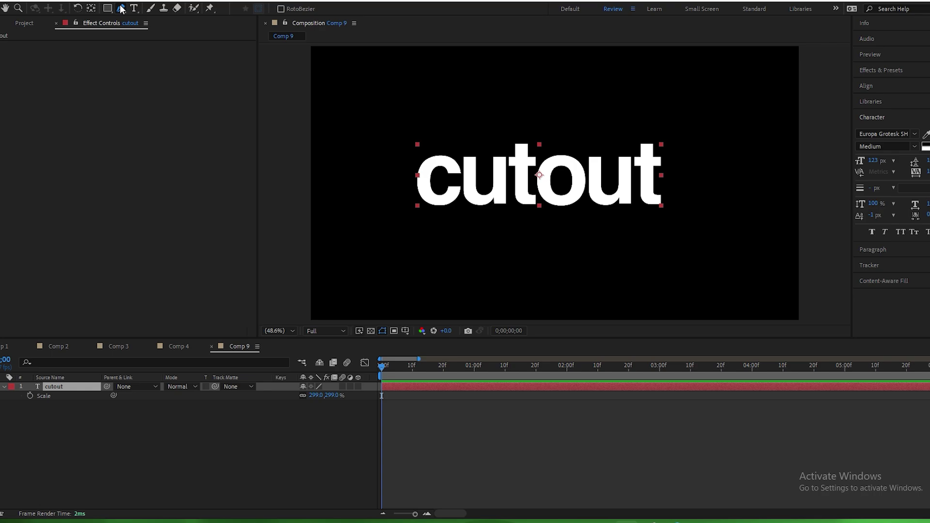
{"action": "left_click", "coordinate": [387, 162]}
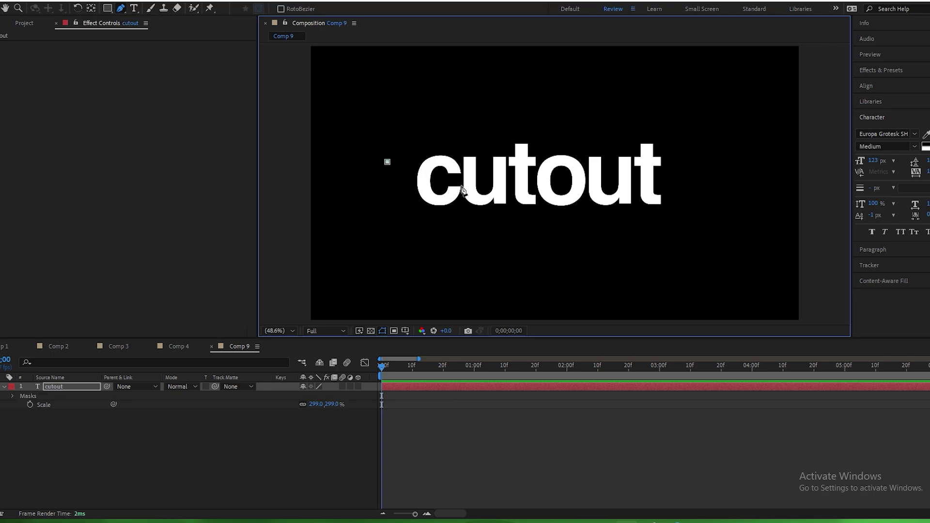
{"action": "left_click", "coordinate": [684, 182]}
{"action": "key", "text": "ctrl+z"}
{"action": "left_click", "coordinate": [409, 186]}
{"action": "left_click", "coordinate": [674, 178]}
{"action": "left_click", "coordinate": [706, 154]}
{"action": "left_click", "coordinate": [691, 130]}
{"action": "left_click", "coordinate": [535, 122]}
{"action": "left_click", "coordinate": [387, 162]}
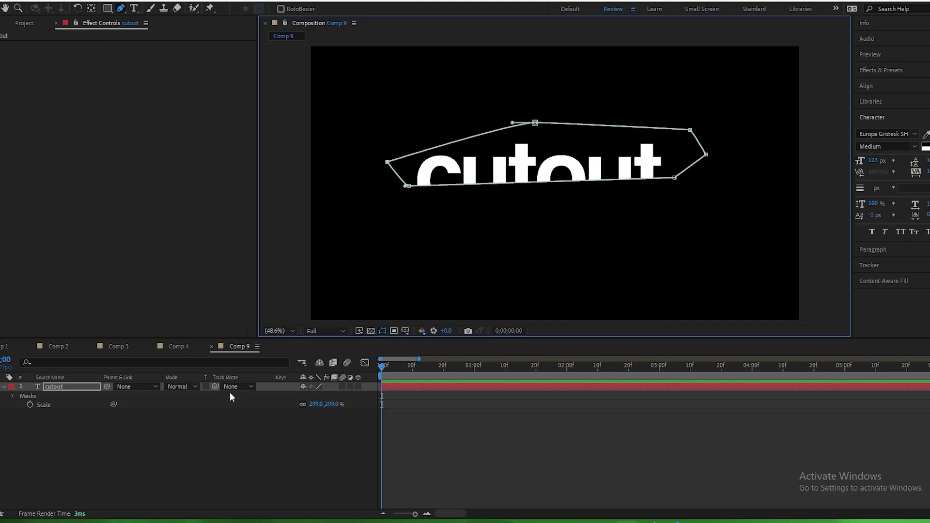
Duplicate the masked "cutout" layer and invert the copy's Mask 1 so it holds the lower part.
{"action": "left_click", "coordinate": [76, 387]}
{"action": "key", "text": "ctrl+d"}
{"action": "key", "text": "m"}
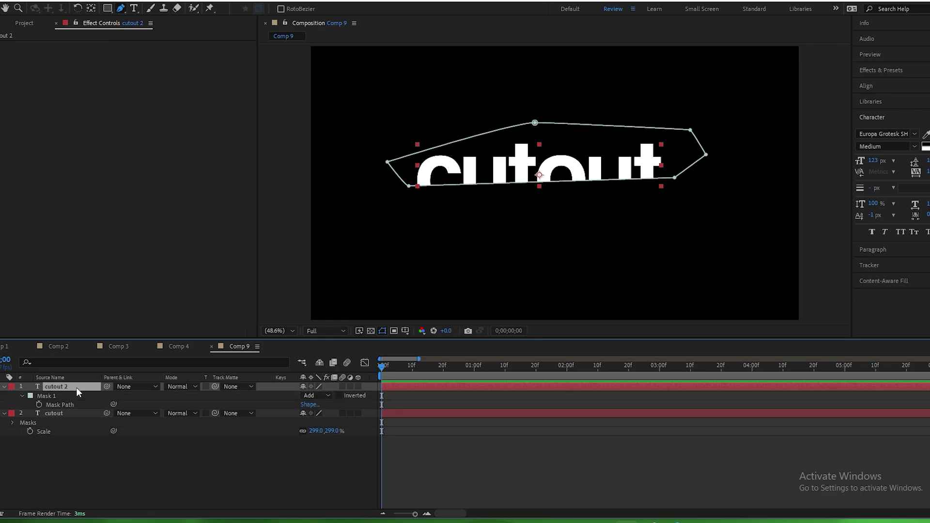
{"action": "left_click", "coordinate": [339, 396]}
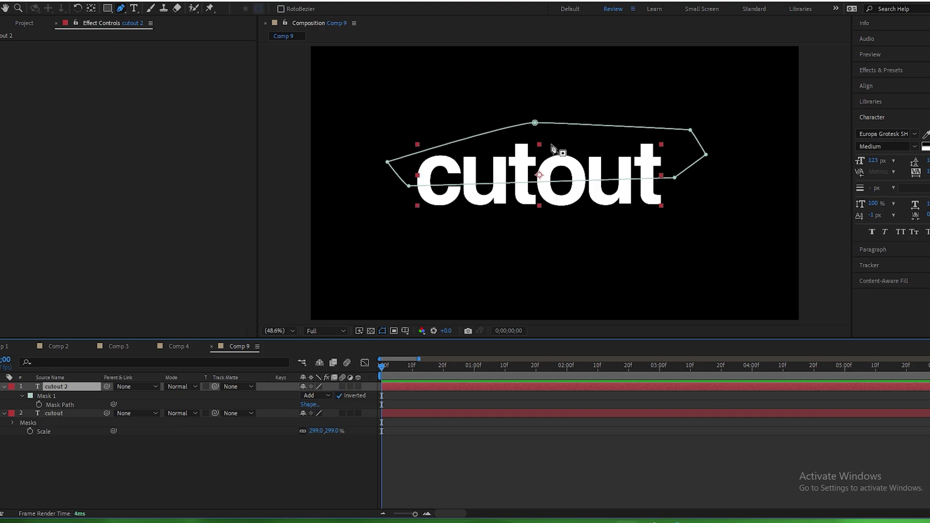
{"action": "left_click", "coordinate": [492, 483]}
Move the "cutout 2" layer below the "cutout" layer and collapse both layers' properties.
{"action": "left_click", "coordinate": [63, 395]}
{"action": "left_click", "coordinate": [17, 387]}
{"action": "left_click", "coordinate": [5, 388]}
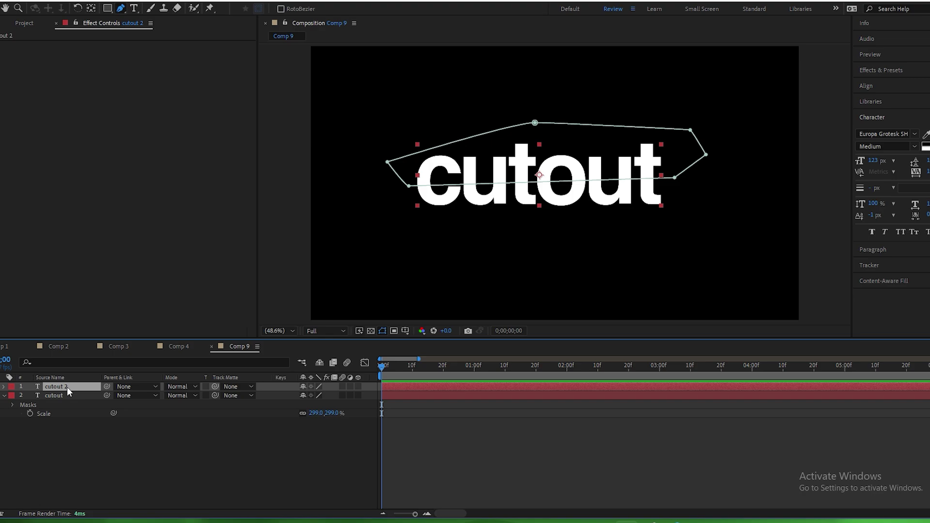
{"action": "left_click_drag", "start_coordinate": [67, 388], "coordinate": [64, 397]}
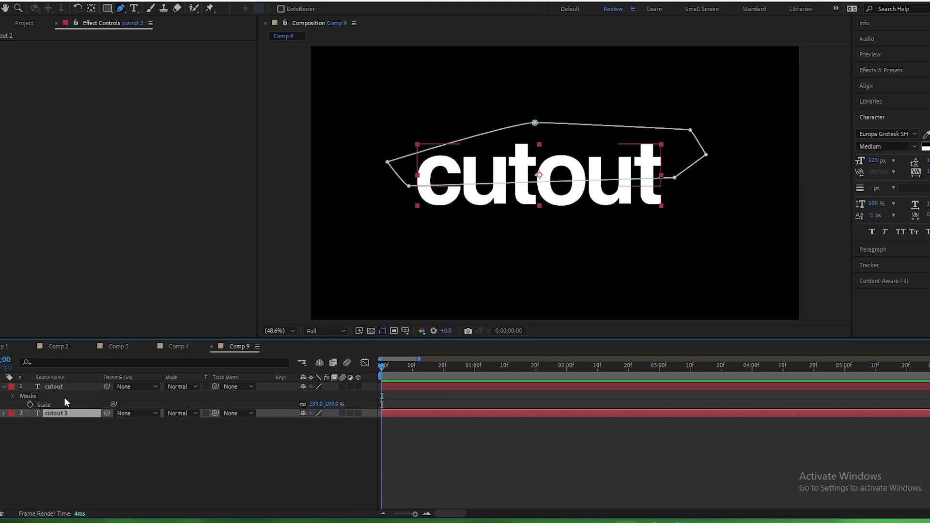
{"action": "left_click", "coordinate": [4, 388]}
Set Position keyframes on both the "cutout" and "cutout 2" layers at frame 0.
{"action": "left_click", "coordinate": [88, 411]}
{"action": "left_click", "coordinate": [67, 387]}
{"action": "left_click", "coordinate": [69, 395], "text": "shift"}
{"action": "key", "text": "p"}
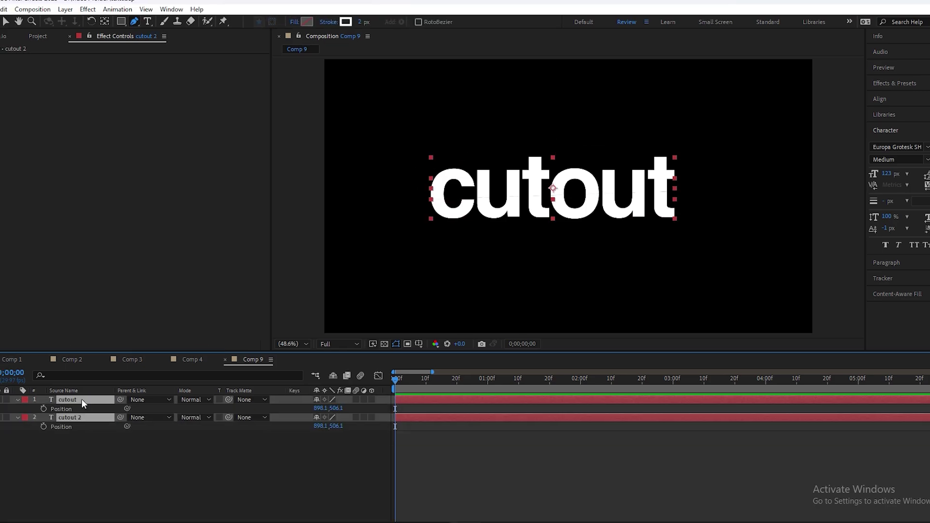
{"action": "left_click", "coordinate": [41, 407]}
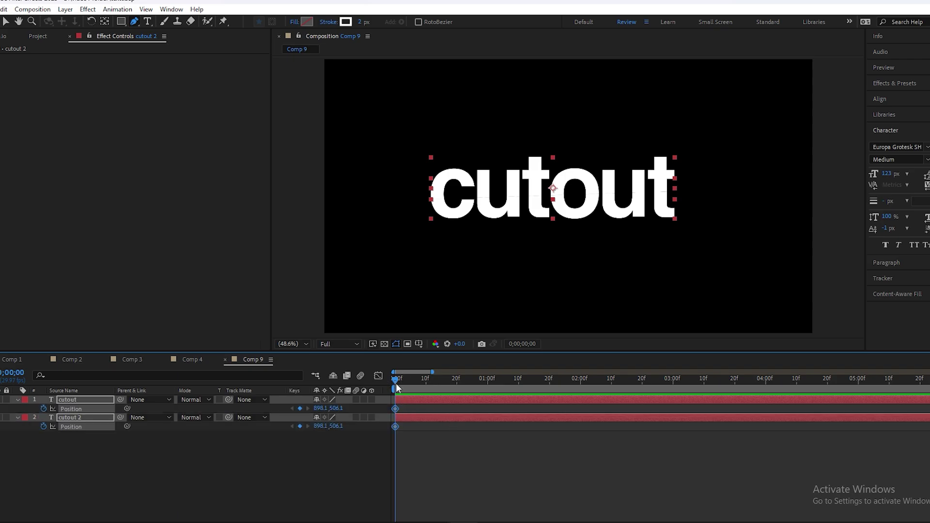
At frame 14, move the upper part to 881.7, 497.9 and the lower part to 912.5, 528.7.
{"action": "left_click_drag", "start_coordinate": [398, 384], "coordinate": [441, 391]}
{"action": "left_click", "coordinate": [455, 407]}
{"action": "left_click", "coordinate": [456, 417]}
{"action": "key", "text": "v"}
{"action": "left_click_drag", "start_coordinate": [562, 209], "coordinate": [573, 197]}
{"action": "left_click", "coordinate": [439, 400]}
{"action": "left_click", "coordinate": [448, 488]}
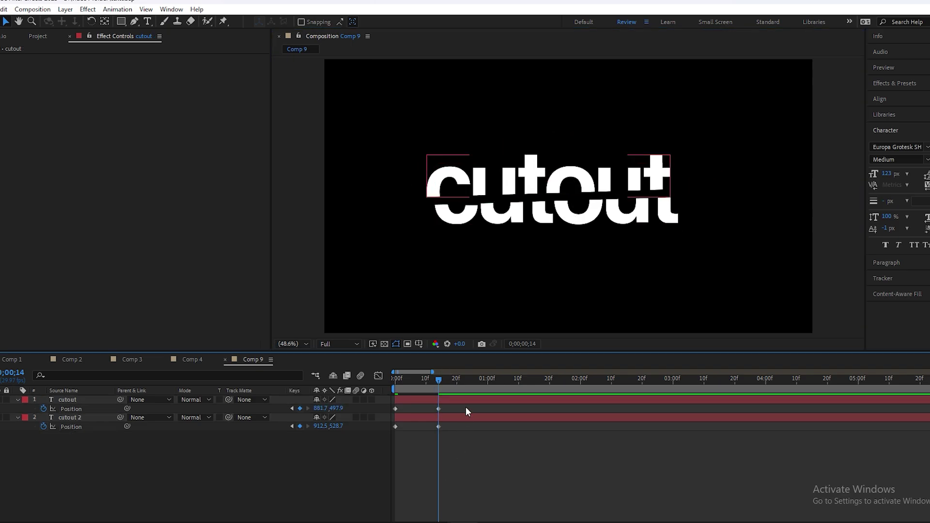
Preview the splitting text animation from frame 0.
{"action": "left_click_drag", "start_coordinate": [439, 381], "coordinate": [396, 381]}
{"action": "key", "text": "space"}
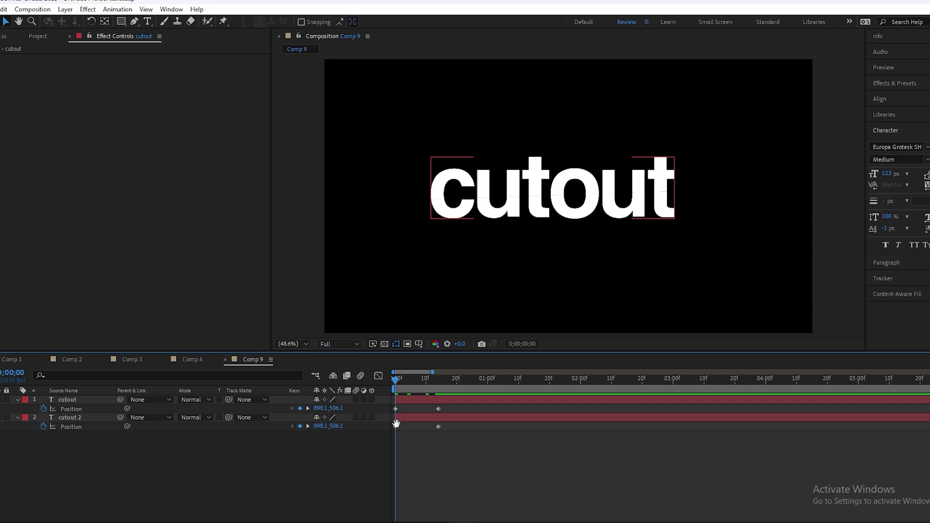
{"action": "left_click", "coordinate": [538, 270]}
{"action": "key", "text": "space"}
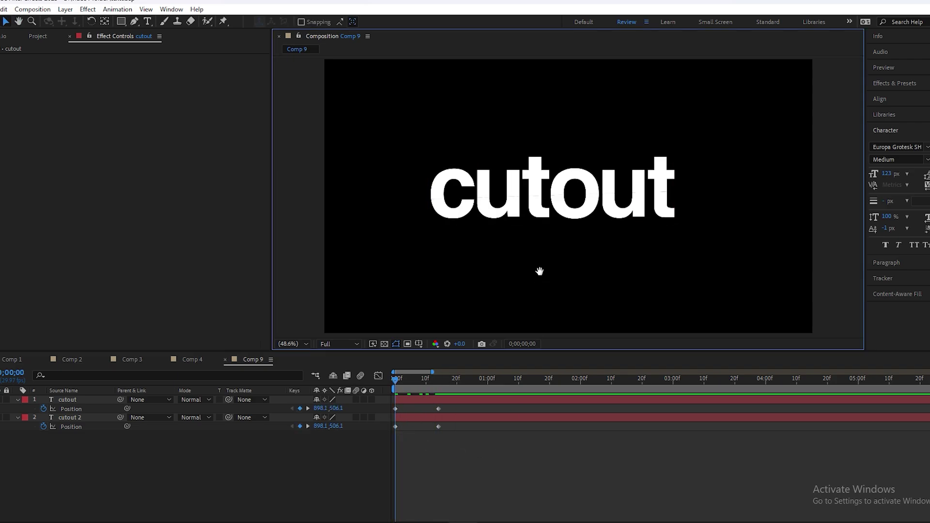
{"action": "key", "text": "space"}
{"action": "left_click", "coordinate": [396, 381]}
{"action": "left_click_drag", "start_coordinate": [494, 400], "coordinate": [370, 424]}
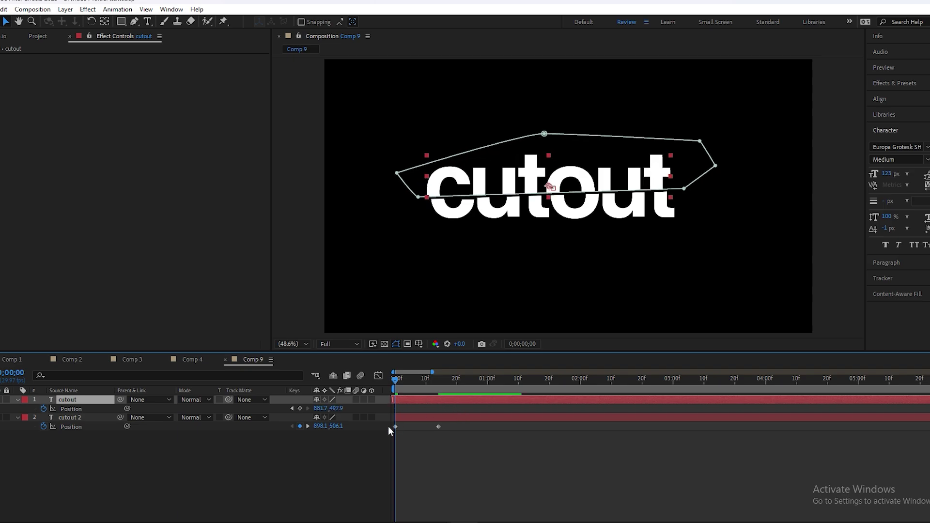
{"action": "key", "text": "ctrl+z"}
{"action": "left_click", "coordinate": [461, 408]}
{"action": "left_click_drag", "start_coordinate": [462, 400], "coordinate": [402, 434]}
{"action": "key", "text": "ctrl+z"}
Apply Easy Ease to all Position keyframes of both text layers and preview the motion.
{"action": "left_click_drag", "start_coordinate": [466, 444], "coordinate": [387, 406]}
{"action": "key", "text": "F9"}
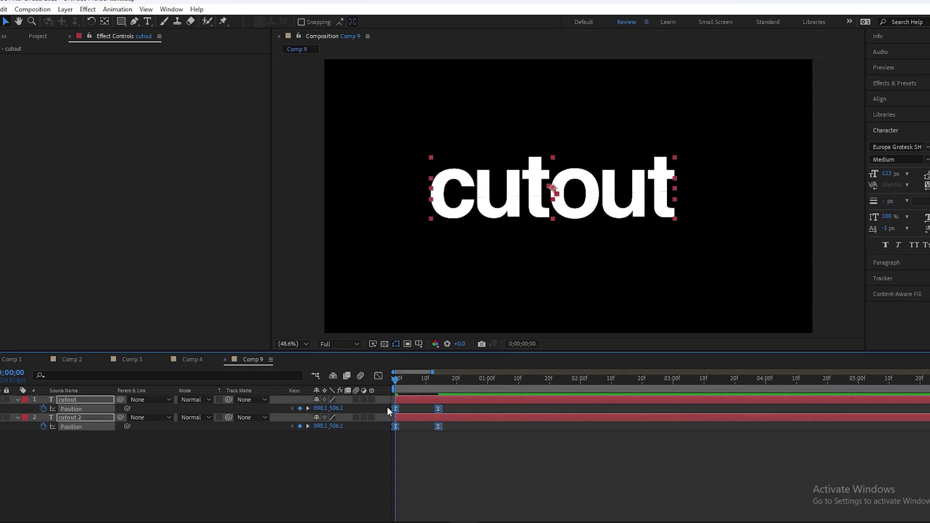
{"action": "left_click", "coordinate": [433, 460]}
{"action": "key", "text": "space"}
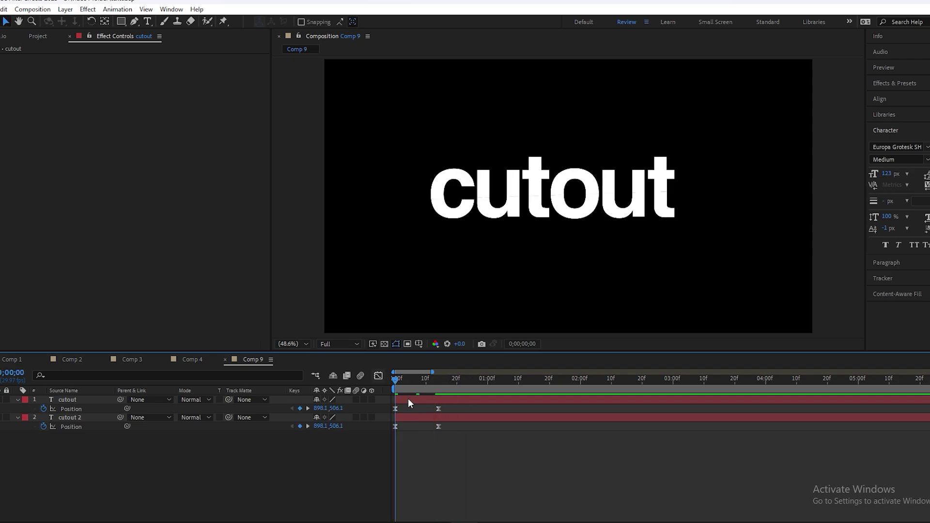
Add a Drop Shadow to the "cutout" layer with Direction 165°, Distance 110 and Softness 200.
{"action": "left_click", "coordinate": [414, 398]}
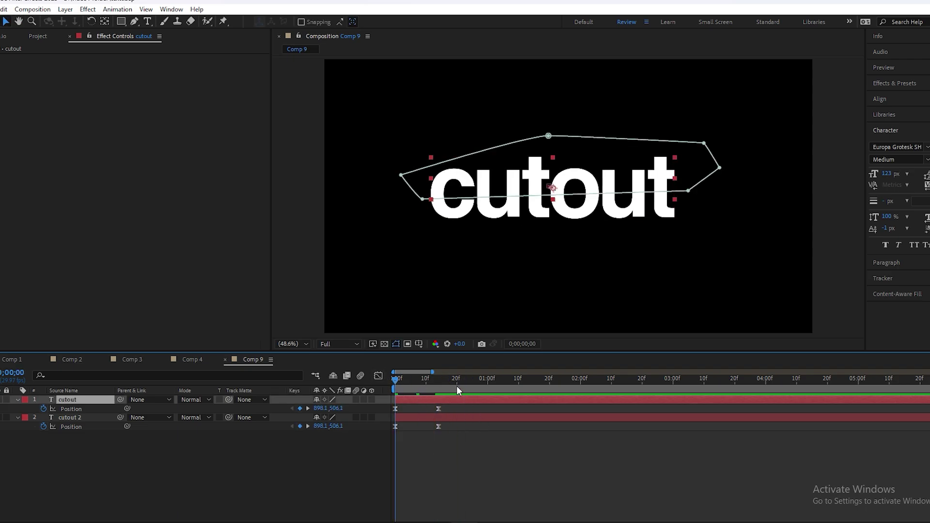
{"action": "key", "text": "ctrl+space"}
{"action": "type", "text": "dr"}
{"action": "left_click", "coordinate": [414, 405]}
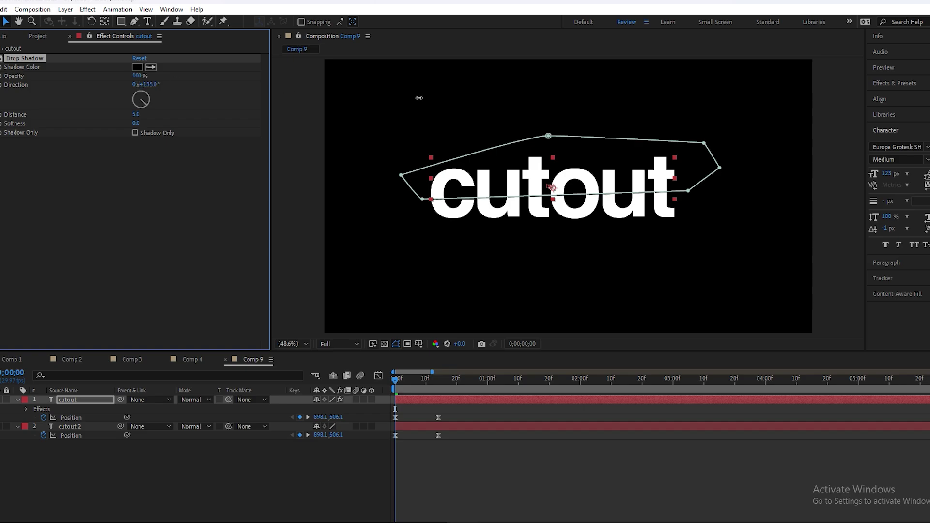
{"action": "left_click", "coordinate": [135, 123]}
{"action": "type", "text": "200"}
{"action": "key", "text": "Return"}
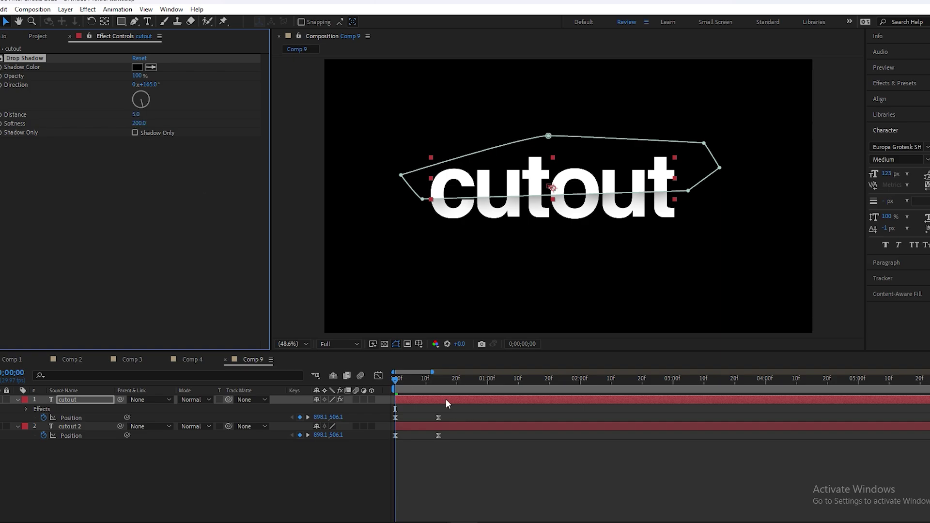
{"action": "left_click", "coordinate": [438, 388]}
{"action": "left_click_drag", "start_coordinate": [136, 114], "coordinate": [197, 121]}
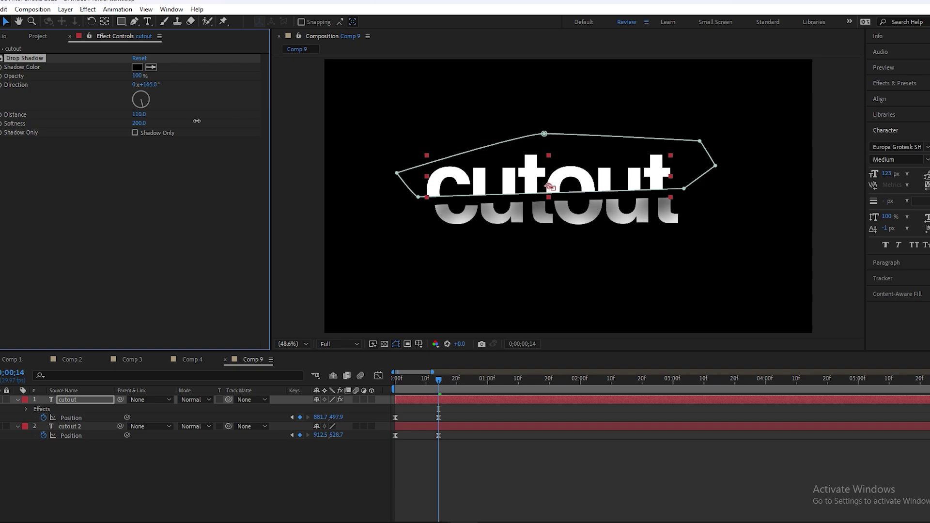
{"action": "left_click", "coordinate": [479, 475]}
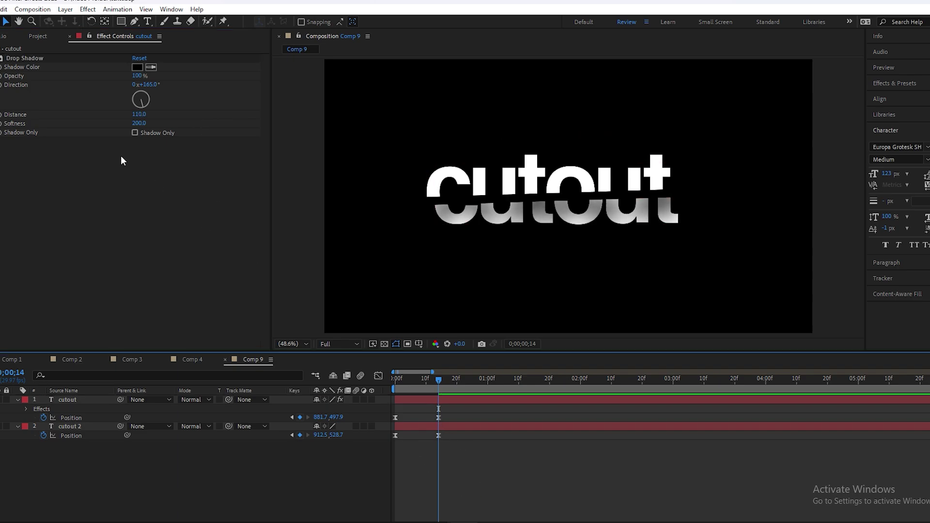
Keyframe the Drop Shadow's Opacity from 0% at frame 0 to 100% at frame 11 and preview the animation.
{"action": "left_click", "coordinate": [1, 79]}
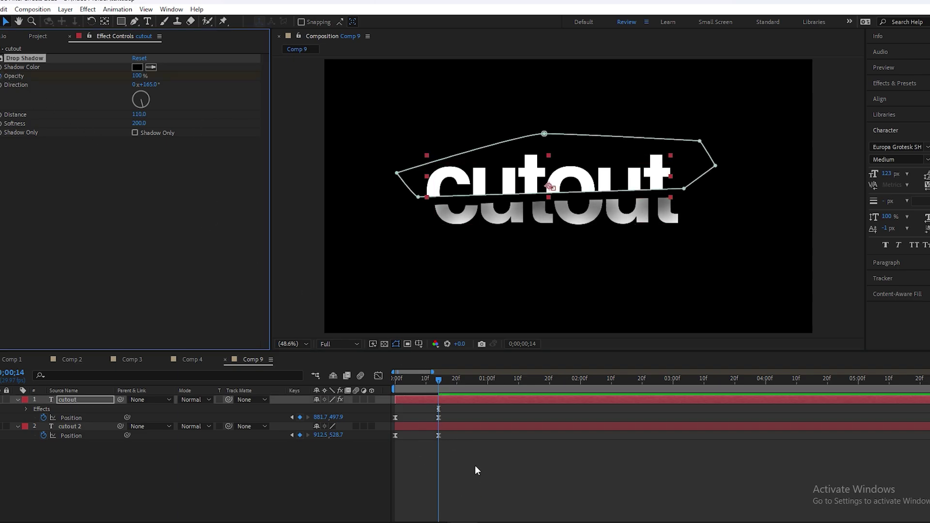
{"action": "mouse_move", "coordinate": [438, 417]}
{"action": "left_mouse_down"}
{"action": "mouse_move", "coordinate": [397, 423]}
{"action": "mouse_move", "coordinate": [429, 418]}
{"action": "left_mouse_up"}
{"action": "left_click_drag", "start_coordinate": [409, 383], "coordinate": [394, 389]}
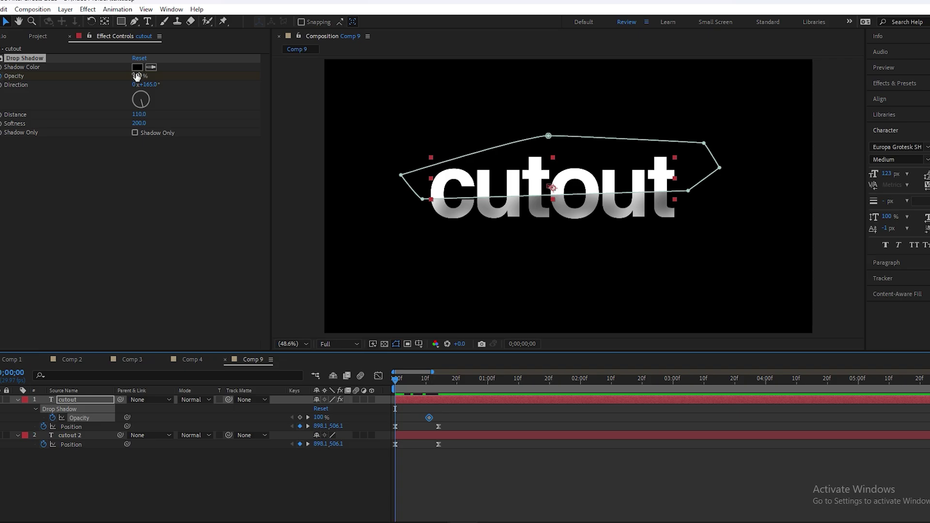
{"action": "left_click_drag", "start_coordinate": [138, 79], "coordinate": [38, 155]}
{"action": "left_click", "coordinate": [426, 467]}
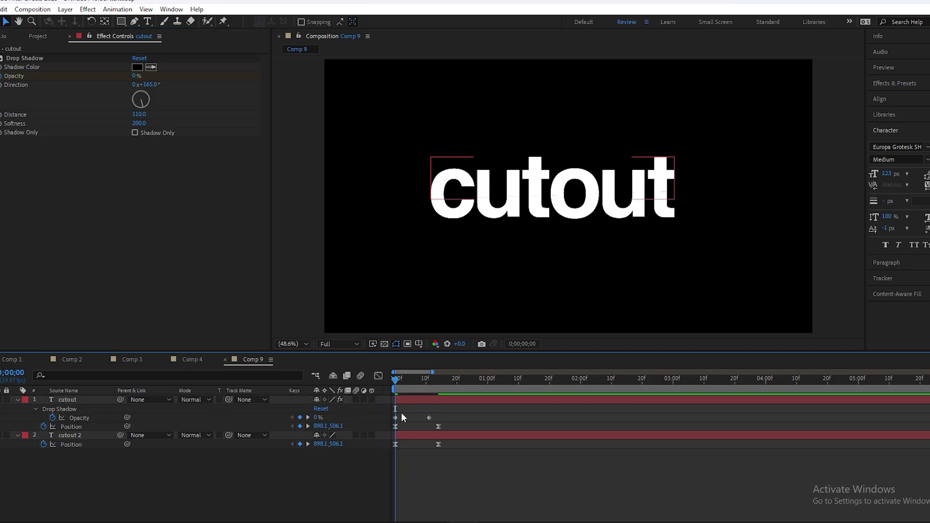
{"action": "key", "text": "space"}
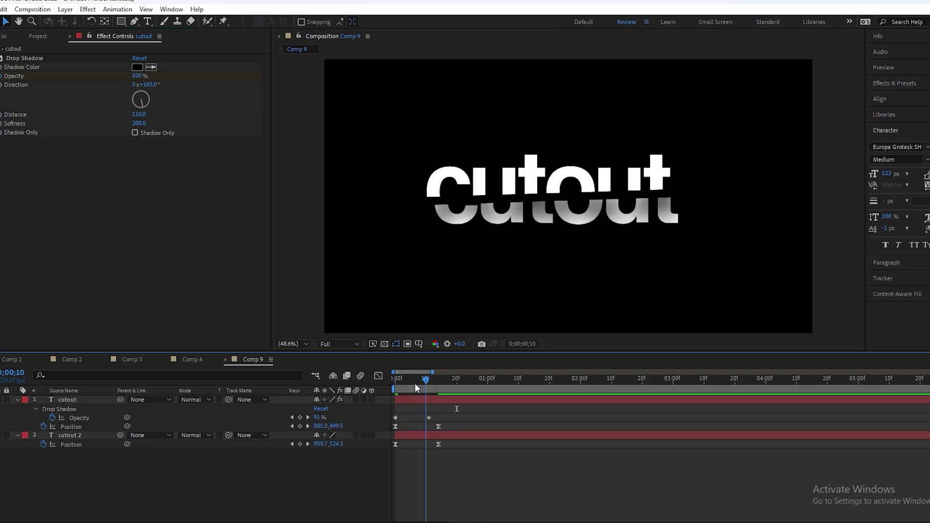
Shift all Position and Drop Shadow Opacity keyframes of both text layers so they start at about frame 22.
{"action": "left_click_drag", "start_coordinate": [446, 410], "coordinate": [463, 426]}
{"action": "left_click", "coordinate": [405, 435]}
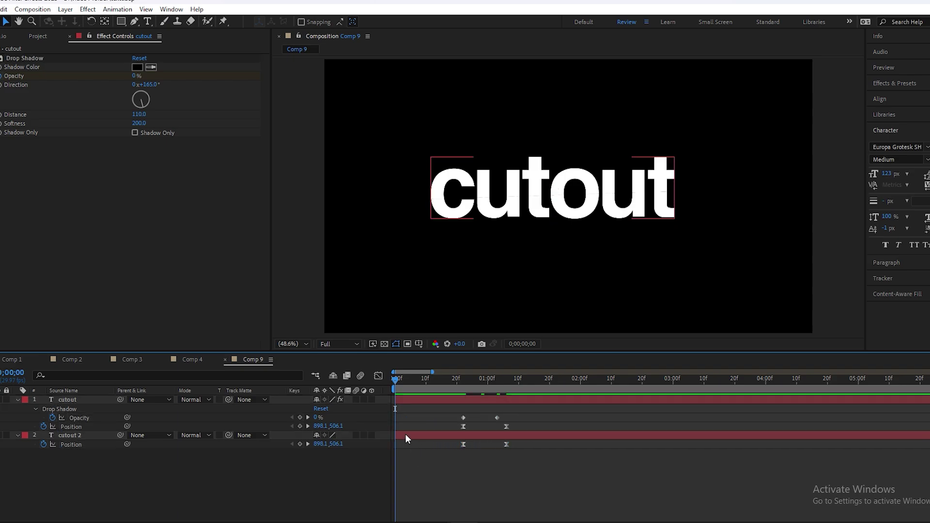
Apply the "mohi main text" preset to the "cutout 2" layer at frame 0.
{"action": "left_click", "coordinate": [405, 434]}
{"action": "key", "text": "ctrl+space"}
{"action": "type", "text": "m"}
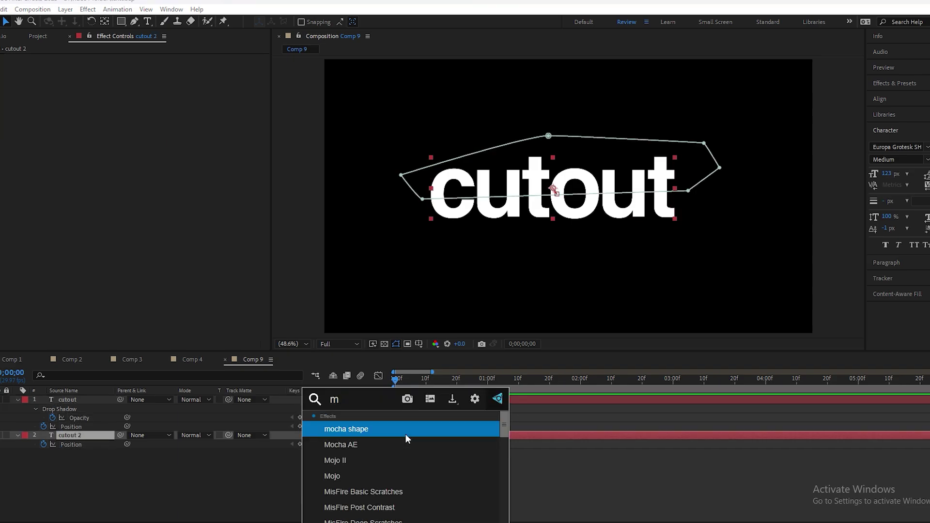
{"action": "type", "text": "ohi t"}
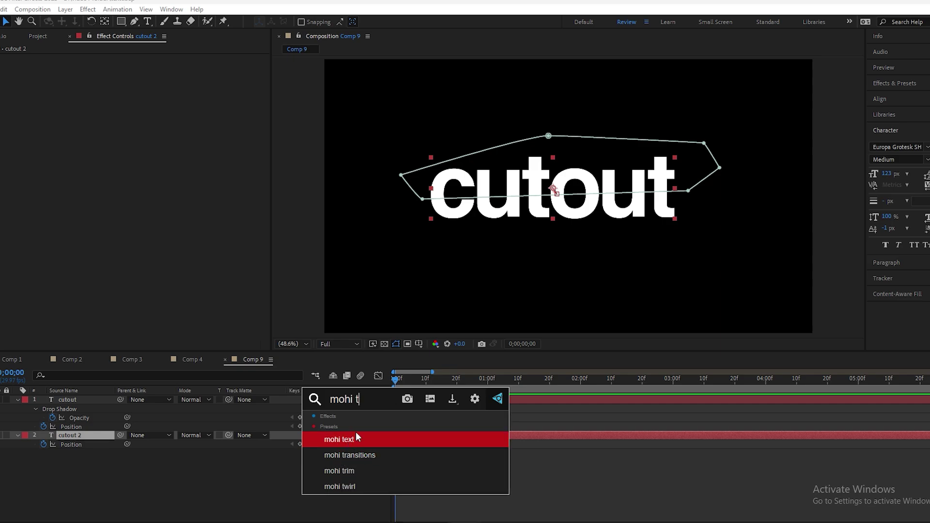
{"action": "key", "text": "BackSpace"}
{"action": "type", "text": "m"}
{"action": "key", "text": "Return"}
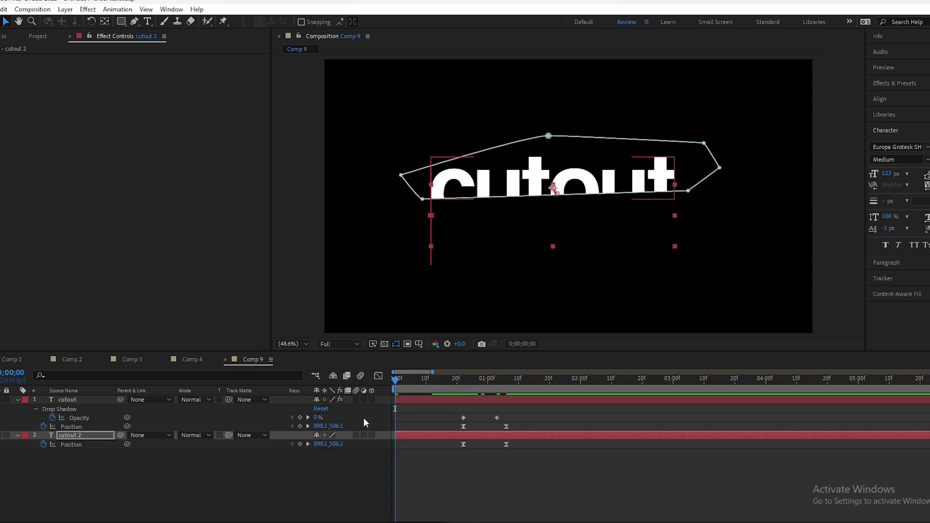
Apply the "mohi main text" preset to the "cutout" layer at frame 0 as well.
{"action": "left_click", "coordinate": [412, 405]}
{"action": "left_click", "coordinate": [415, 391]}
{"action": "key", "text": "Home"}
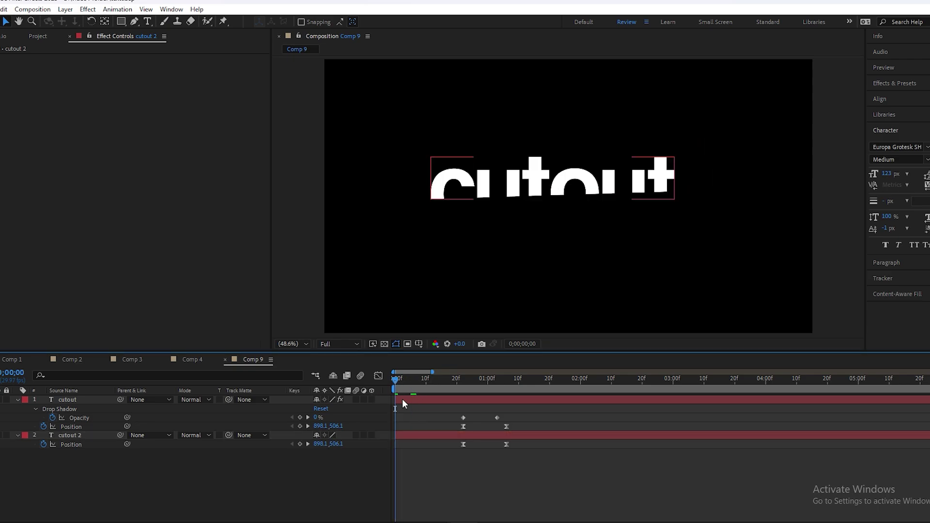
{"action": "left_click", "coordinate": [402, 400]}
{"action": "key", "text": "ctrl+space"}
{"action": "type", "text": "mohi m"}
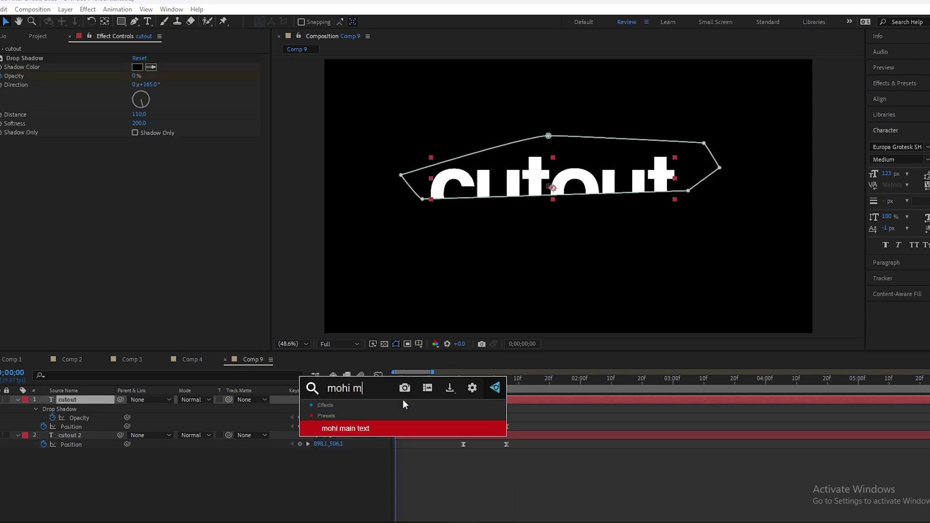
{"action": "key", "text": "Return"}
Preview the letter-by-letter text reveal followed by the splitting halves.
{"action": "key", "text": "space"}
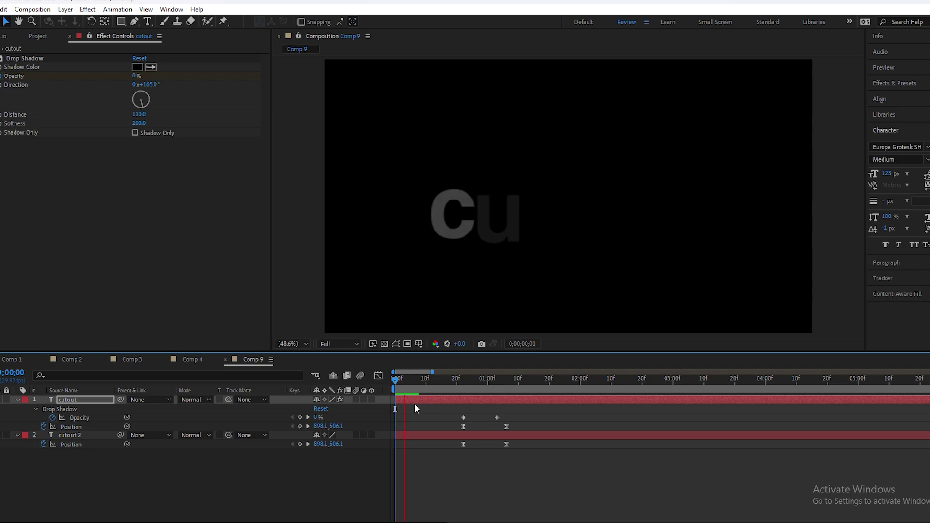
{"action": "key", "text": "space"}
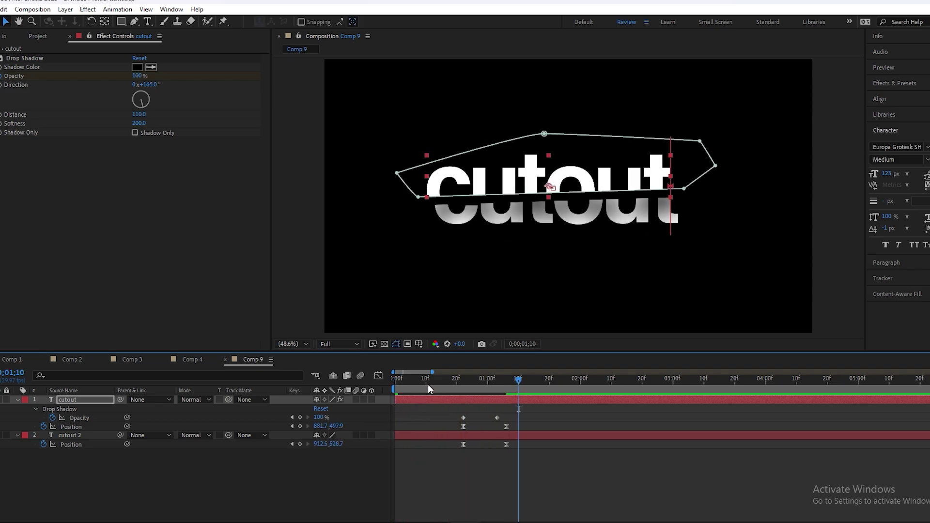
{"action": "left_click", "coordinate": [428, 384]}
{"action": "key", "text": "space"}
{"action": "key", "text": "space"}
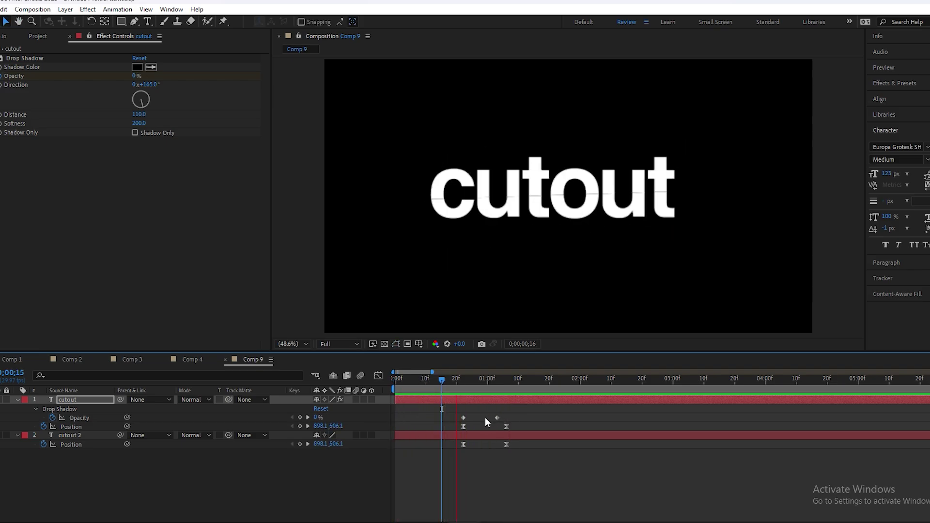
Move all keyframes of both text layers earlier to start at about frame 17 and preview the timing.
{"action": "key", "text": "space"}
{"action": "key", "text": "Home"}
{"action": "left_click_drag", "start_coordinate": [535, 412], "coordinate": [459, 468]}
{"action": "left_click_drag", "start_coordinate": [463, 427], "coordinate": [447, 426]}
{"action": "left_click", "coordinate": [458, 417]}
{"action": "key", "text": "space"}
{"action": "key", "text": "space"}
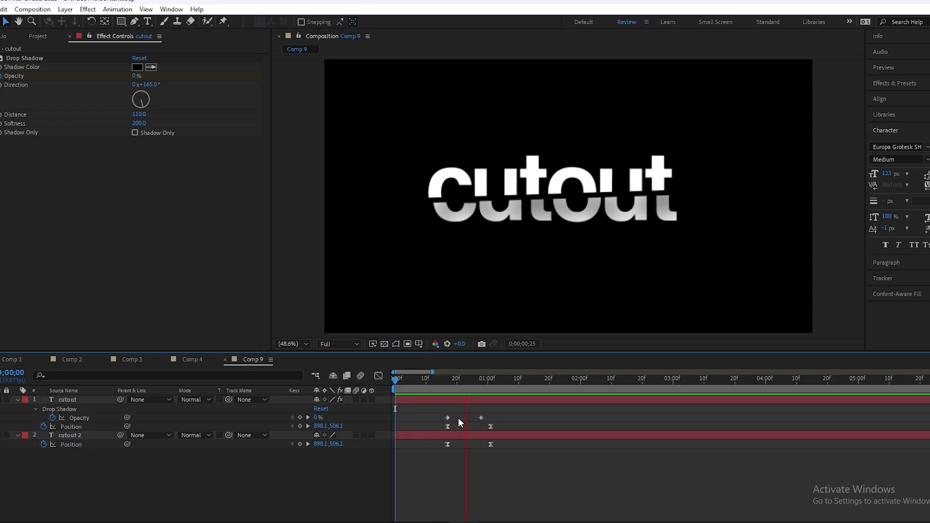
Collapse the "cutout" layer's properties and enable motion blur for both text layers.
{"action": "left_click", "coordinate": [17, 399]}
{"action": "left_click", "coordinate": [66, 407]}
{"action": "left_click", "coordinate": [66, 400], "text": "shift"}
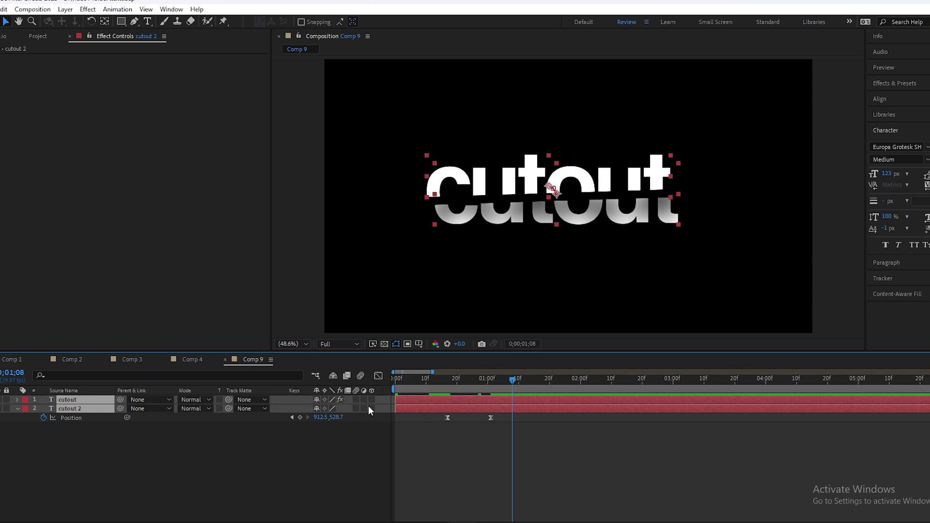
Deselect the layers and preview the motion-blurred cutout animation from frame 0.
{"action": "left_click", "coordinate": [439, 451]}
{"action": "key", "text": "Home"}
{"action": "key", "text": "space"}
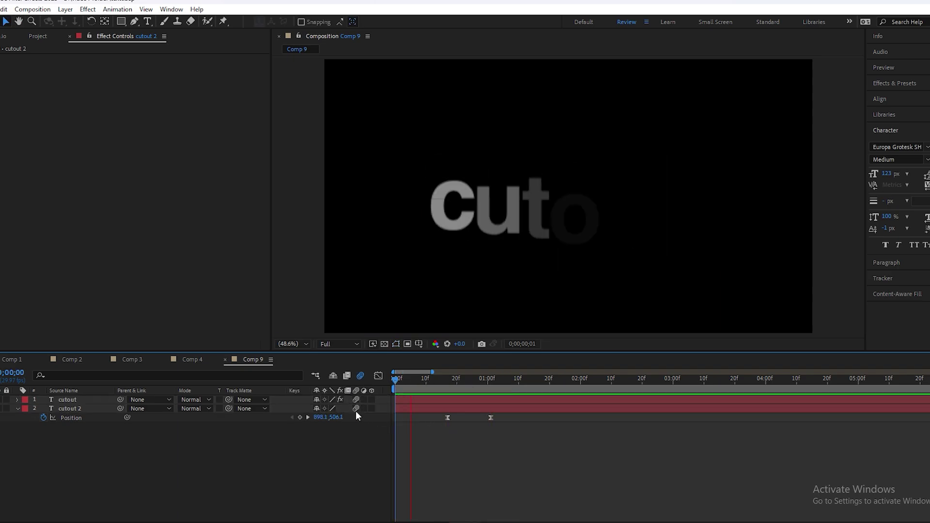
{"action": "key", "text": "space"}
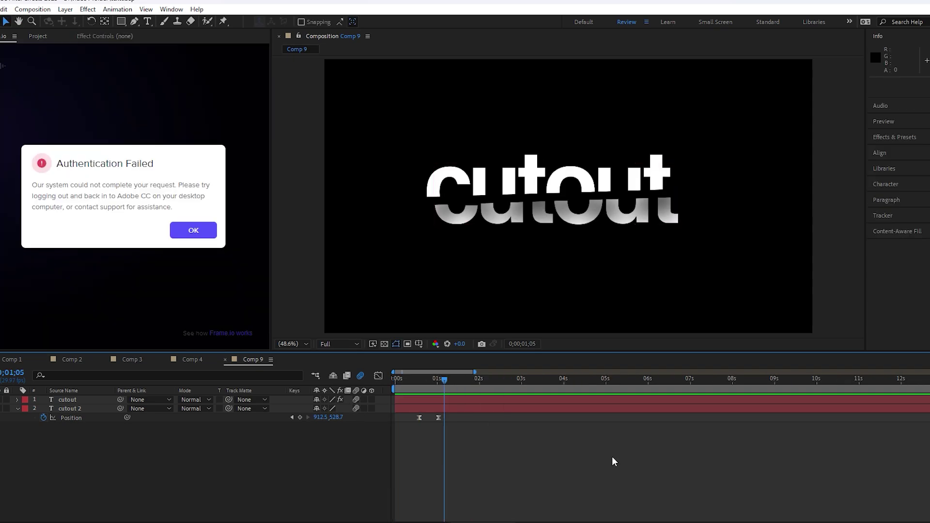